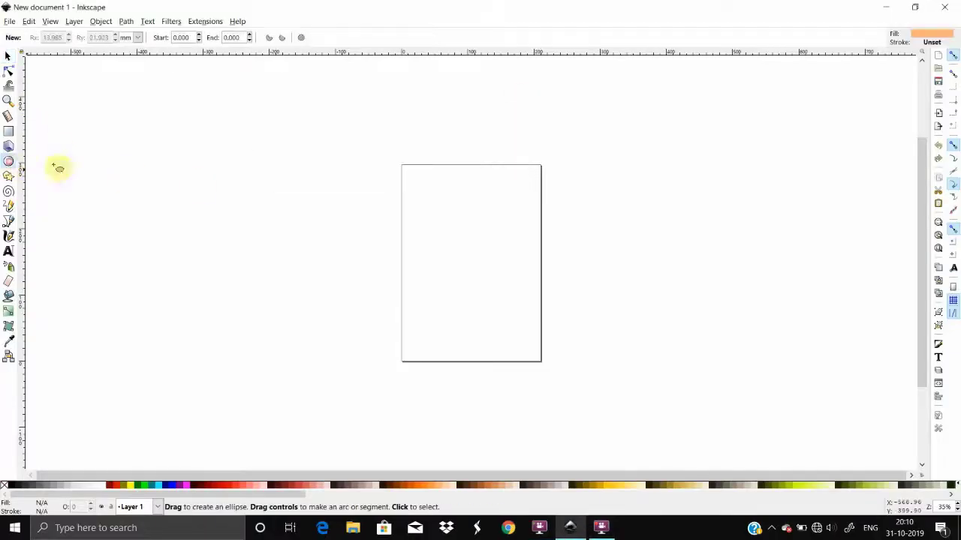
Step: Draw a green circle and subtract a rectangle from its lower half, leaving a half-circle
{"action": "left_click_drag", "start_coordinate": [187, 129], "coordinate": [406, 353]}
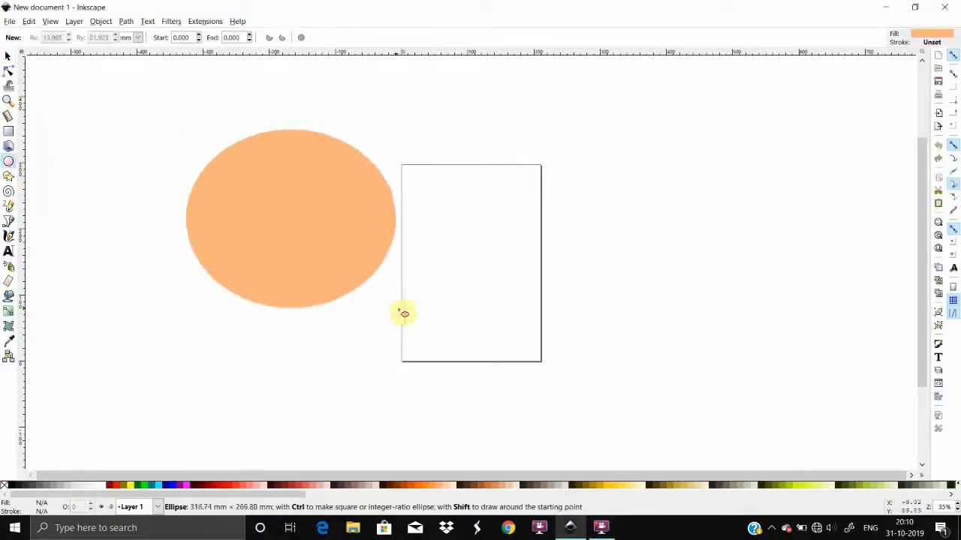
{"action": "scroll", "coordinate": [338, 397], "scroll_direction": "down", "scroll_amount": 1}
{"action": "left_click", "coordinate": [143, 486]}
{"action": "key", "text": "r"}
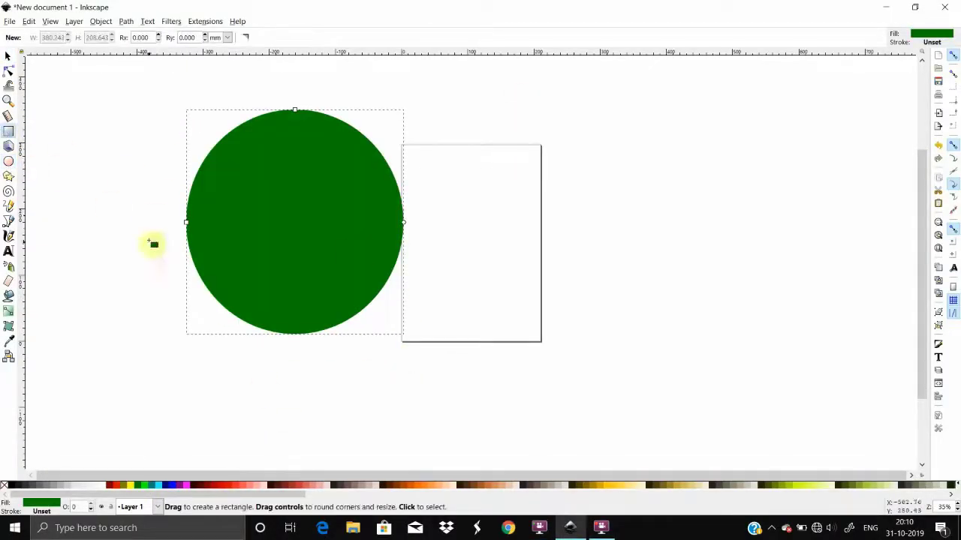
{"action": "left_click_drag", "start_coordinate": [148, 226], "coordinate": [451, 380]}
{"action": "left_click", "coordinate": [458, 485]}
{"action": "key", "text": "s"}
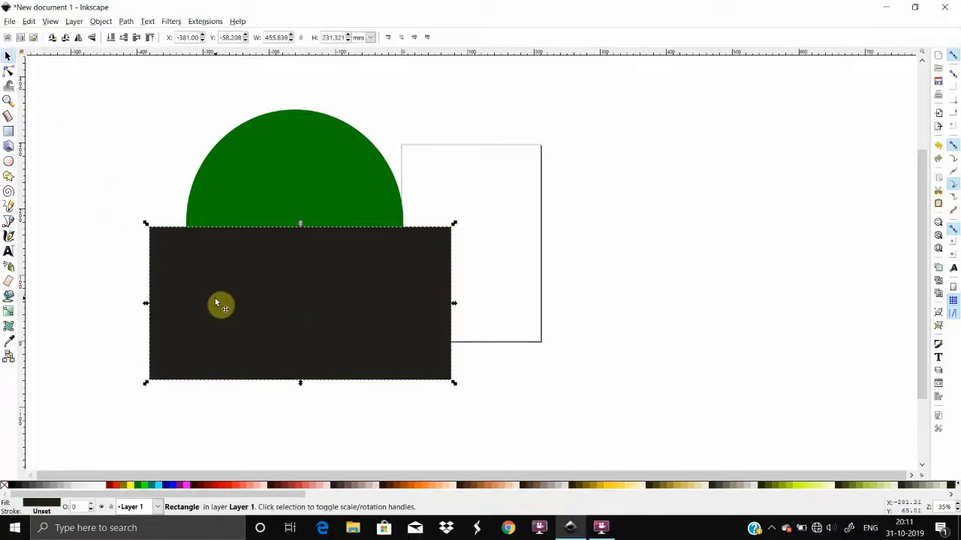
{"action": "left_click", "coordinate": [231, 197], "text": "shift"}
{"action": "left_click", "coordinate": [125, 21]}
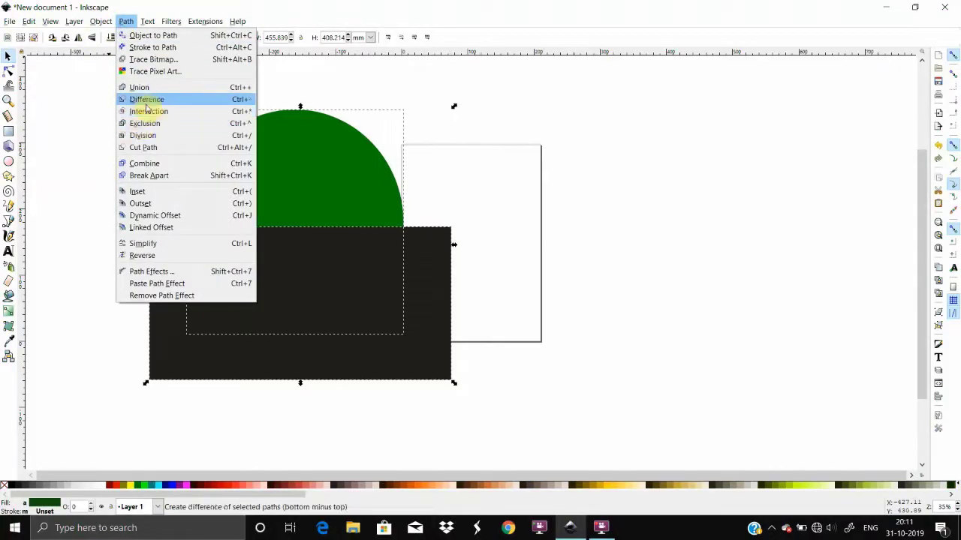
{"action": "left_click", "coordinate": [146, 97]}
Step: Stretch the half-circle taller and reshape its nodes into a peaked hat with a slanted bottom
{"action": "left_click_drag", "start_coordinate": [288, 199], "coordinate": [231, 122]}
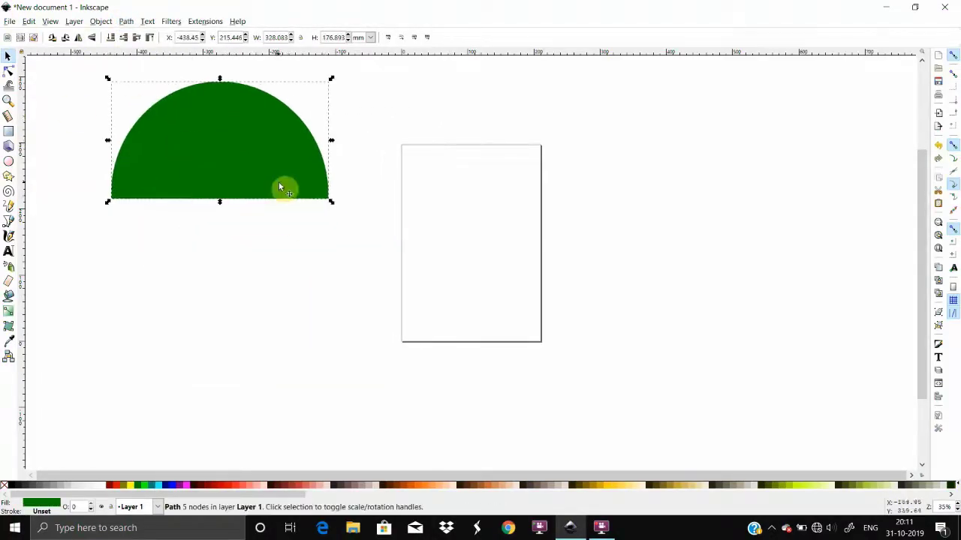
{"action": "left_click_drag", "start_coordinate": [220, 203], "coordinate": [219, 250]}
{"action": "left_click", "coordinate": [8, 70]}
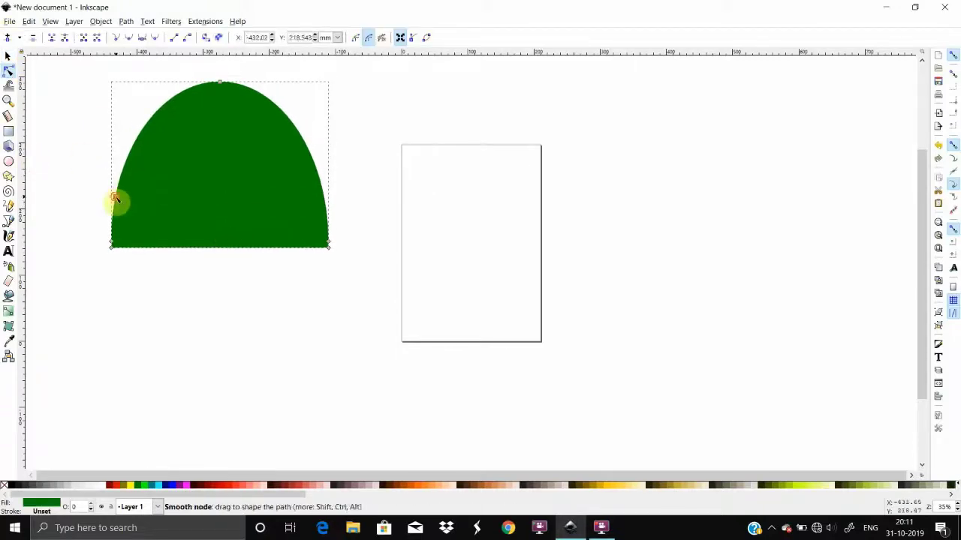
{"action": "left_click_drag", "start_coordinate": [116, 201], "coordinate": [150, 129]}
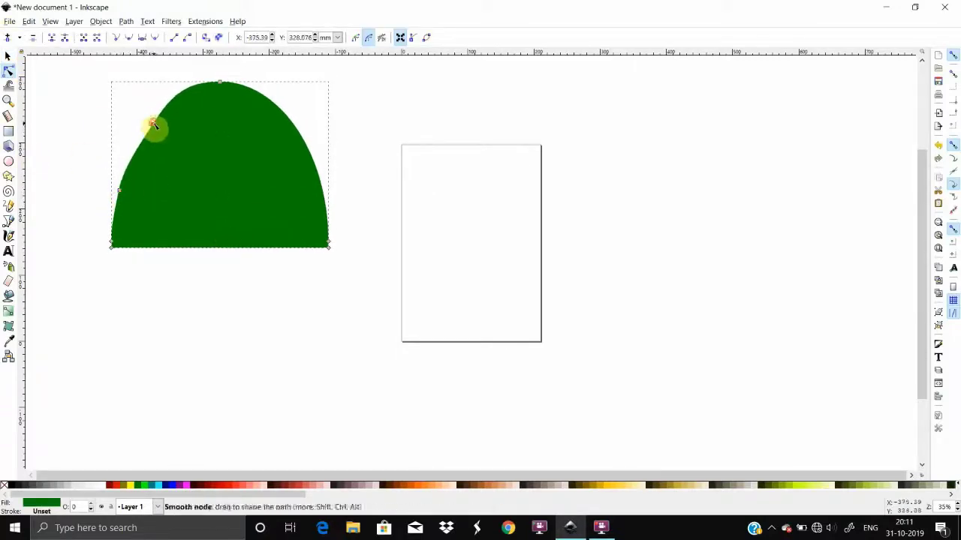
{"action": "mouse_move", "coordinate": [210, 86]}
{"action": "left_mouse_down"}
{"action": "mouse_move", "coordinate": [268, 97]}
{"action": "mouse_move", "coordinate": [256, 107]}
{"action": "left_mouse_up"}
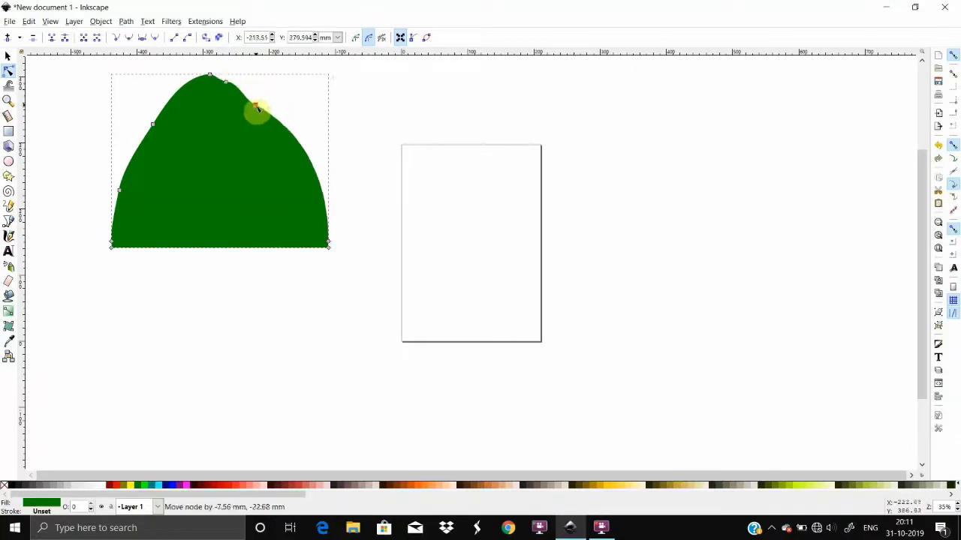
{"action": "double_click", "coordinate": [285, 140]}
{"action": "left_click_drag", "start_coordinate": [328, 246], "coordinate": [329, 241]}
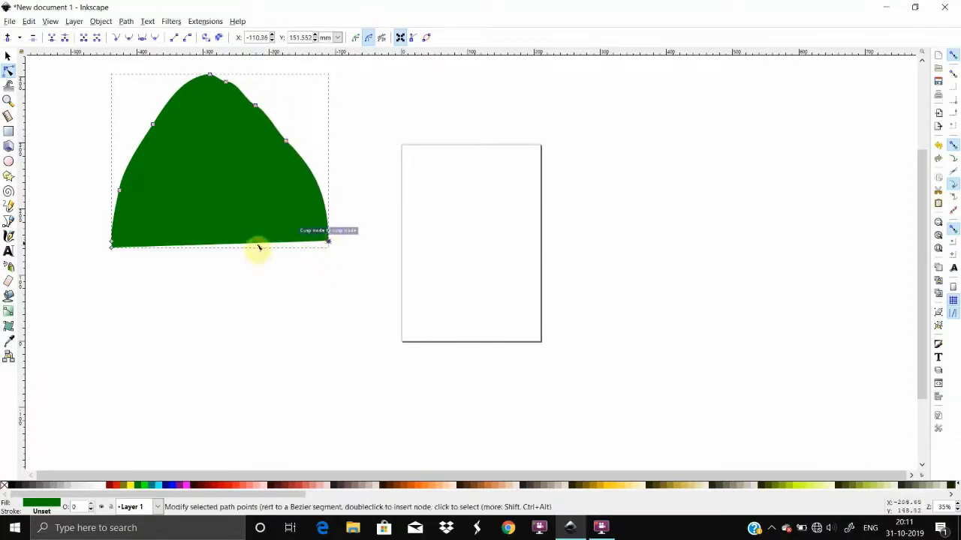
{"action": "left_click_drag", "start_coordinate": [252, 243], "coordinate": [189, 234]}
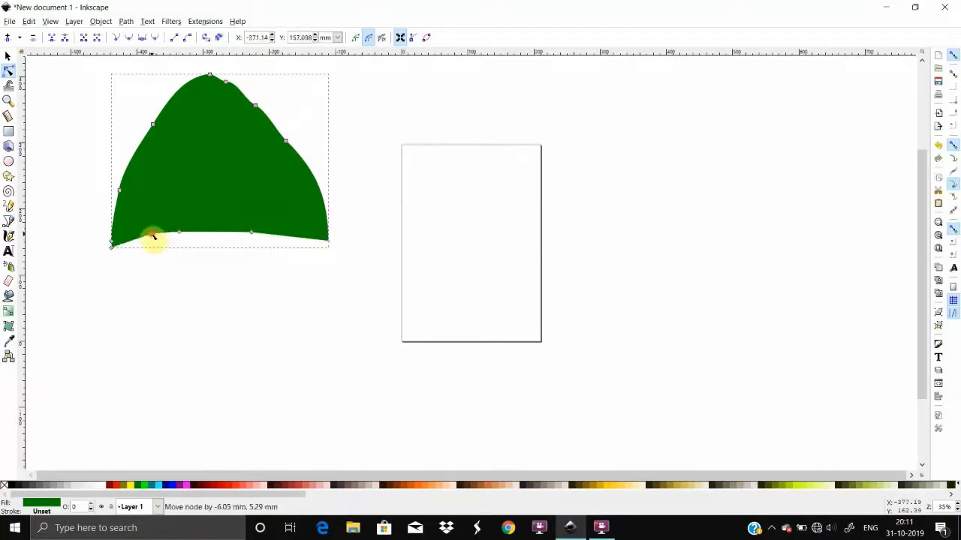
{"action": "left_click_drag", "start_coordinate": [222, 239], "coordinate": [215, 237]}
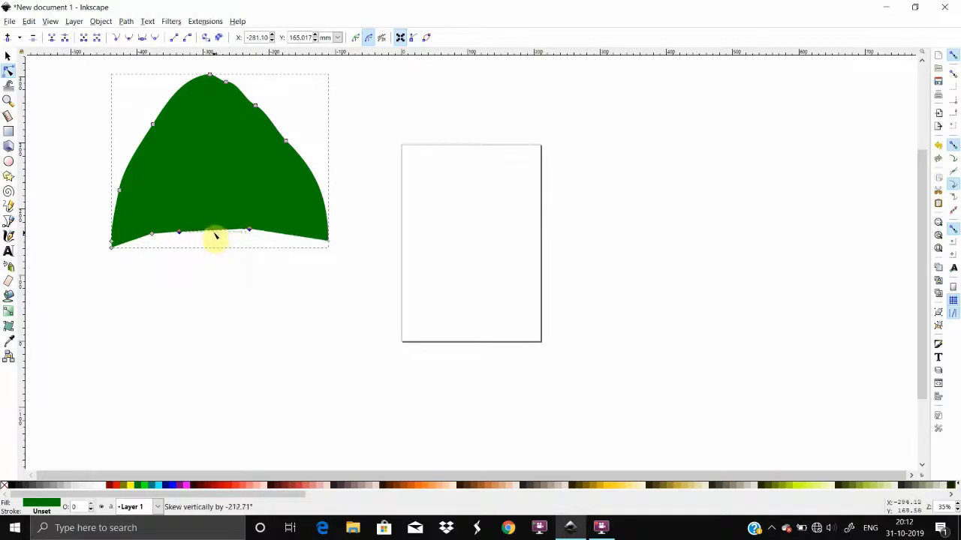
{"action": "left_click", "coordinate": [7, 56]}
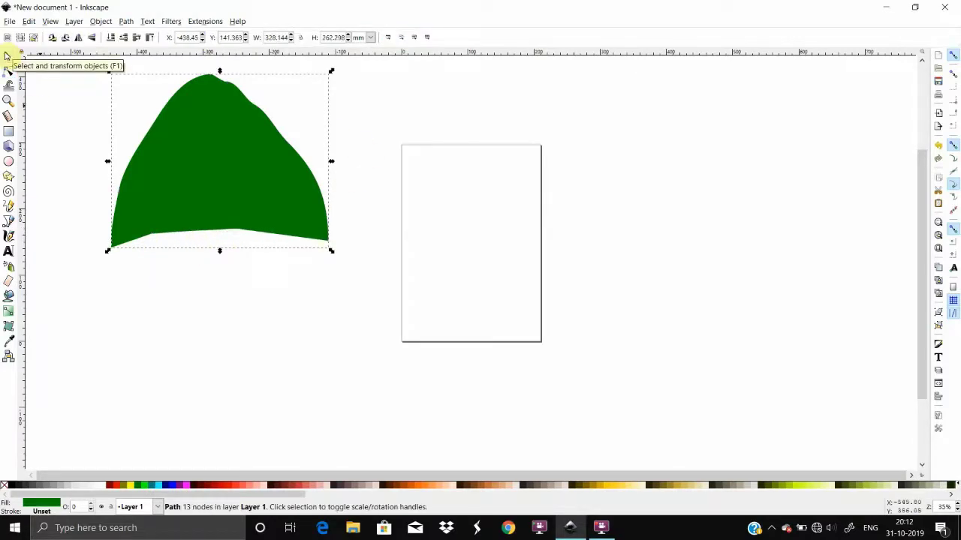
Step: Draw a tan ellipse under the hat, narrowed to a near-circle and stretched downward
{"action": "left_click", "coordinate": [8, 161]}
{"action": "left_click_drag", "start_coordinate": [114, 237], "coordinate": [360, 438]}
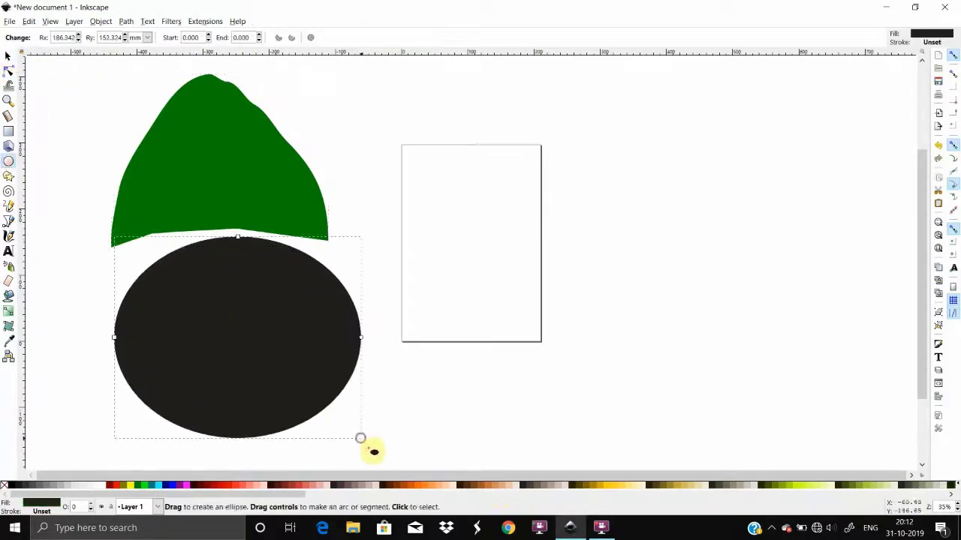
{"action": "left_click", "coordinate": [494, 488]}
{"action": "left_click", "coordinate": [8, 55]}
{"action": "left_click_drag", "start_coordinate": [180, 318], "coordinate": [164, 267]}
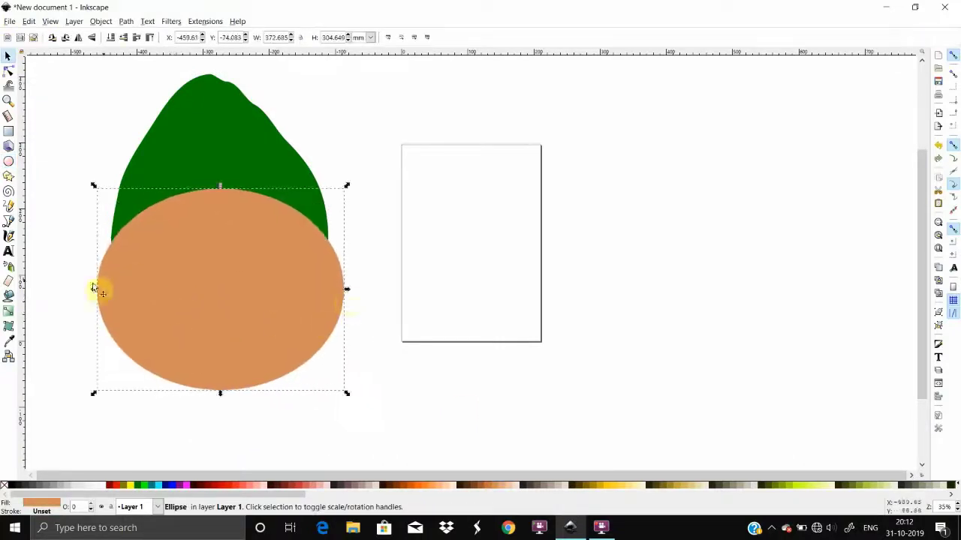
{"action": "left_click_drag", "start_coordinate": [98, 289], "coordinate": [128, 300]}
{"action": "left_click_drag", "start_coordinate": [235, 396], "coordinate": [235, 420]}
Step: Cut a duplicate of the hat out of the tan circle, then set the hat back on top
{"action": "left_click_drag", "start_coordinate": [221, 139], "coordinate": [689, 172]}
{"action": "right_click", "coordinate": [688, 171]}
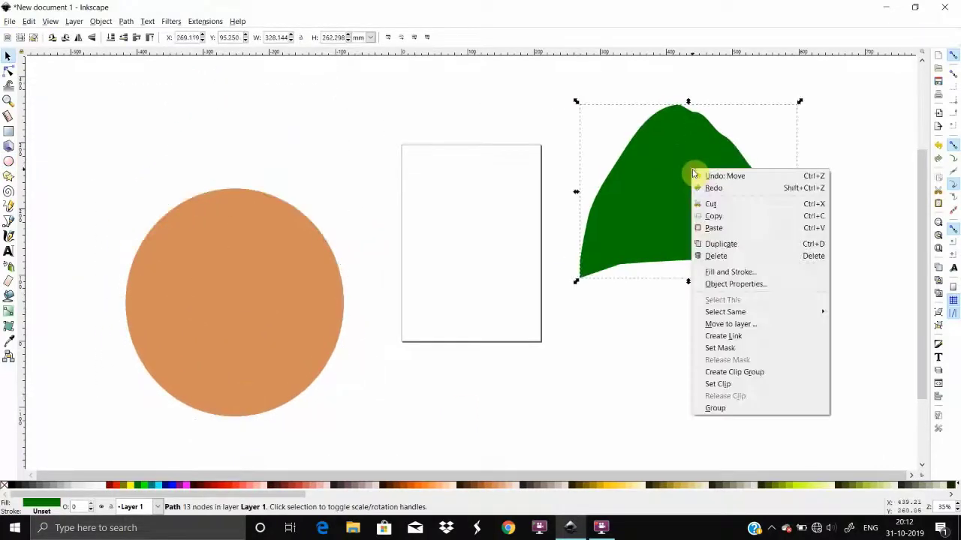
{"action": "left_click", "coordinate": [710, 242]}
{"action": "left_click_drag", "start_coordinate": [697, 230], "coordinate": [237, 224]}
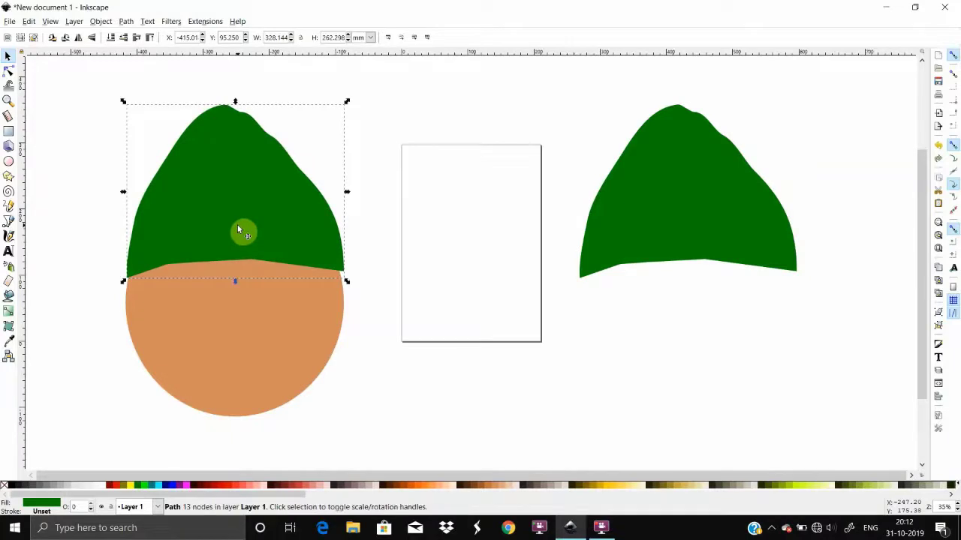
{"action": "left_click", "coordinate": [233, 279], "text": "shift"}
{"action": "left_click", "coordinate": [126, 21]}
{"action": "left_click", "coordinate": [147, 100]}
{"action": "mouse_move", "coordinate": [221, 291]}
{"action": "left_mouse_down"}
{"action": "mouse_move", "coordinate": [193, 147]}
{"action": "mouse_move", "coordinate": [206, 206]}
{"action": "left_mouse_up"}
{"action": "left_click", "coordinate": [686, 203]}
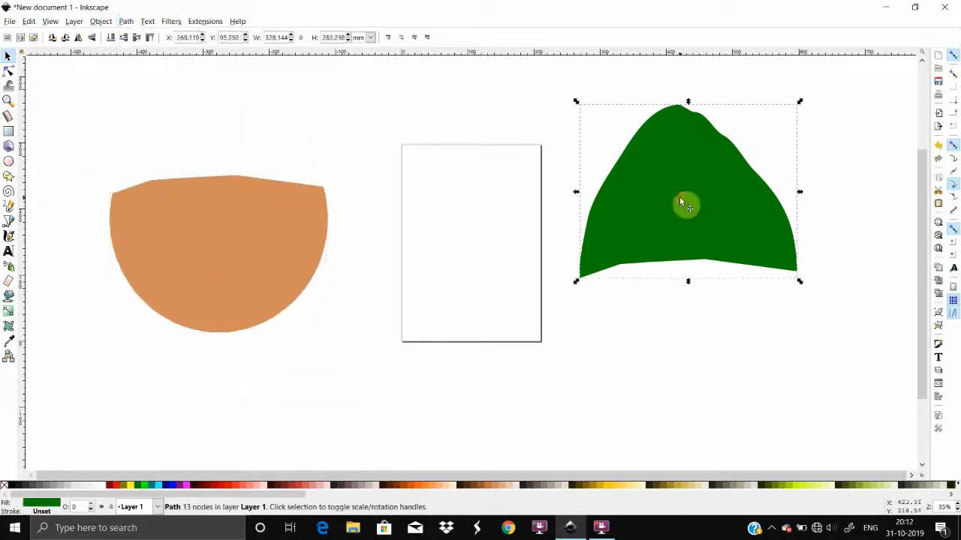
{"action": "left_click_drag", "start_coordinate": [686, 204], "coordinate": [202, 114]}
Step: Add and drag nodes on the face to taper its sides and pull the chin down
{"action": "left_click", "coordinate": [200, 225]}
{"action": "key", "text": "n"}
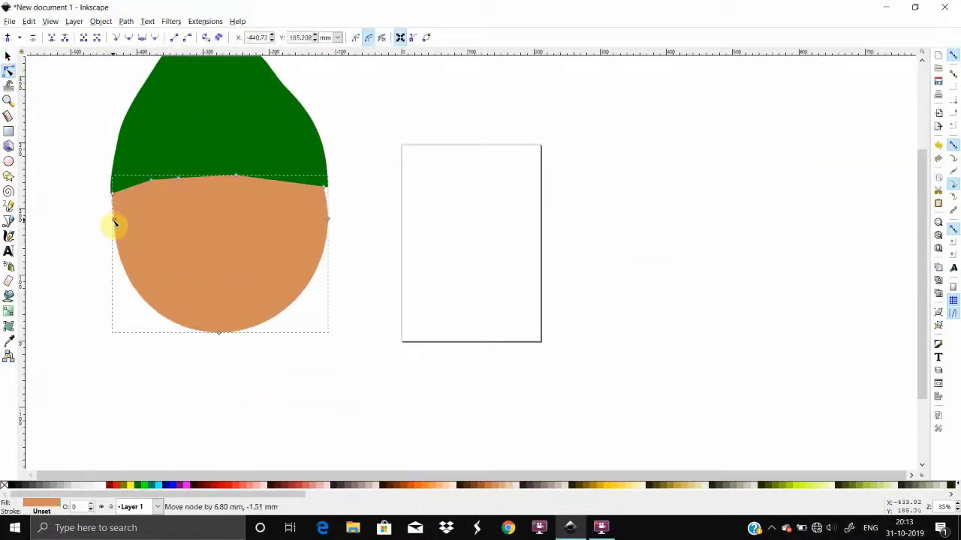
{"action": "double_click", "coordinate": [122, 252]}
{"action": "double_click", "coordinate": [133, 277]}
{"action": "double_click", "coordinate": [148, 301]}
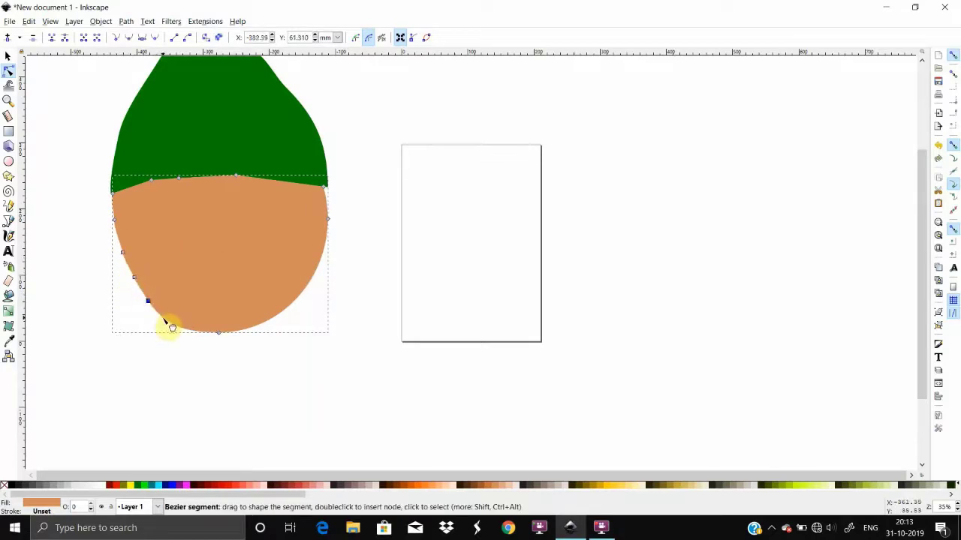
{"action": "left_click", "coordinate": [317, 257]}
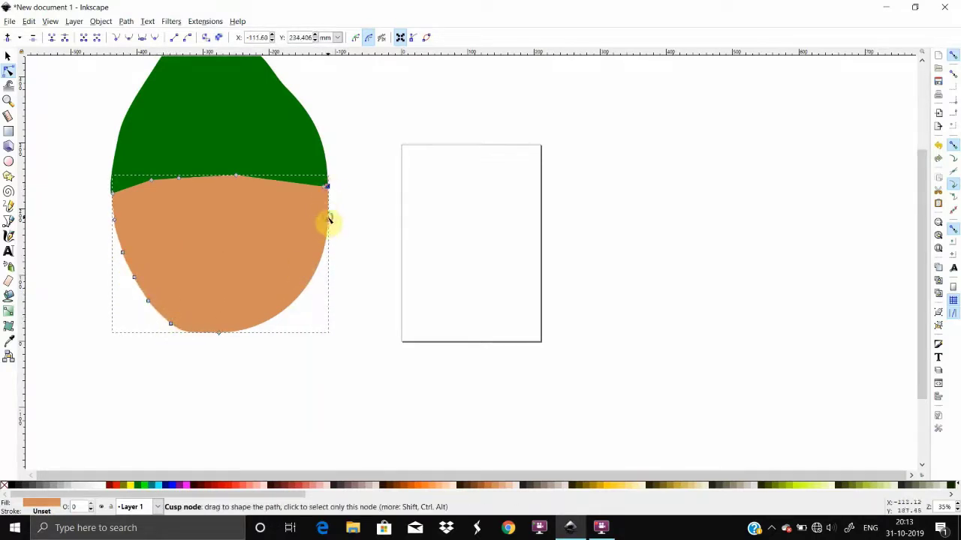
{"action": "left_click_drag", "start_coordinate": [326, 218], "coordinate": [309, 264]}
{"action": "double_click", "coordinate": [287, 308]}
{"action": "left_click_drag", "start_coordinate": [218, 333], "coordinate": [237, 342]}
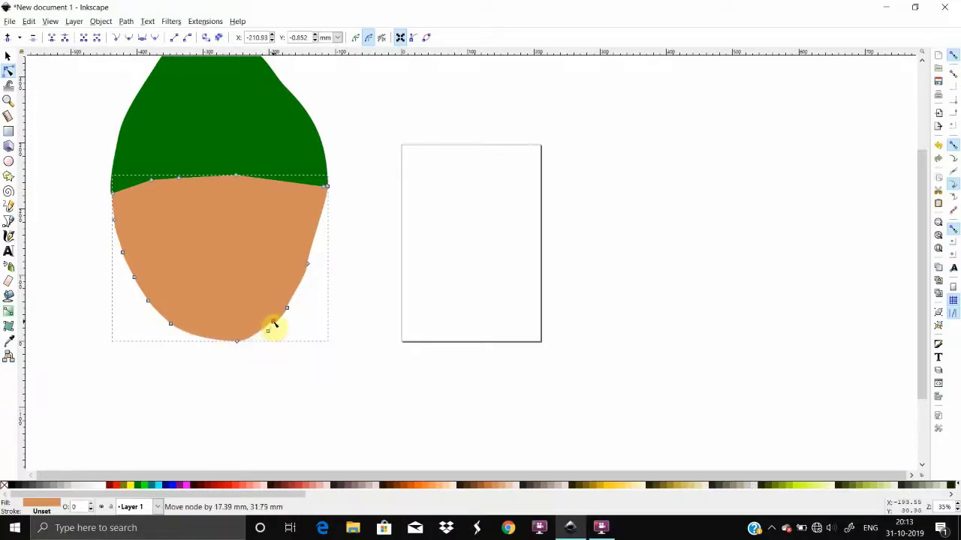
{"action": "left_click_drag", "start_coordinate": [308, 263], "coordinate": [303, 265]}
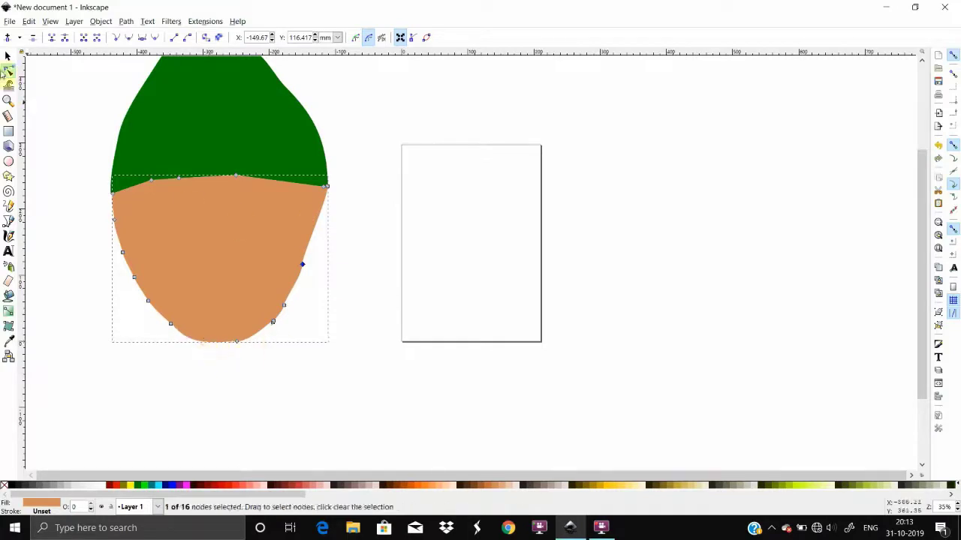
{"action": "left_click", "coordinate": [7, 57]}
Step: Cut a small circle out of the face's lower right with Path Difference
{"action": "left_click", "coordinate": [332, 161]}
{"action": "key", "text": "e"}
{"action": "mouse_move", "coordinate": [290, 321]}
{"action": "left_mouse_down"}
{"action": "mouse_move", "coordinate": [268, 379]}
{"action": "mouse_move", "coordinate": [340, 371]}
{"action": "left_mouse_up"}
{"action": "key", "text": "s"}
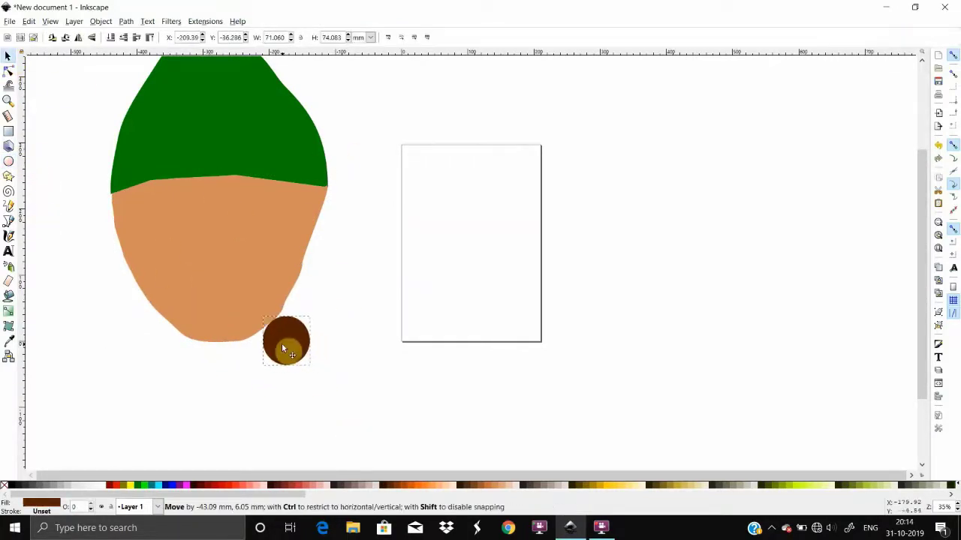
{"action": "left_click", "coordinate": [260, 273], "text": "shift"}
{"action": "left_click", "coordinate": [126, 21]}
{"action": "left_click", "coordinate": [152, 105]}
Step: Draw a dark maroon ellipse above the page
{"action": "left_click", "coordinate": [370, 160]}
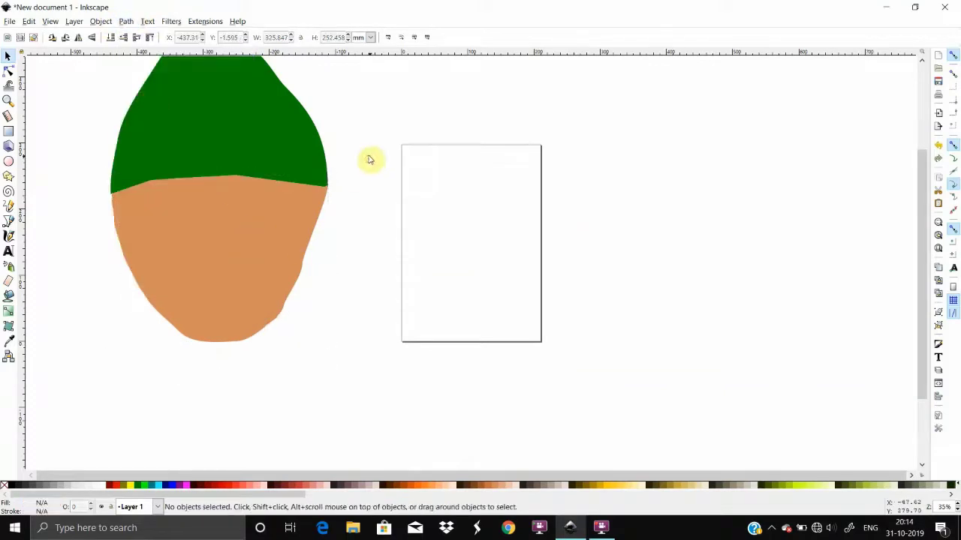
{"action": "left_click", "coordinate": [9, 162]}
{"action": "mouse_move", "coordinate": [454, 98]}
{"action": "left_mouse_down"}
{"action": "mouse_move", "coordinate": [575, 193]}
{"action": "mouse_move", "coordinate": [571, 180]}
{"action": "left_mouse_up"}
{"action": "left_click", "coordinate": [189, 486]}
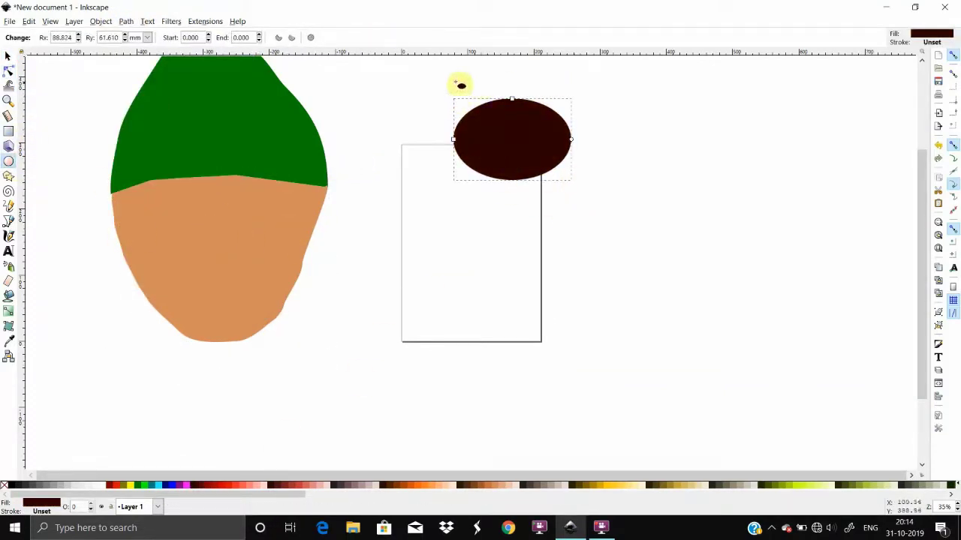
{"action": "right_click", "coordinate": [505, 122]}
{"action": "left_click", "coordinate": [536, 148]}
{"action": "mouse_move", "coordinate": [515, 143]}
{"action": "left_mouse_down"}
{"action": "mouse_move", "coordinate": [575, 161]}
{"action": "mouse_move", "coordinate": [480, 227]}
{"action": "left_mouse_up"}
{"action": "key", "text": "Escape"}
Step: Make a slightly smaller yellow-green copy of the ellipse and place it over the dark one
{"action": "key", "text": "s"}
{"action": "key", "text": "ctrl+v"}
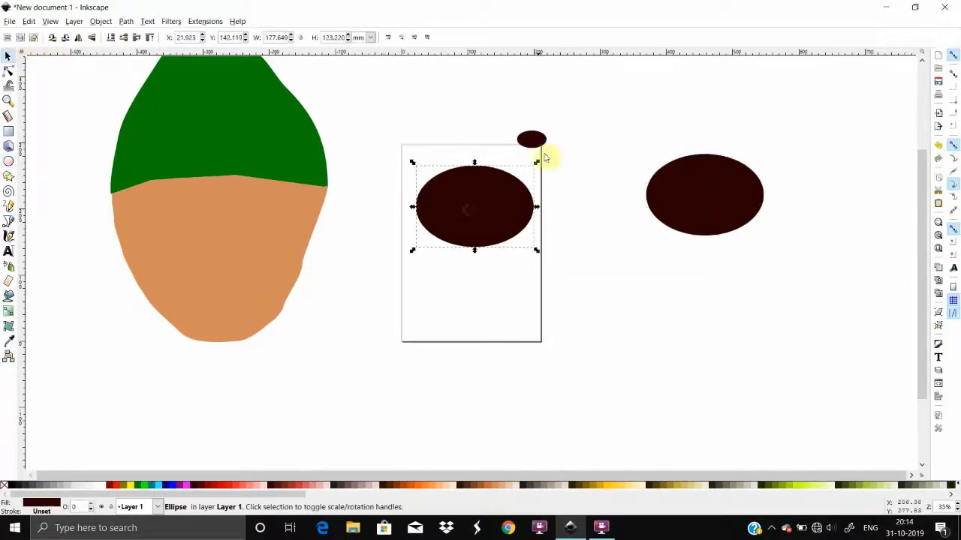
{"action": "left_click", "coordinate": [536, 141]}
{"action": "key", "text": "Delete"}
{"action": "left_click", "coordinate": [706, 195]}
{"action": "left_click", "coordinate": [798, 486]}
{"action": "left_click_drag", "start_coordinate": [708, 193], "coordinate": [679, 155]}
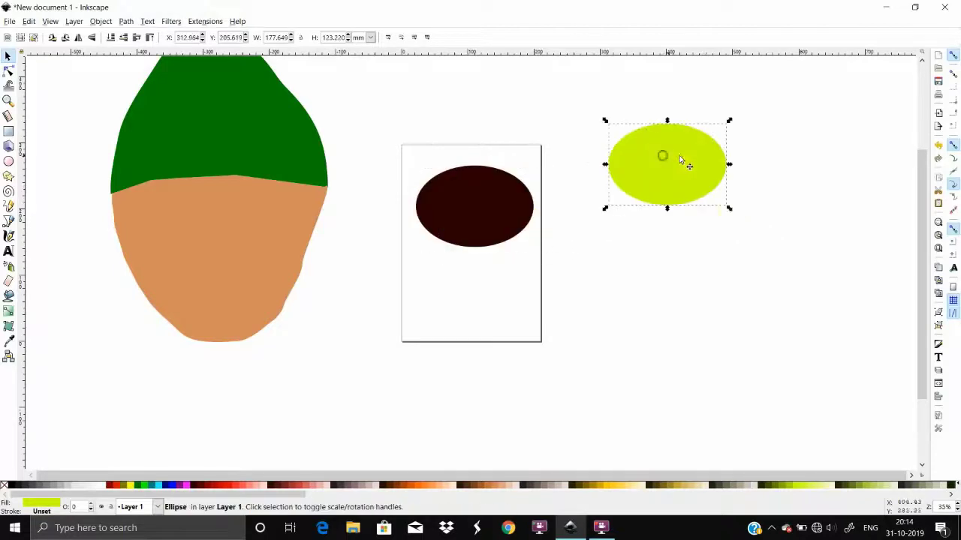
{"action": "left_click_drag", "start_coordinate": [728, 208], "coordinate": [712, 199]}
{"action": "left_click_drag", "start_coordinate": [668, 155], "coordinate": [486, 203]}
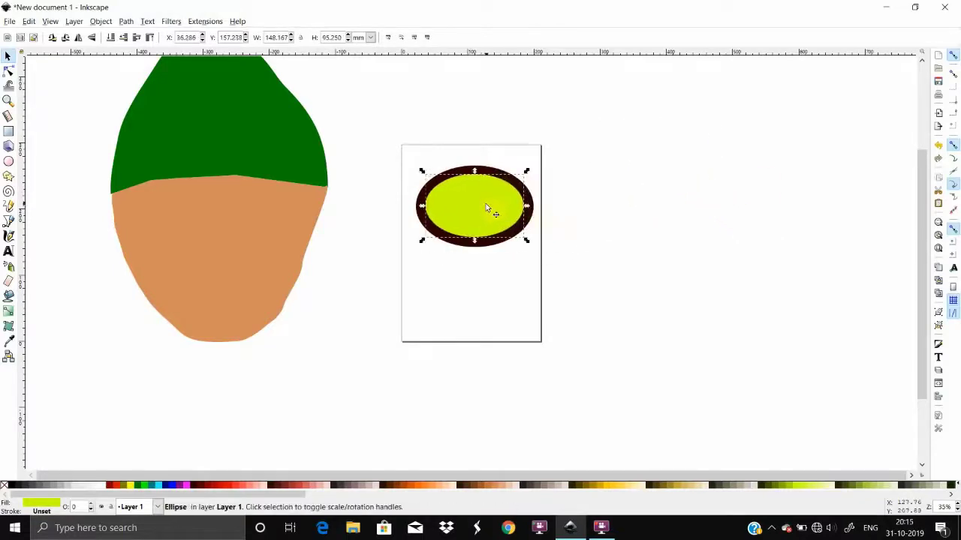
Step: Subtract the yellow ellipse to leave a brown ring, then squash and narrow the ring
{"action": "left_click", "coordinate": [493, 172], "text": "shift"}
{"action": "left_click", "coordinate": [126, 21]}
{"action": "left_click", "coordinate": [150, 99]}
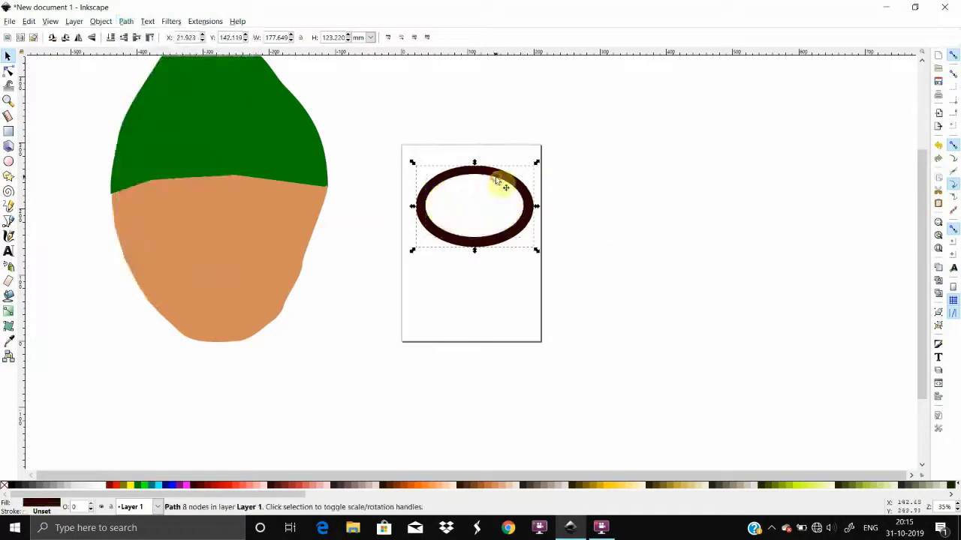
{"action": "left_click", "coordinate": [495, 180]}
{"action": "left_click_drag", "start_coordinate": [476, 174], "coordinate": [428, 153]}
{"action": "left_click_drag", "start_coordinate": [425, 230], "coordinate": [425, 197]}
{"action": "left_click_drag", "start_coordinate": [486, 168], "coordinate": [445, 168]}
Step: Draw a yellow ellipse inside the brown ring
{"action": "left_click", "coordinate": [8, 161]}
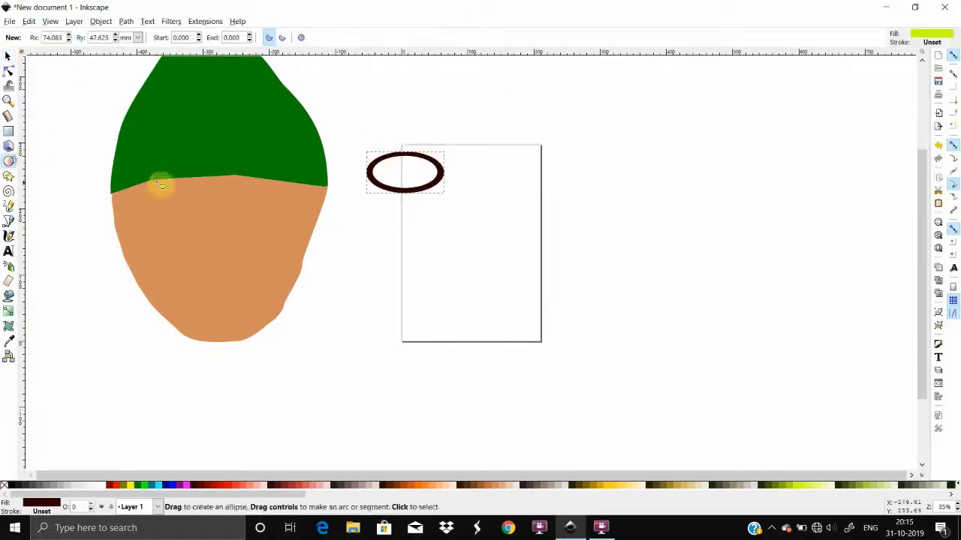
{"action": "mouse_move", "coordinate": [368, 161]}
{"action": "left_mouse_down"}
{"action": "mouse_move", "coordinate": [441, 192]}
{"action": "mouse_move", "coordinate": [399, 163]}
{"action": "mouse_move", "coordinate": [406, 152]}
{"action": "left_mouse_up"}
{"action": "key", "text": "s"}
{"action": "left_click", "coordinate": [405, 198]}
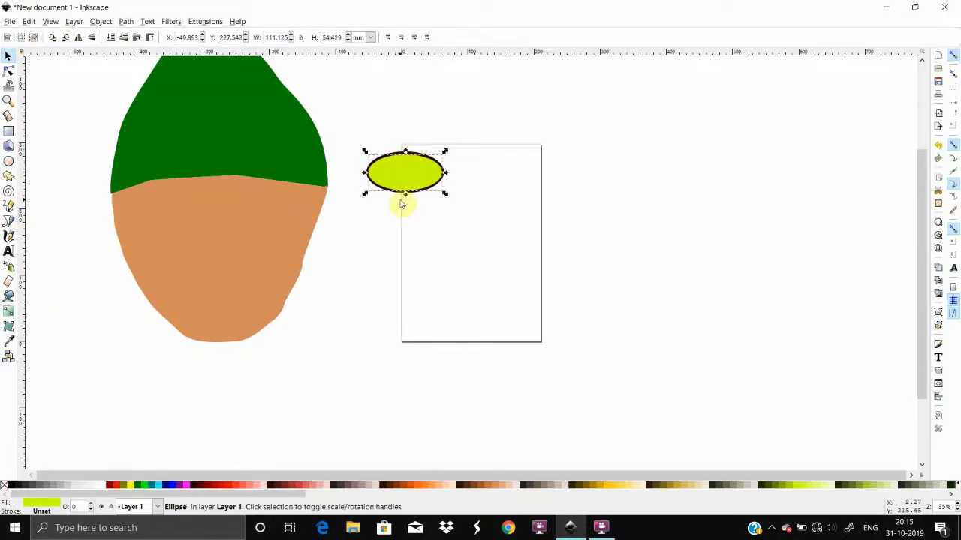
{"action": "left_click", "coordinate": [406, 159]}
{"action": "left_click", "coordinate": [401, 179]}
{"action": "left_click", "coordinate": [403, 156]}
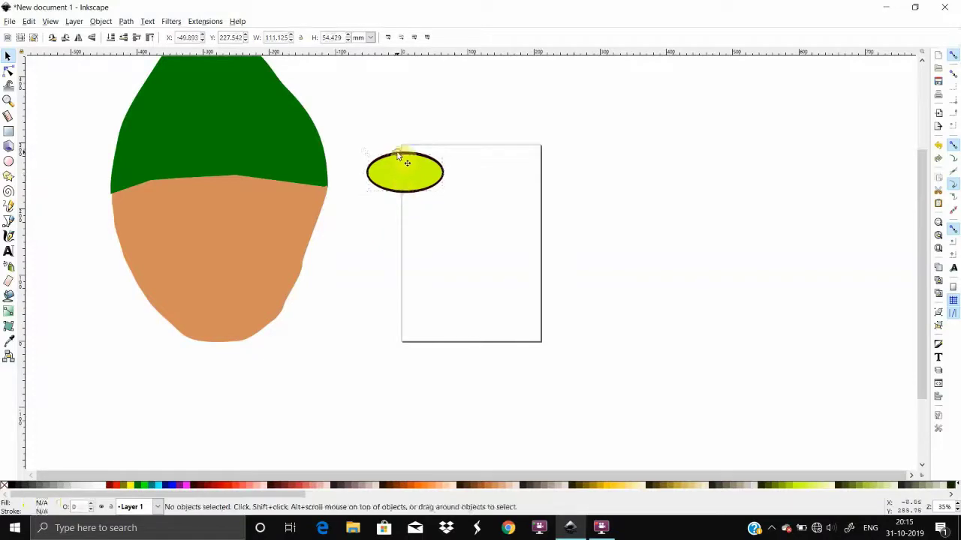
Step: Subtract the inner ellipse from the ring and shrink the result onto the face as an eye
{"action": "left_click_drag", "start_coordinate": [353, 135], "coordinate": [488, 237]}
{"action": "left_click", "coordinate": [147, 21]}
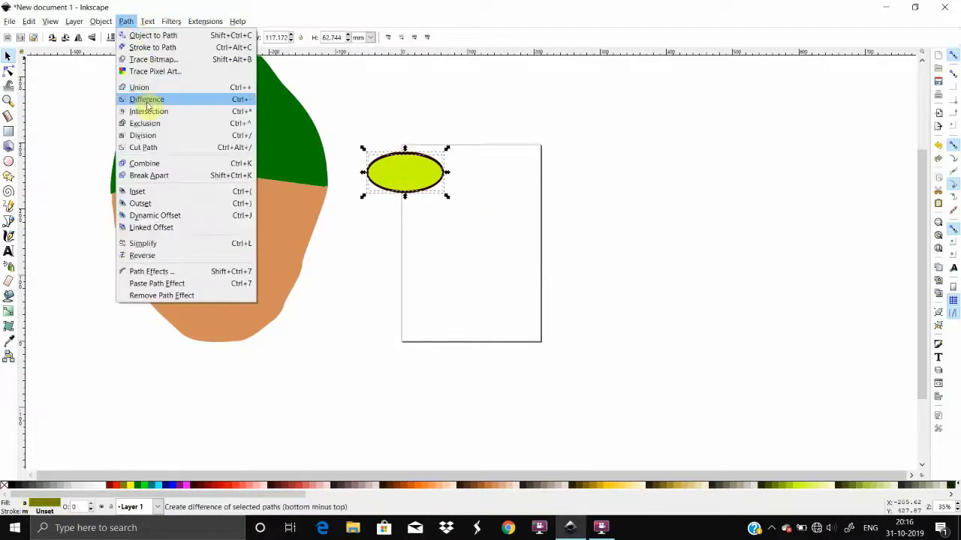
{"action": "left_click", "coordinate": [146, 97]}
{"action": "mouse_move", "coordinate": [447, 196]}
{"action": "left_mouse_down"}
{"action": "mouse_move", "coordinate": [417, 172]}
{"action": "mouse_move", "coordinate": [136, 214]}
{"action": "left_mouse_up"}
{"action": "left_click", "coordinate": [132, 217]}
{"action": "right_click", "coordinate": [132, 215]}
{"action": "left_click", "coordinate": [161, 300]}
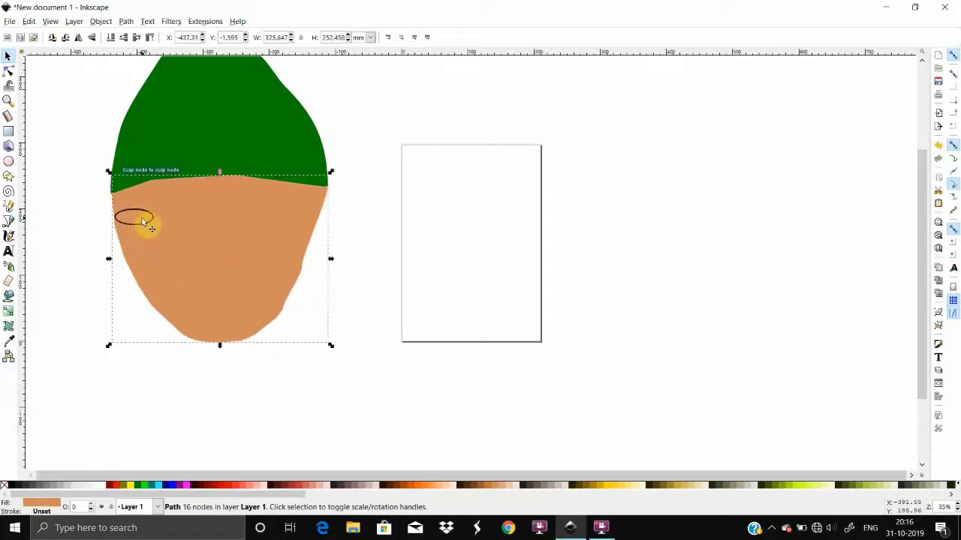
Step: Duplicate the eye outline to its right and nudge one node to reshape the copy
{"action": "left_click", "coordinate": [110, 230]}
{"action": "left_click", "coordinate": [151, 215]}
{"action": "key", "text": "ctrl+d"}
{"action": "left_click_drag", "start_coordinate": [151, 215], "coordinate": [214, 216]}
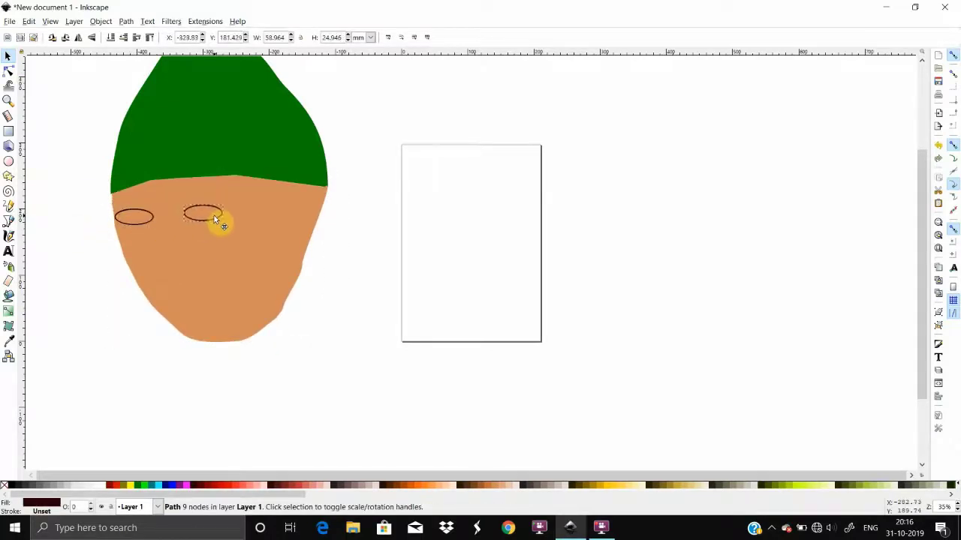
{"action": "left_click", "coordinate": [8, 69]}
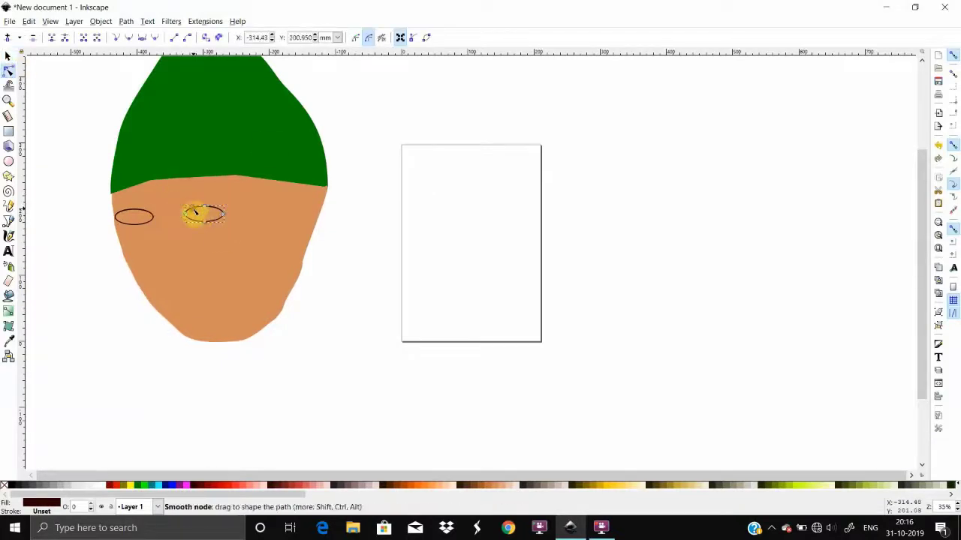
{"action": "mouse_move", "coordinate": [200, 218]}
{"action": "left_mouse_down"}
{"action": "mouse_move", "coordinate": [215, 214]}
{"action": "mouse_move", "coordinate": [195, 223]}
{"action": "left_mouse_up"}
{"action": "left_click", "coordinate": [243, 207]}
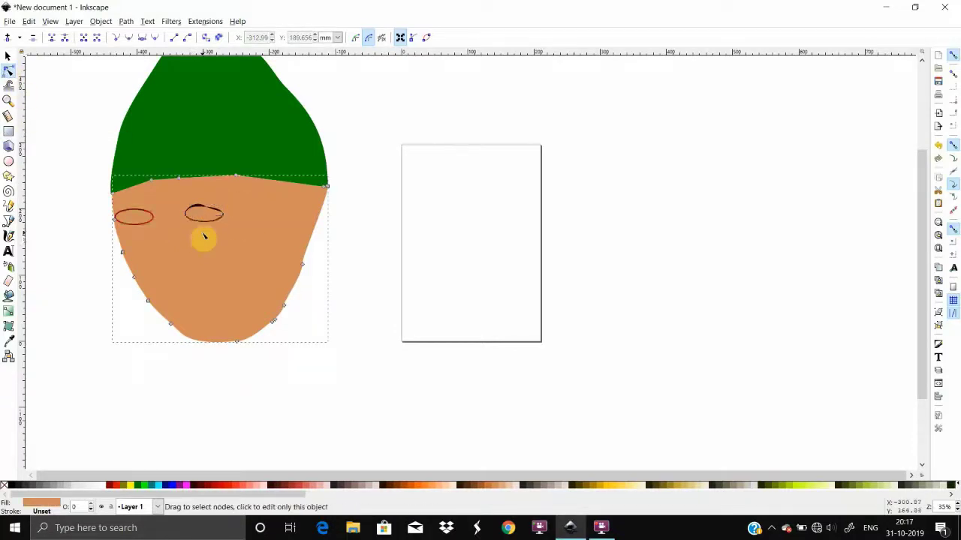
Step: Enlarge the small eye outline and stretch it much wider
{"action": "left_click", "coordinate": [381, 156]}
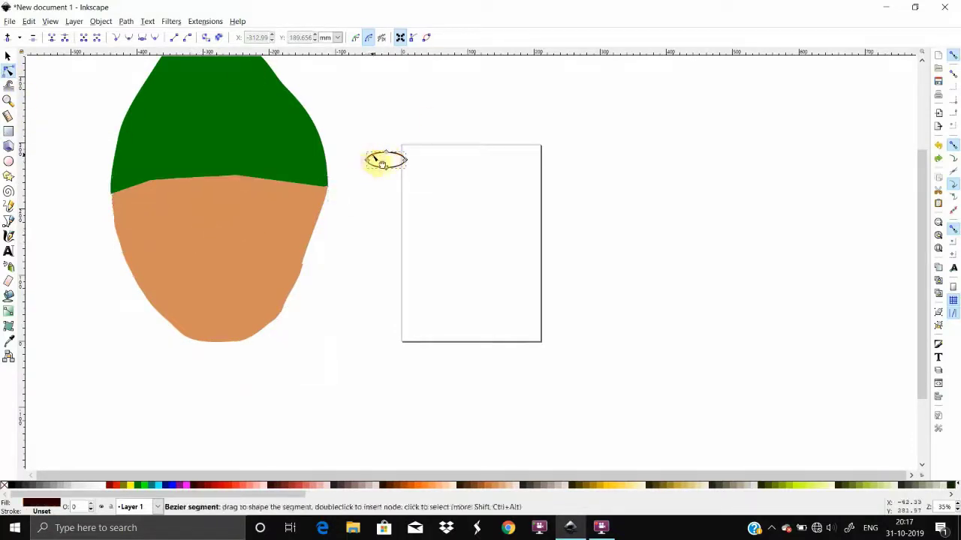
{"action": "mouse_move", "coordinate": [370, 165]}
{"action": "left_mouse_down"}
{"action": "mouse_move", "coordinate": [376, 157]}
{"action": "mouse_move", "coordinate": [560, 326]}
{"action": "left_mouse_up"}
{"action": "key", "text": "s"}
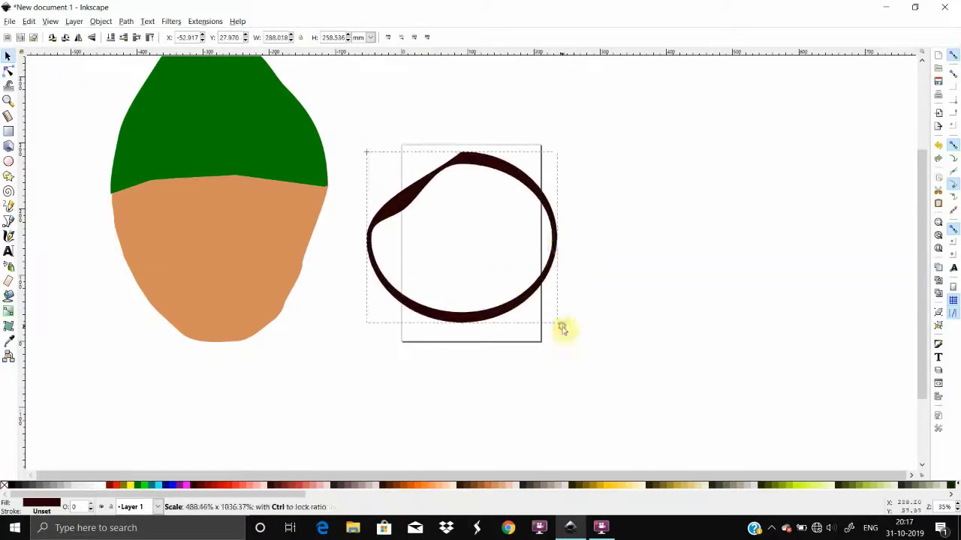
{"action": "left_click_drag", "start_coordinate": [560, 240], "coordinate": [706, 239]}
Step: Drag and add nodes to thicken the ring's sides and reshape its inner curve
{"action": "left_click", "coordinate": [9, 70]}
{"action": "left_click", "coordinate": [643, 188]}
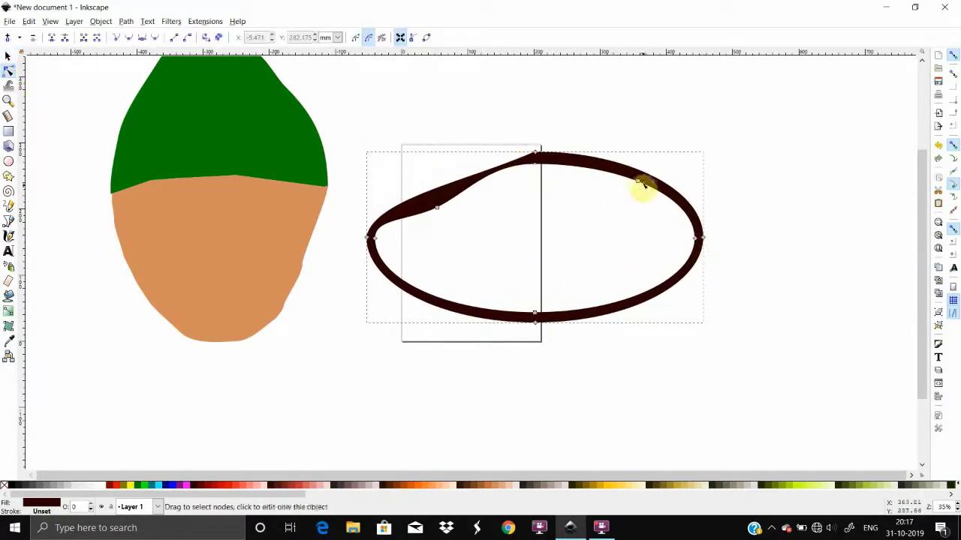
{"action": "left_click_drag", "start_coordinate": [538, 166], "coordinate": [542, 181]}
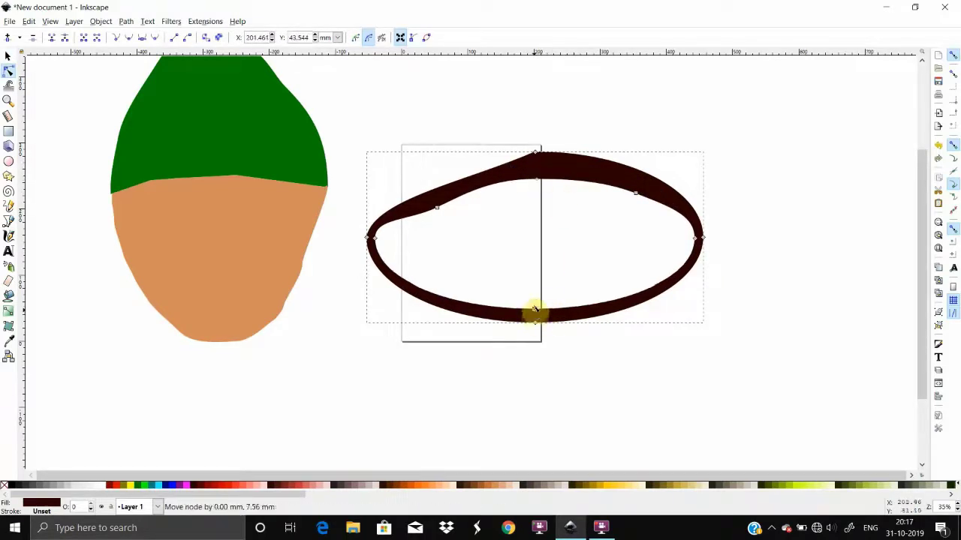
{"action": "mouse_move", "coordinate": [535, 313]}
{"action": "left_mouse_down"}
{"action": "mouse_move", "coordinate": [533, 293]}
{"action": "mouse_move", "coordinate": [397, 260]}
{"action": "mouse_move", "coordinate": [398, 233]}
{"action": "left_mouse_up"}
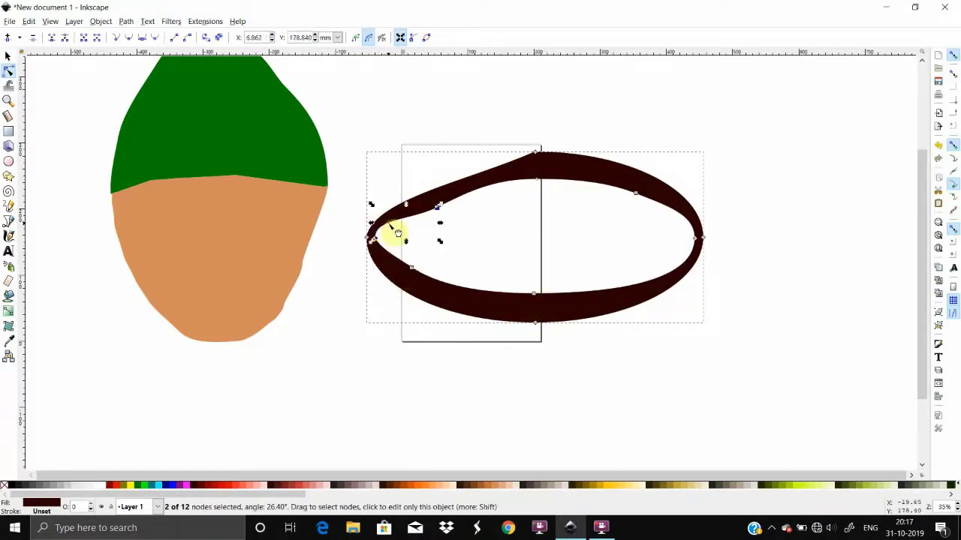
{"action": "left_click_drag", "start_coordinate": [703, 242], "coordinate": [686, 225]}
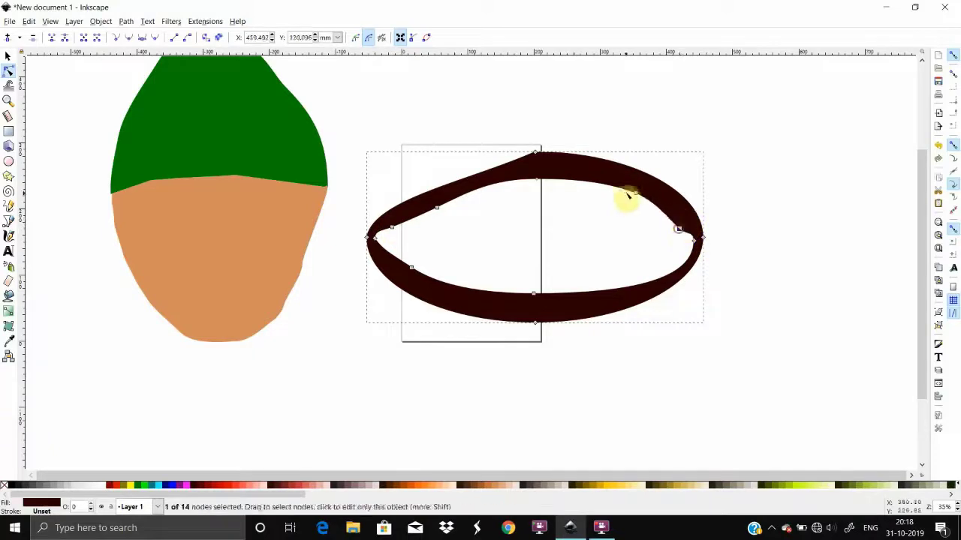
{"action": "left_click_drag", "start_coordinate": [626, 200], "coordinate": [585, 194]}
{"action": "left_click_drag", "start_coordinate": [634, 284], "coordinate": [639, 275]}
{"action": "left_click", "coordinate": [535, 188]}
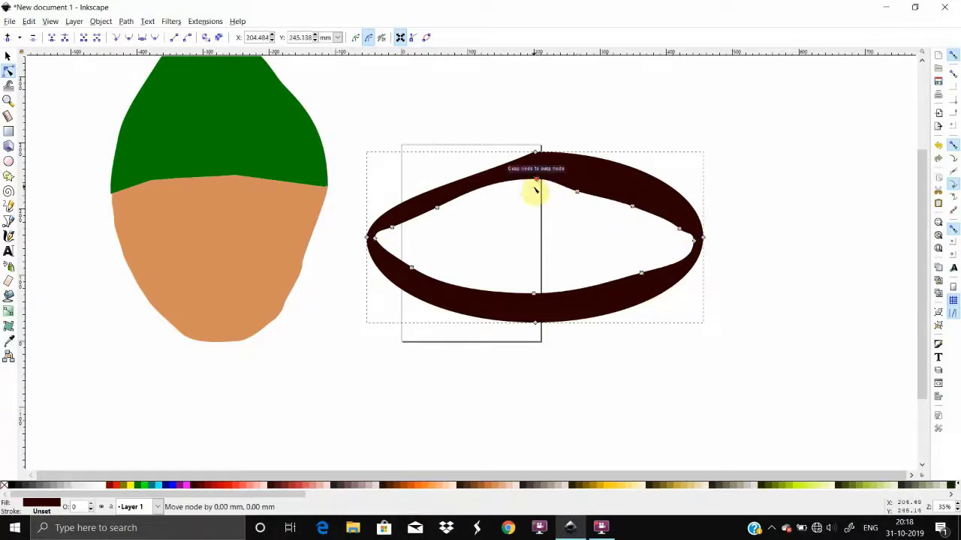
{"action": "left_click_drag", "start_coordinate": [535, 184], "coordinate": [549, 190]}
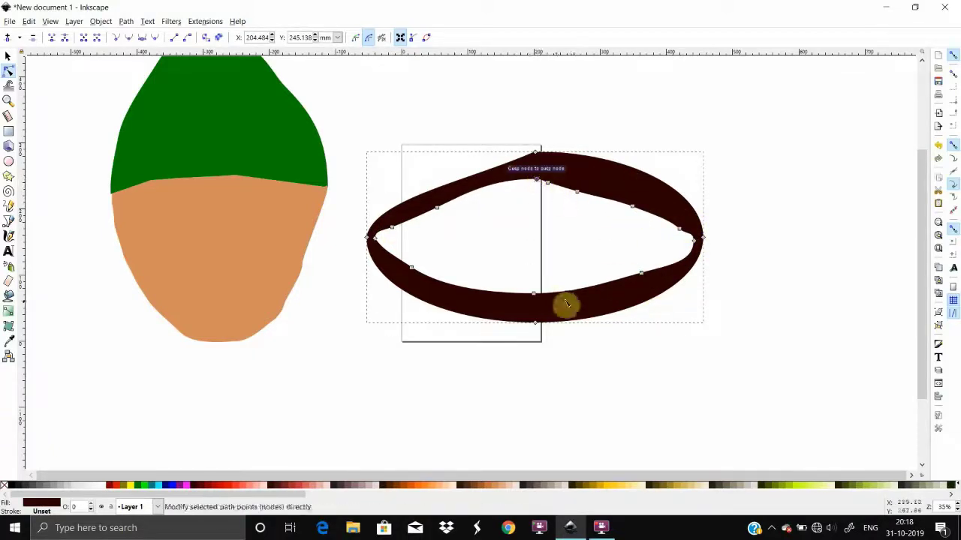
{"action": "double_click", "coordinate": [492, 190]}
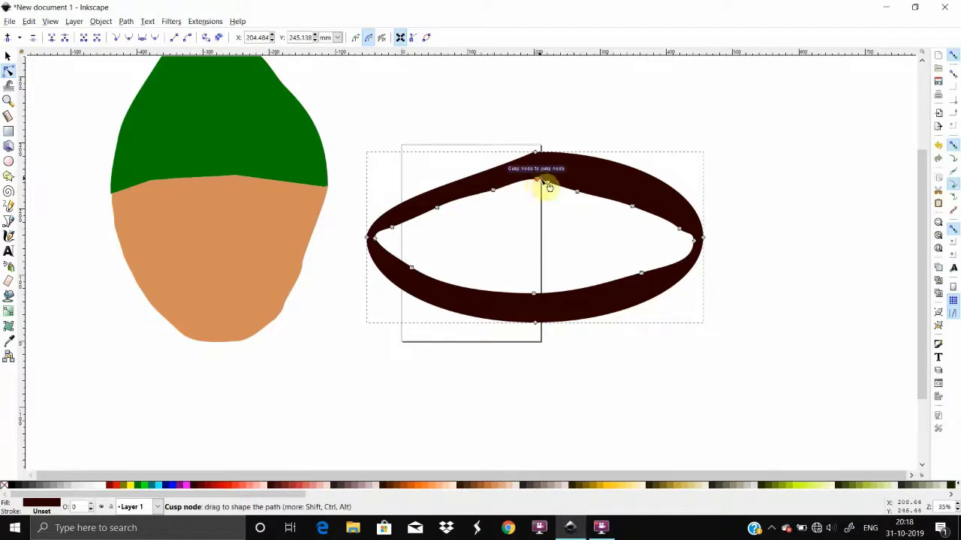
Step: Thin the ring's bands and sharpen its top peak into a pointed almond outline
{"action": "mouse_move", "coordinate": [536, 155]}
{"action": "left_mouse_down"}
{"action": "mouse_move", "coordinate": [487, 183]}
{"action": "mouse_move", "coordinate": [493, 174]}
{"action": "left_mouse_up"}
{"action": "left_click_drag", "start_coordinate": [544, 329], "coordinate": [526, 313]}
{"action": "left_click_drag", "start_coordinate": [380, 238], "coordinate": [386, 215]}
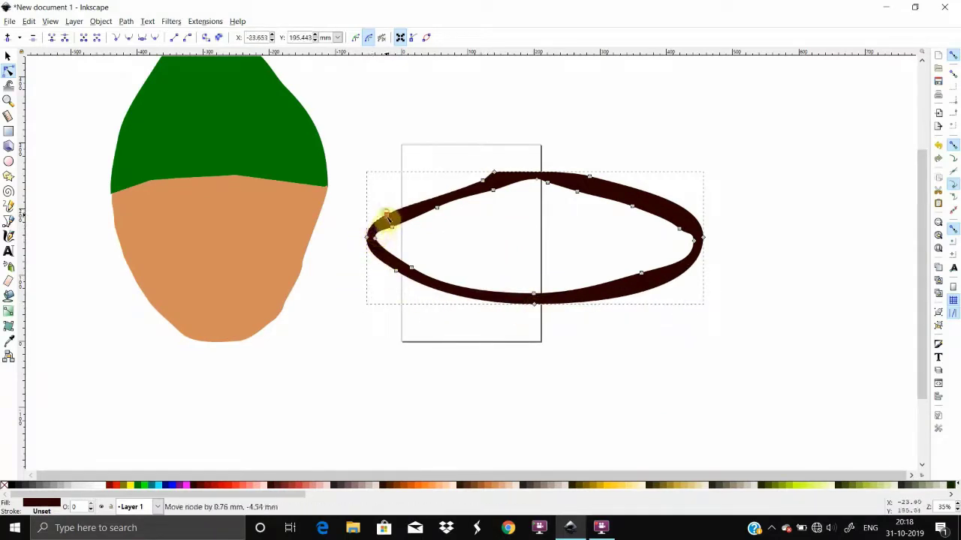
{"action": "left_click_drag", "start_coordinate": [656, 293], "coordinate": [653, 284]}
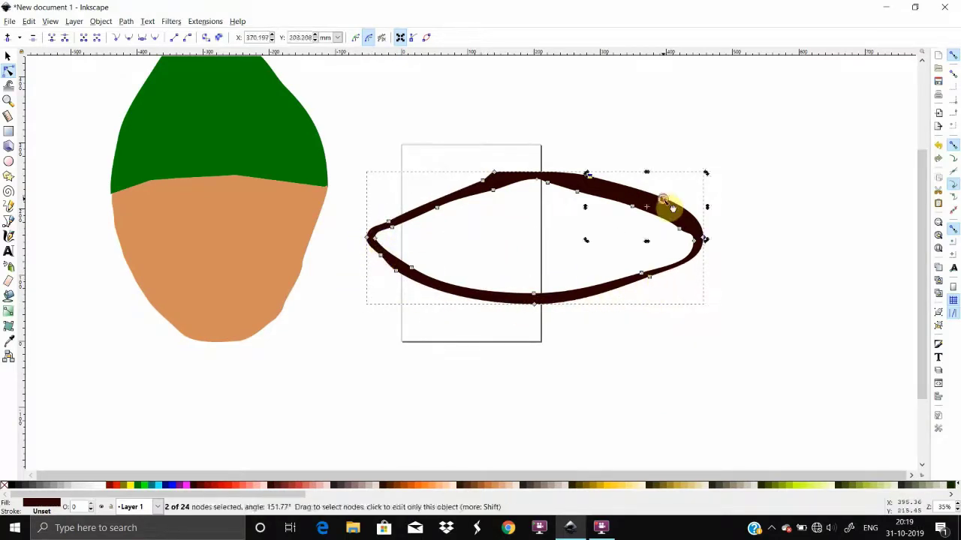
{"action": "left_click_drag", "start_coordinate": [665, 205], "coordinate": [585, 180]}
{"action": "left_click_drag", "start_coordinate": [492, 174], "coordinate": [536, 174]}
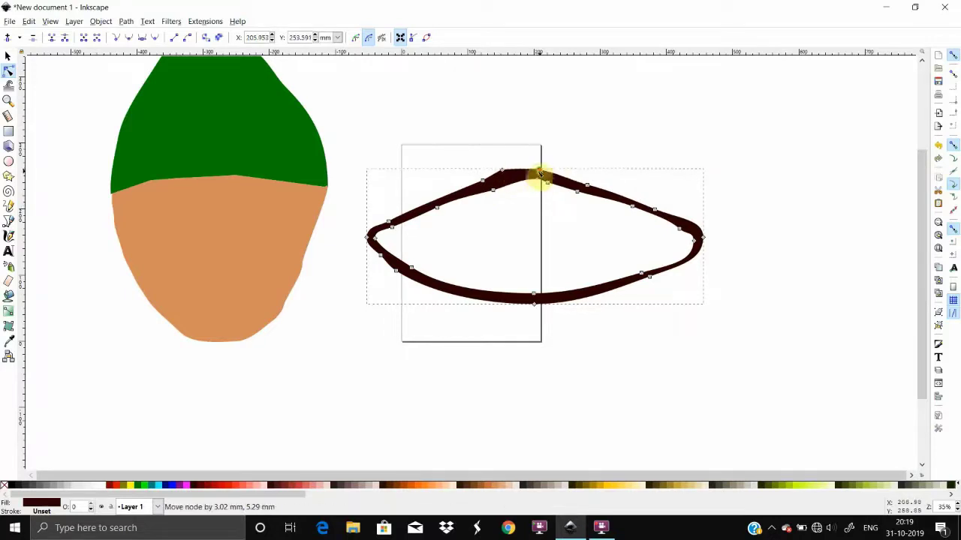
{"action": "left_click_drag", "start_coordinate": [448, 293], "coordinate": [450, 287]}
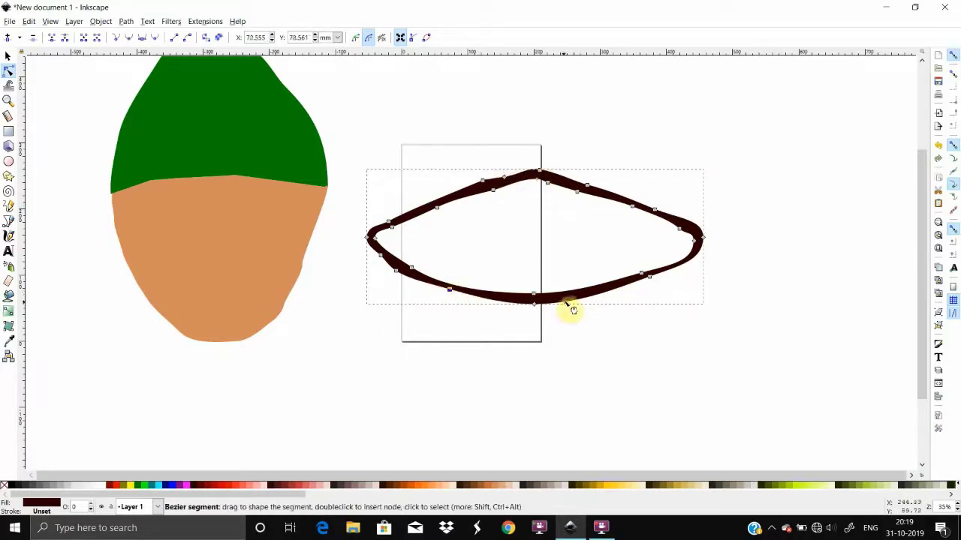
{"action": "left_click_drag", "start_coordinate": [537, 183], "coordinate": [529, 184]}
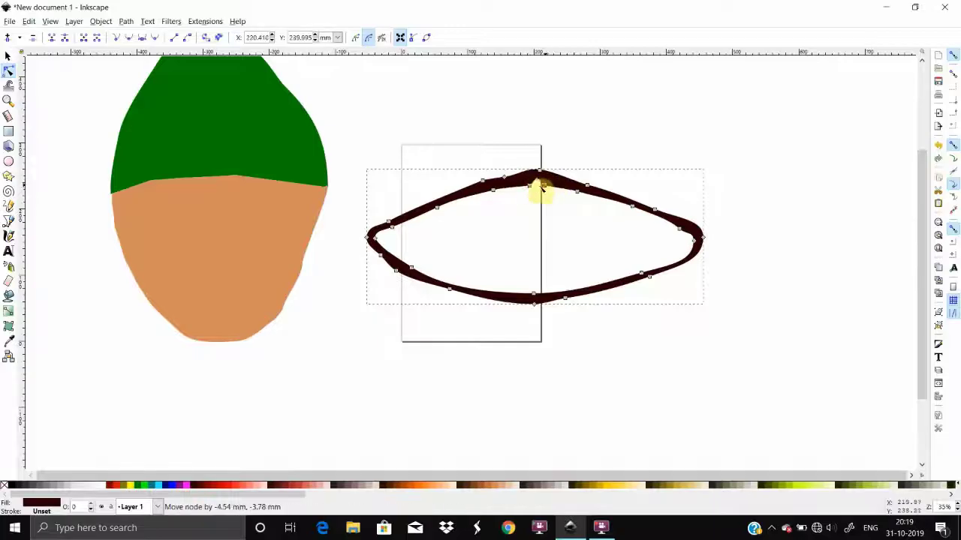
{"action": "left_click", "coordinate": [538, 174]}
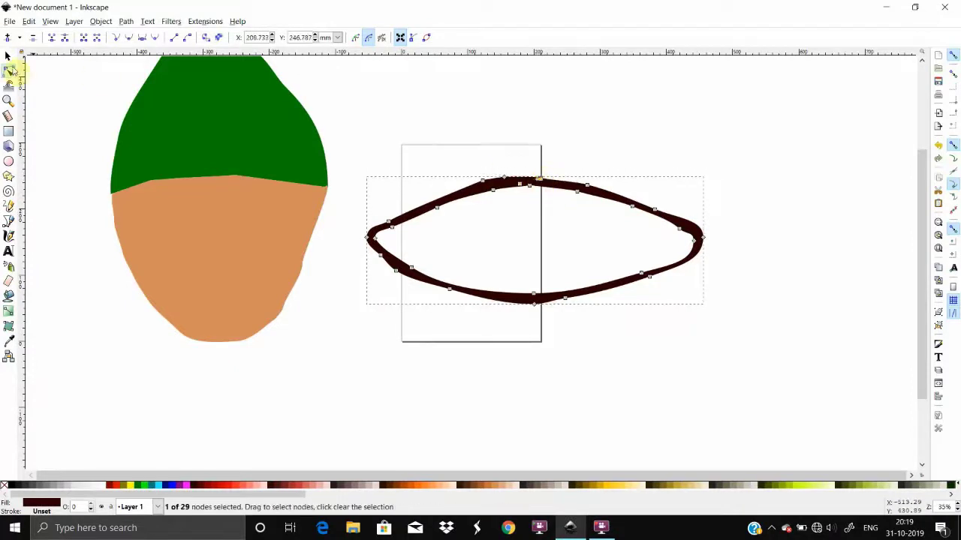
{"action": "left_click", "coordinate": [8, 57]}
Step: Duplicate the almond outline and shrink the copy onto the face as the left eye
{"action": "right_click", "coordinate": [635, 207]}
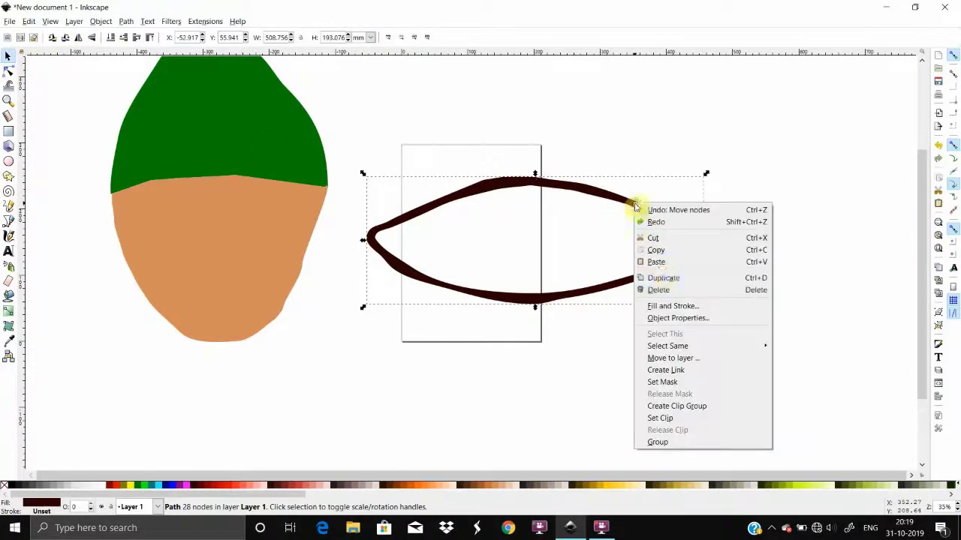
{"action": "left_click", "coordinate": [660, 275]}
{"action": "left_click_drag", "start_coordinate": [552, 185], "coordinate": [290, 165]}
{"action": "left_click_drag", "start_coordinate": [442, 287], "coordinate": [133, 179]}
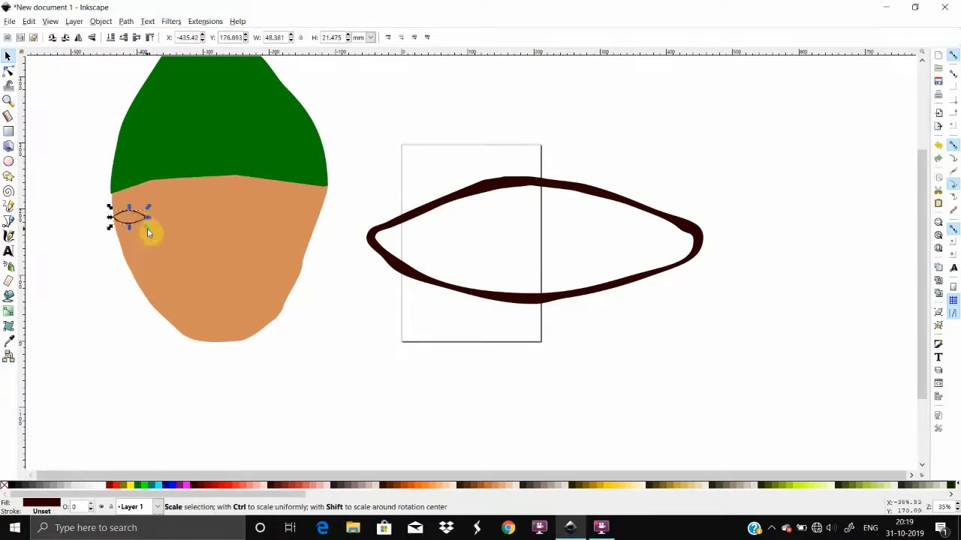
{"action": "left_click_drag", "start_coordinate": [147, 228], "coordinate": [147, 230]}
Step: Shrink the large almond outline onto the face as the right eye
{"action": "left_click", "coordinate": [460, 204]}
{"action": "double_click", "coordinate": [526, 189]}
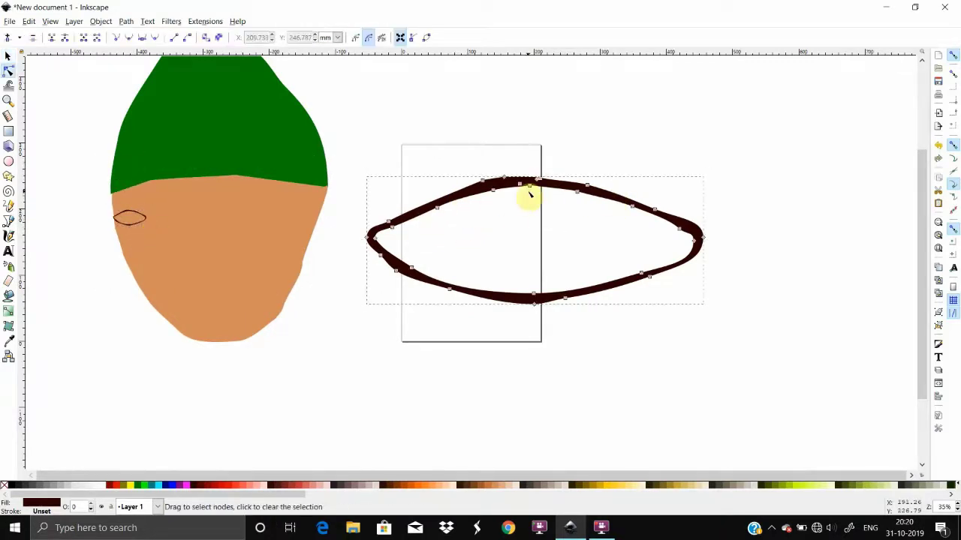
{"action": "left_click", "coordinate": [8, 56]}
{"action": "left_click_drag", "start_coordinate": [575, 193], "coordinate": [376, 174]}
{"action": "left_click_drag", "start_coordinate": [508, 293], "coordinate": [248, 192]}
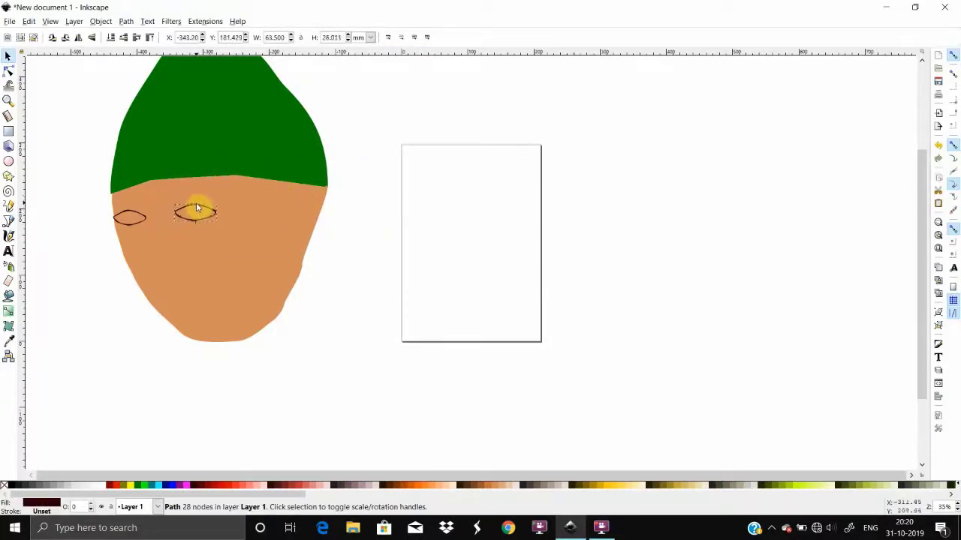
Step: Make the right eye slightly taller and draw a small circle for a pupil
{"action": "key", "text": "Escape"}
{"action": "left_click", "coordinate": [197, 215]}
{"action": "left_click_drag", "start_coordinate": [195, 223], "coordinate": [195, 228]}
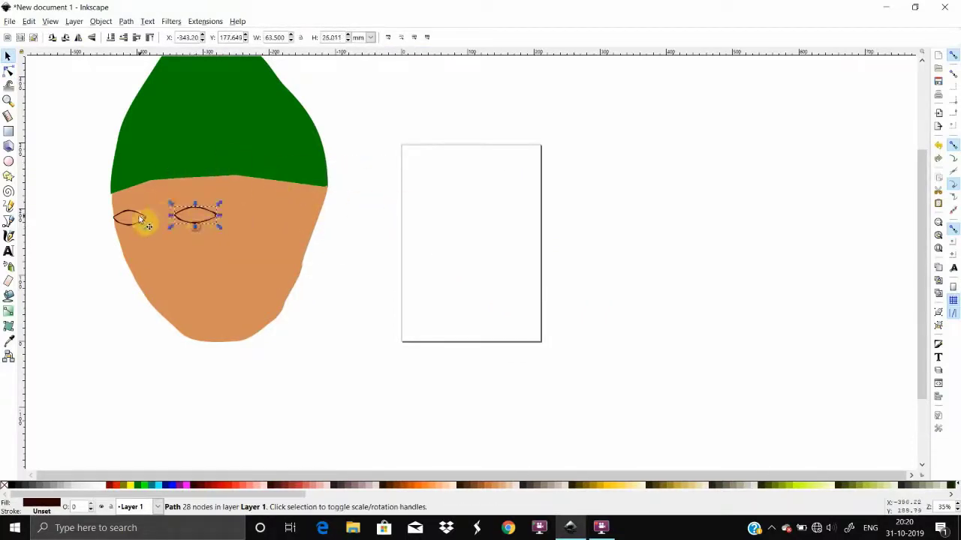
{"action": "left_click", "coordinate": [384, 234]}
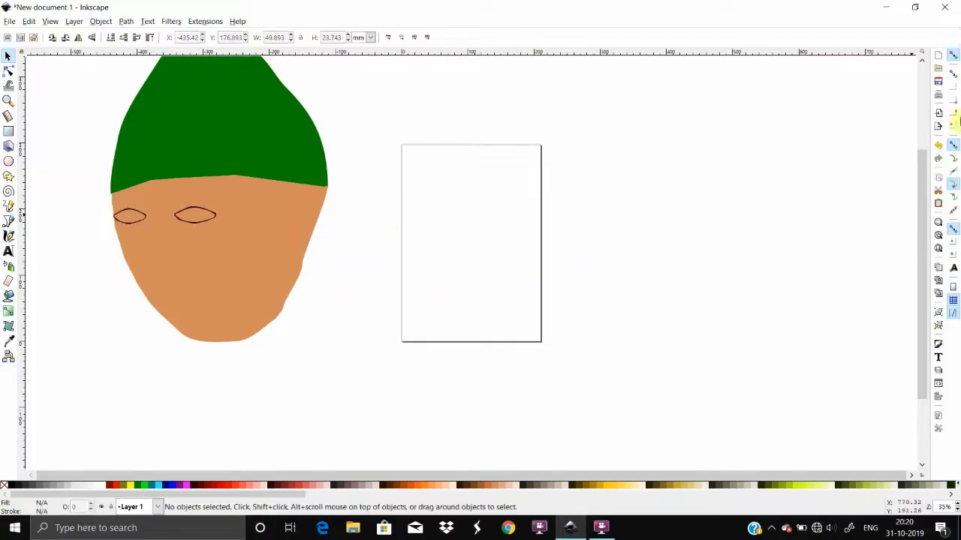
{"action": "left_click", "coordinate": [9, 160]}
{"action": "left_click_drag", "start_coordinate": [341, 130], "coordinate": [368, 154]}
Step: Colour the small circle near-black and place it as the left eye's pupil
{"action": "left_click", "coordinate": [336, 491]}
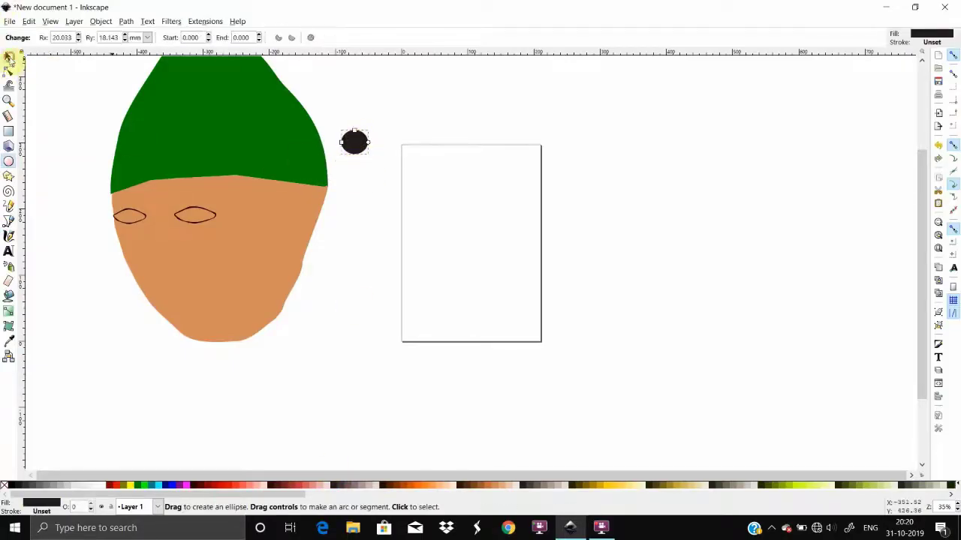
{"action": "left_click", "coordinate": [9, 57]}
{"action": "left_click_drag", "start_coordinate": [354, 142], "coordinate": [130, 217]}
Step: Draw a dark pupil circle in the right eye and centre it there
{"action": "left_click", "coordinate": [9, 161]}
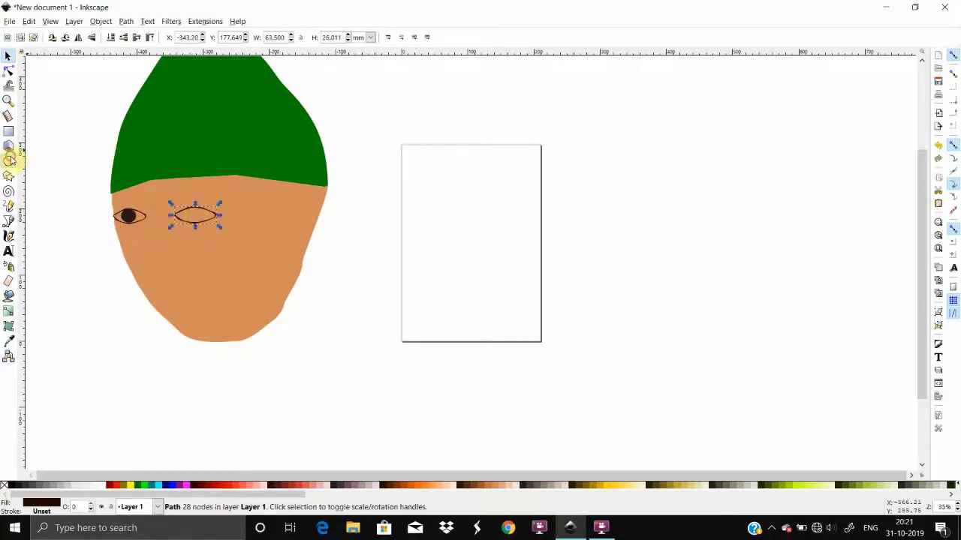
{"action": "left_click_drag", "start_coordinate": [190, 212], "coordinate": [204, 228]}
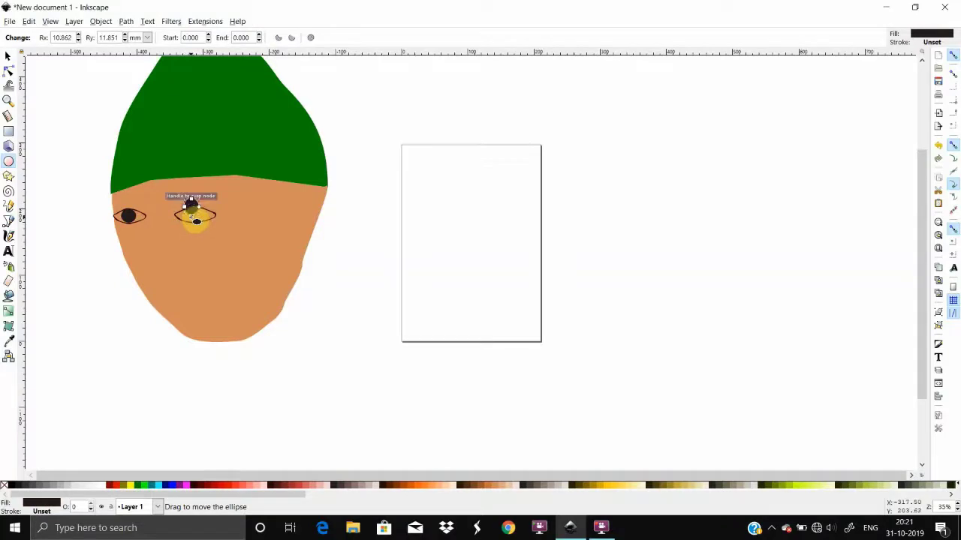
{"action": "left_click", "coordinate": [8, 57]}
{"action": "left_click_drag", "start_coordinate": [192, 208], "coordinate": [194, 215]}
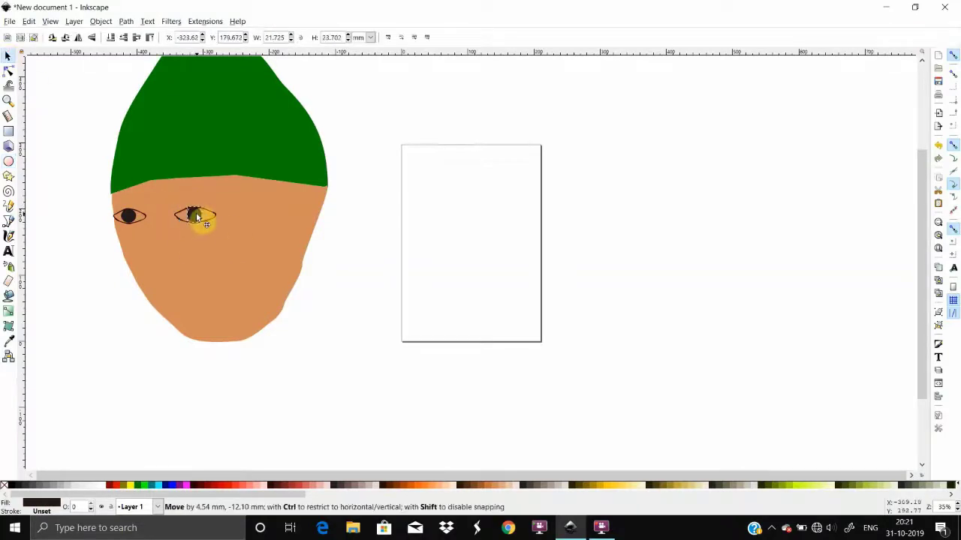
{"action": "left_click", "coordinate": [352, 232]}
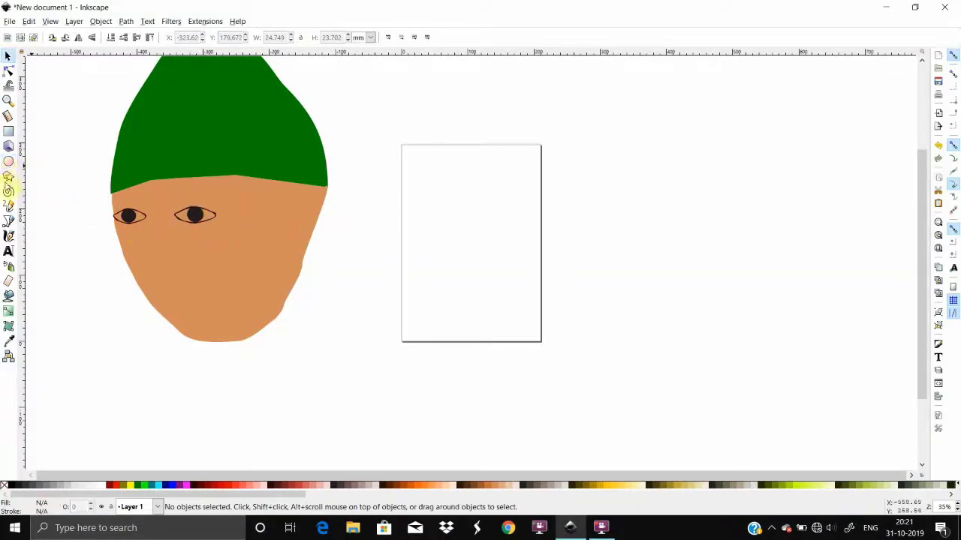
{"action": "left_click", "coordinate": [9, 160]}
Step: Draw a circle and an overlapping ellipse, then subtract with Path > Difference to make a crescent
{"action": "left_click_drag", "start_coordinate": [452, 88], "coordinate": [540, 179]}
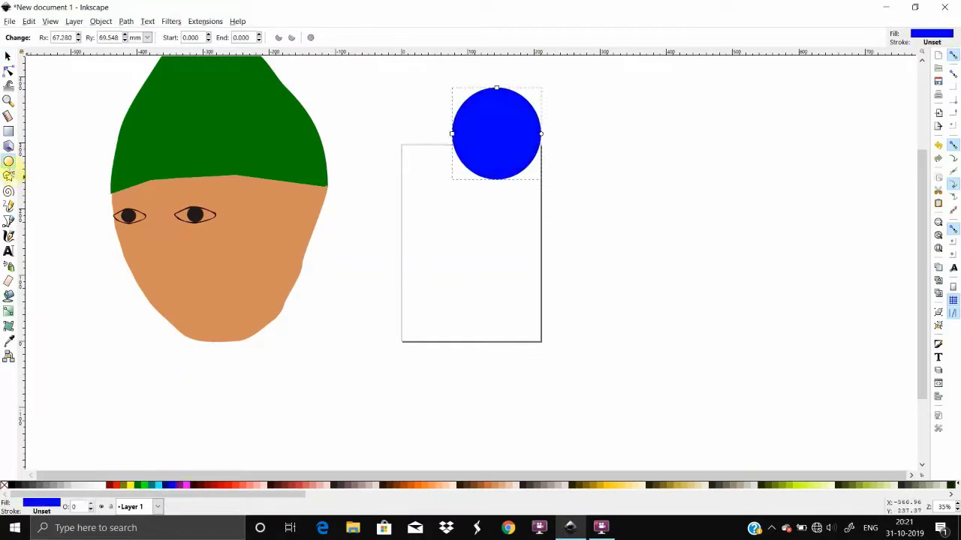
{"action": "left_click_drag", "start_coordinate": [393, 143], "coordinate": [504, 235]}
{"action": "left_click", "coordinate": [343, 484]}
{"action": "key", "text": "space"}
{"action": "mouse_move", "coordinate": [442, 179]}
{"action": "left_mouse_down"}
{"action": "mouse_move", "coordinate": [461, 205]}
{"action": "mouse_move", "coordinate": [491, 154]}
{"action": "left_mouse_up"}
{"action": "left_click", "coordinate": [451, 195]}
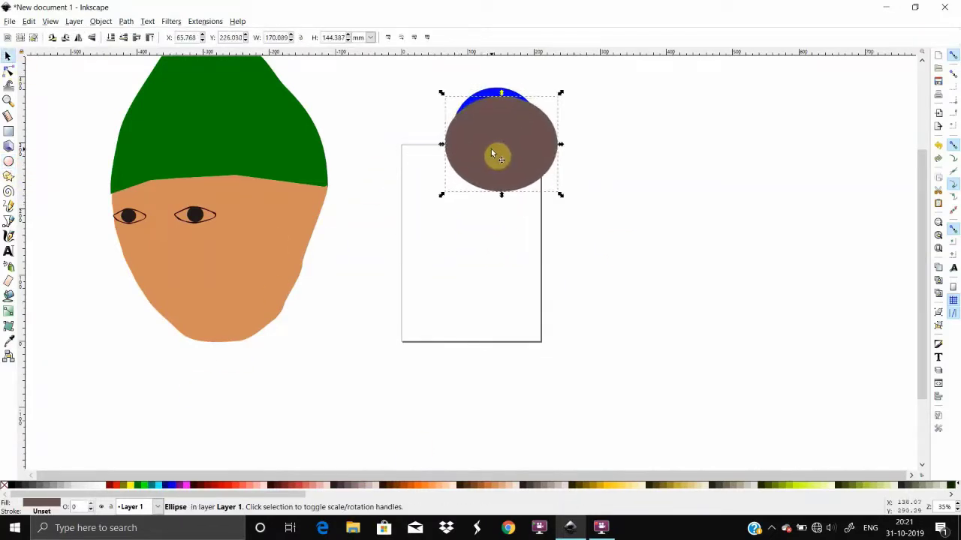
{"action": "left_click", "coordinate": [500, 96], "text": "shift"}
{"action": "left_click", "coordinate": [125, 21]}
{"action": "left_click", "coordinate": [151, 99]}
Step: Trim the crescent's left end with a rectangle via Difference and fill it black
{"action": "key", "text": "r"}
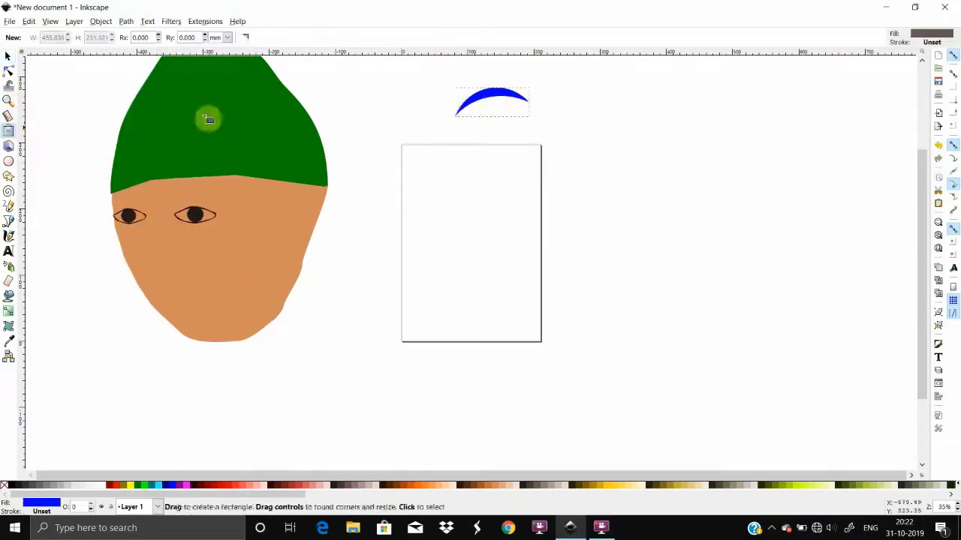
{"action": "left_click_drag", "start_coordinate": [428, 71], "coordinate": [470, 132]}
{"action": "left_click", "coordinate": [507, 88], "text": "shift"}
{"action": "left_click", "coordinate": [125, 21]}
{"action": "left_click", "coordinate": [150, 98]}
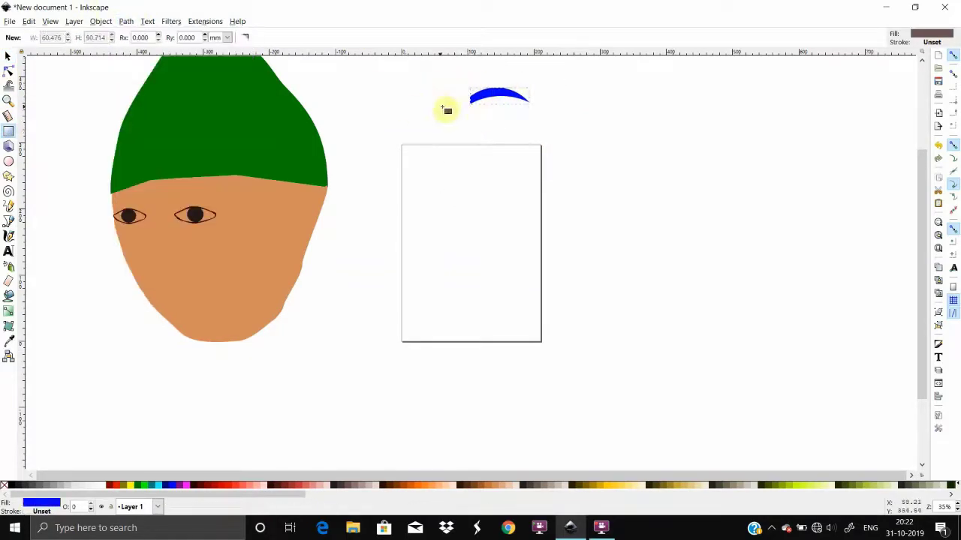
{"action": "left_click", "coordinate": [398, 486]}
Step: Move the black crescent above the right eye and widen it slightly as an eyebrow
{"action": "left_click", "coordinate": [9, 56]}
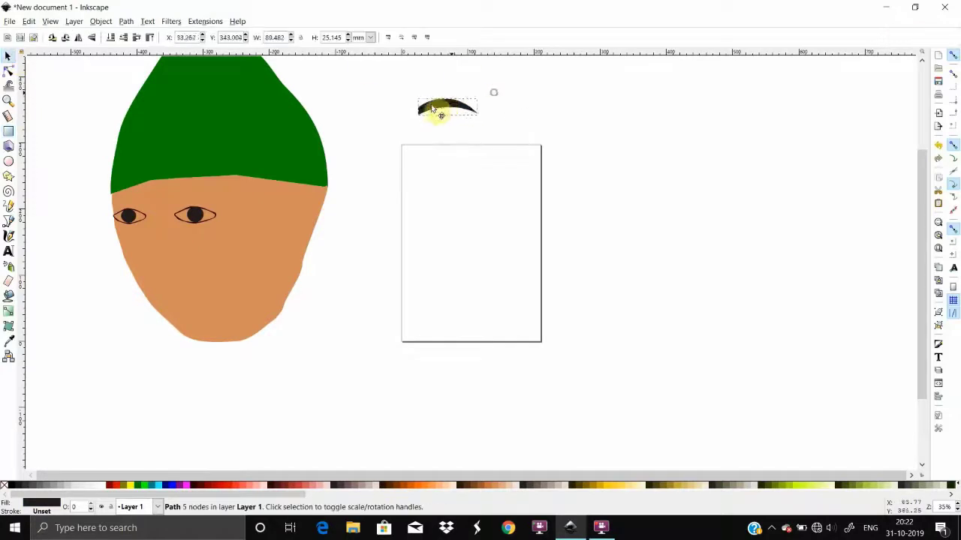
{"action": "mouse_move", "coordinate": [511, 98]}
{"action": "left_mouse_down"}
{"action": "mouse_move", "coordinate": [434, 155]}
{"action": "mouse_move", "coordinate": [170, 215]}
{"action": "mouse_move", "coordinate": [215, 218]}
{"action": "mouse_move", "coordinate": [224, 205]}
{"action": "mouse_move", "coordinate": [198, 208]}
{"action": "left_mouse_up"}
{"action": "left_click", "coordinate": [193, 202]}
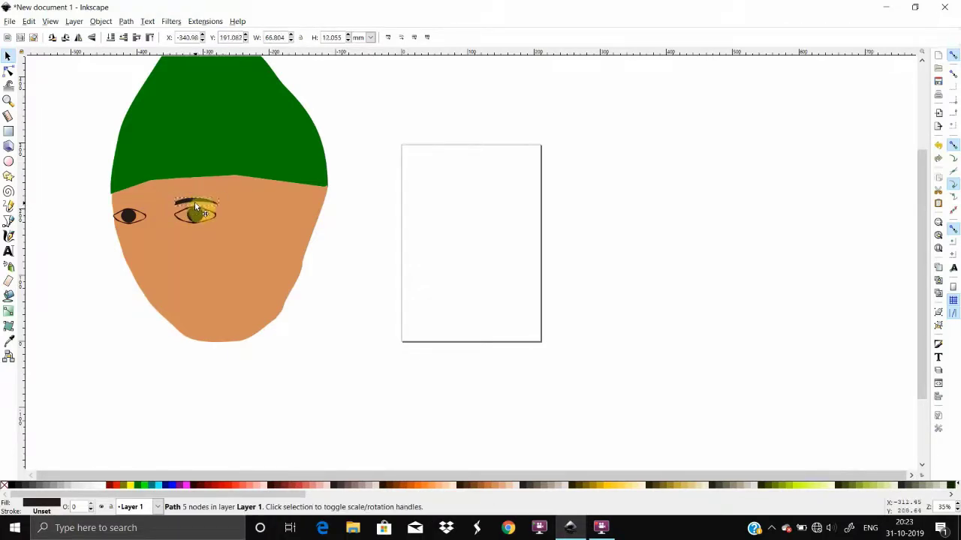
{"action": "left_click", "coordinate": [194, 202]}
{"action": "left_click_drag", "start_coordinate": [174, 204], "coordinate": [170, 207]}
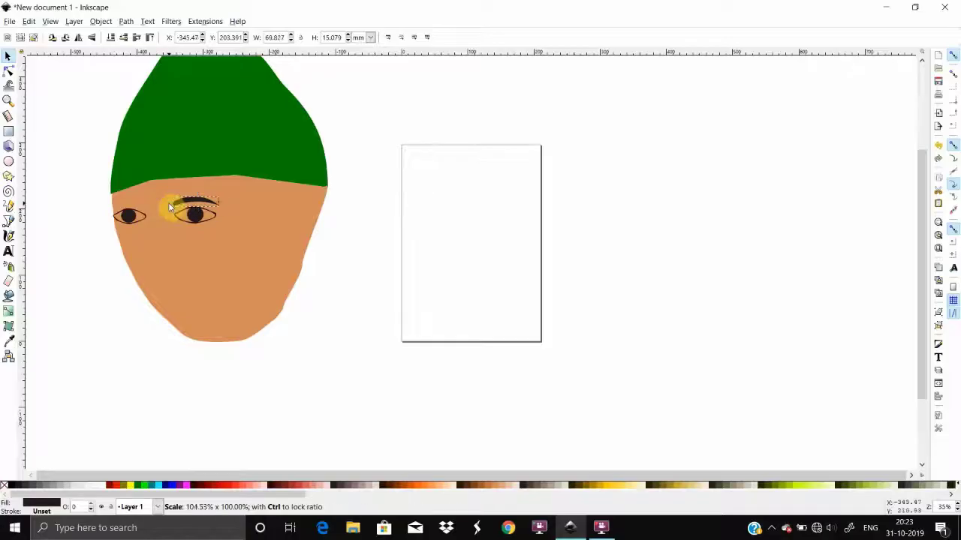
Step: Duplicate the eyebrow and place the copy above the left eye, undoing a stray ellipse
{"action": "right_click", "coordinate": [191, 197]}
{"action": "left_click", "coordinate": [218, 281]}
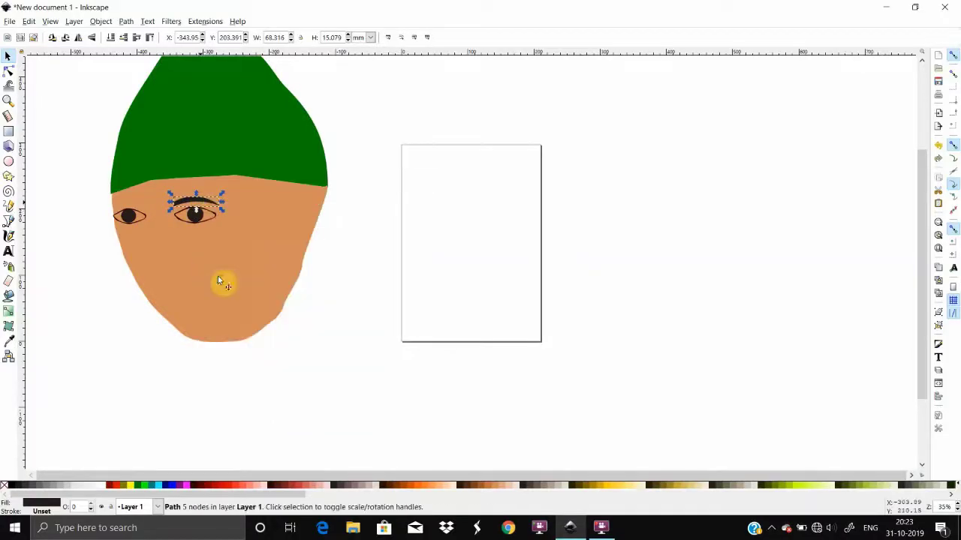
{"action": "mouse_move", "coordinate": [135, 200]}
{"action": "left_mouse_down"}
{"action": "mouse_move", "coordinate": [109, 215]}
{"action": "mouse_move", "coordinate": [182, 220]}
{"action": "mouse_move", "coordinate": [172, 215]}
{"action": "left_mouse_up"}
{"action": "left_click", "coordinate": [377, 214]}
{"action": "left_click", "coordinate": [8, 161]}
{"action": "key", "text": "ctrl+z"}
Step: Draw a dark rectangle and a larger cyan rectangle beside it
{"action": "left_click", "coordinate": [8, 131]}
{"action": "mouse_move", "coordinate": [371, 150]}
{"action": "left_mouse_down"}
{"action": "mouse_move", "coordinate": [403, 195]}
{"action": "mouse_move", "coordinate": [448, 201]}
{"action": "left_mouse_up"}
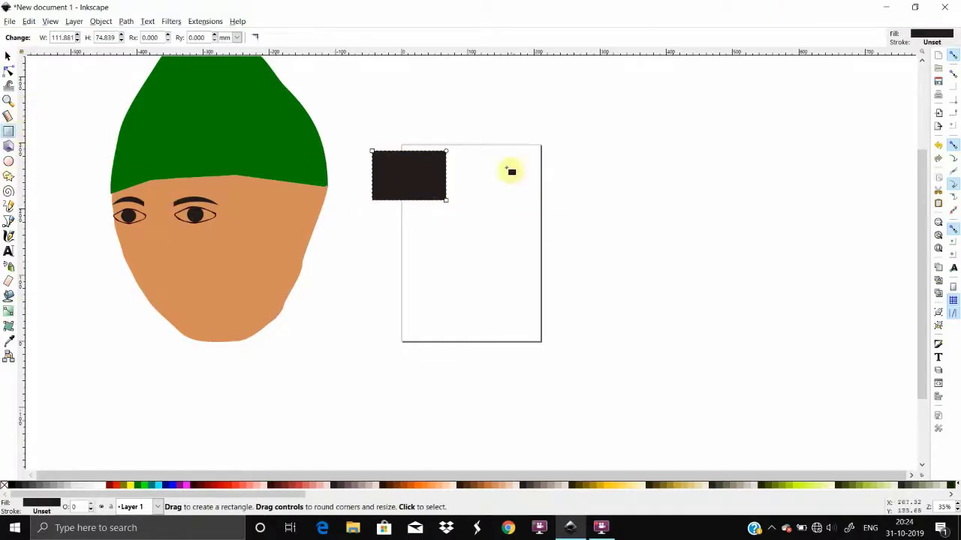
{"action": "left_click_drag", "start_coordinate": [506, 167], "coordinate": [603, 231]}
{"action": "left_click_drag", "start_coordinate": [432, 177], "coordinate": [473, 250]}
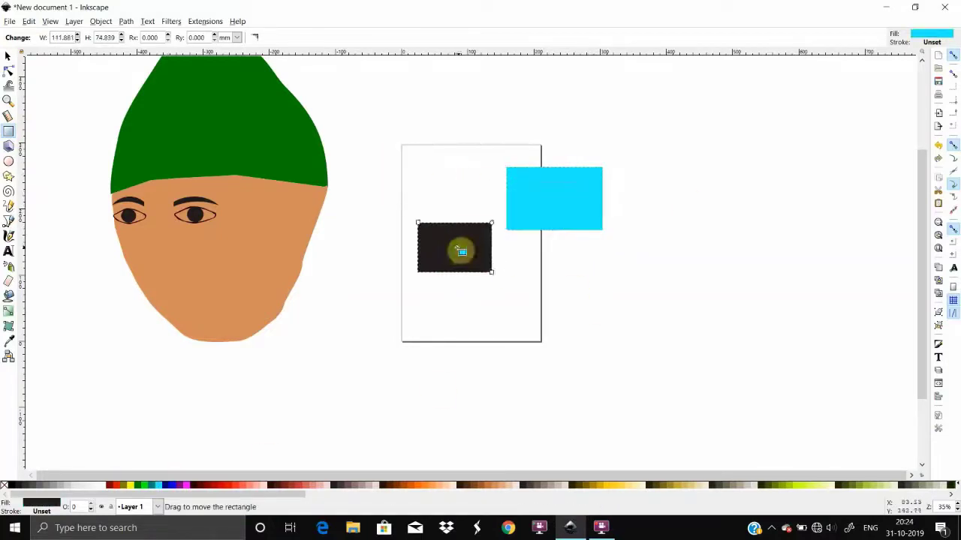
{"action": "right_click", "coordinate": [459, 250]}
Step: Paste a copy of the dark rectangle over the cyan one and cut it out with Difference
{"action": "left_click", "coordinate": [471, 258]}
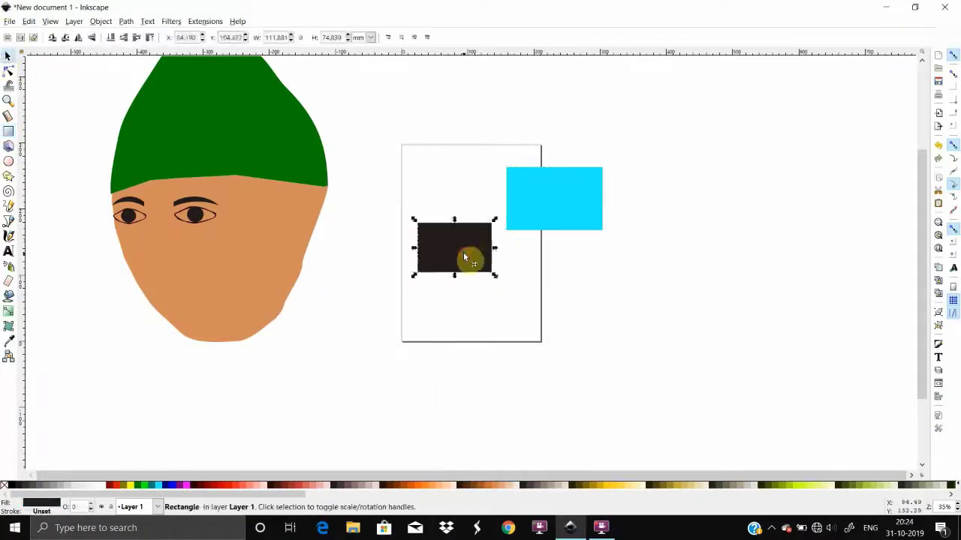
{"action": "key", "text": "ctrl+c"}
{"action": "key", "text": "ctrl+v"}
{"action": "left_click", "coordinate": [599, 215], "text": "shift"}
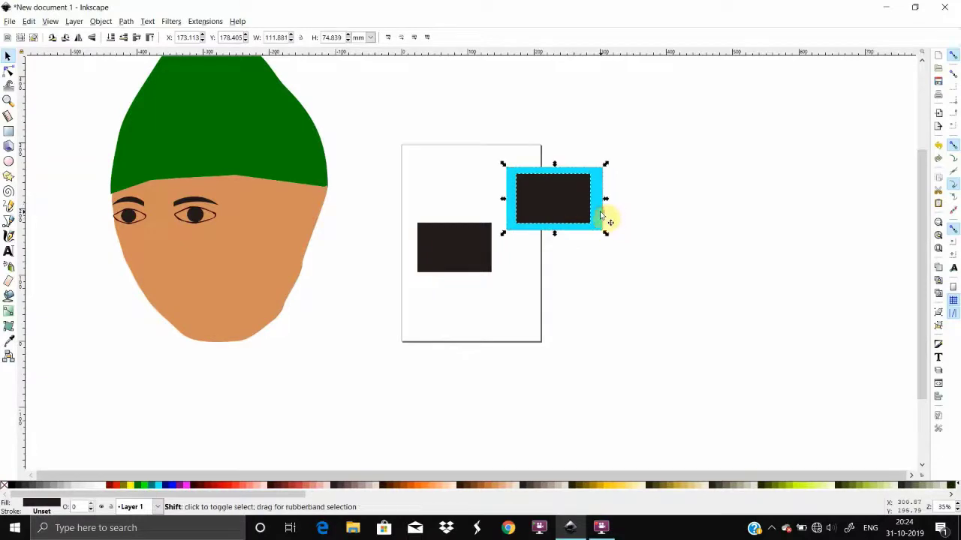
{"action": "left_click", "coordinate": [126, 21]}
{"action": "left_click", "coordinate": [142, 96]}
{"action": "left_click_drag", "start_coordinate": [607, 169], "coordinate": [599, 170]}
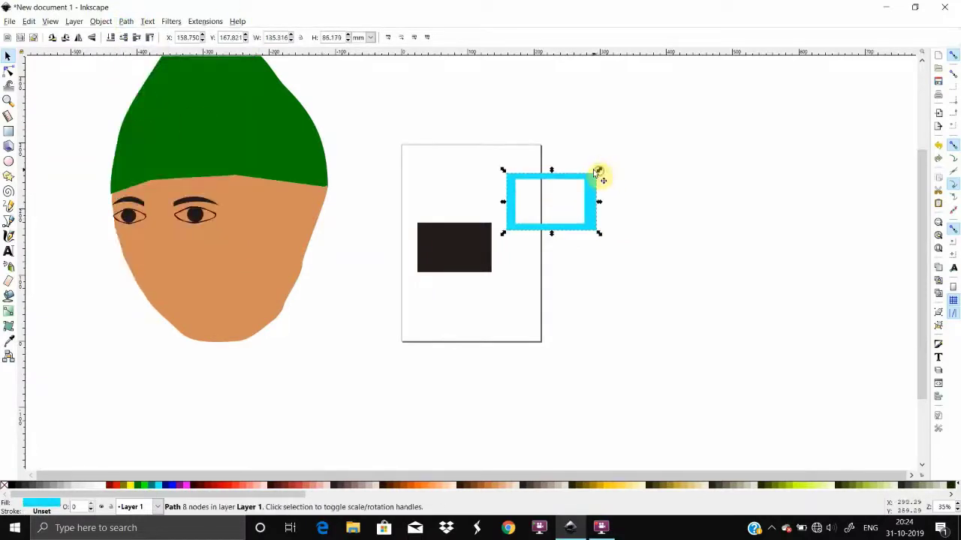
Step: Adjust the frame's hole corners and right-side node with the Node tool
{"action": "left_click", "coordinate": [8, 70]}
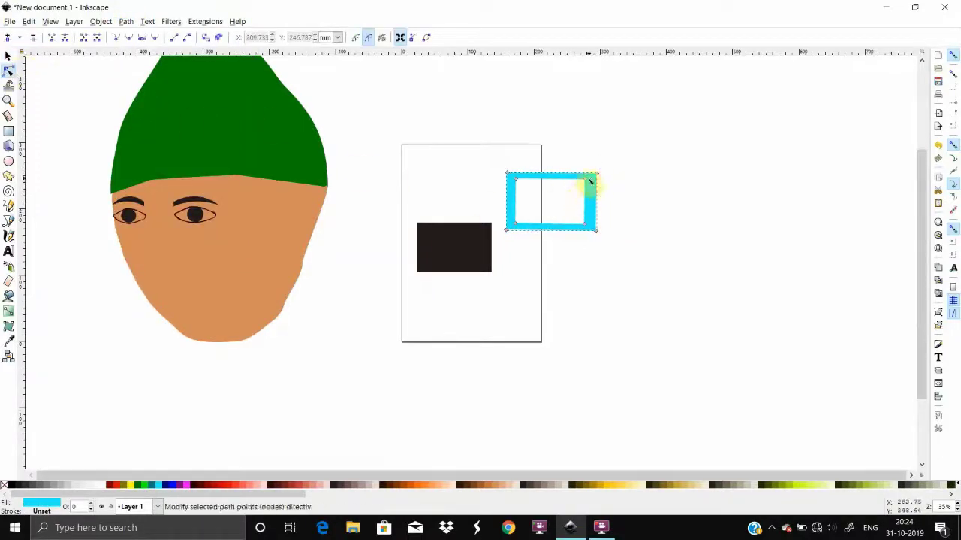
{"action": "left_click_drag", "start_coordinate": [515, 181], "coordinate": [514, 184]}
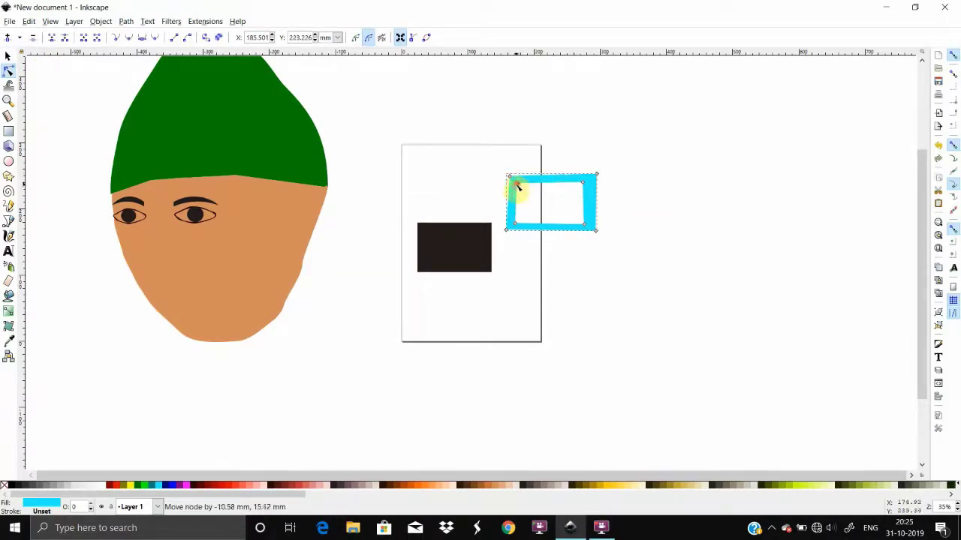
{"action": "left_click", "coordinate": [584, 201]}
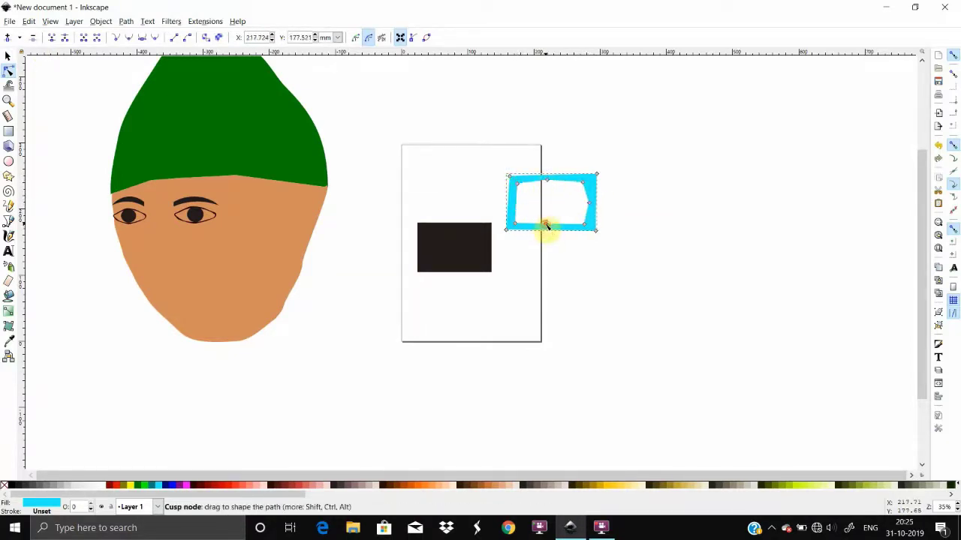
{"action": "left_click_drag", "start_coordinate": [599, 191], "coordinate": [593, 191]}
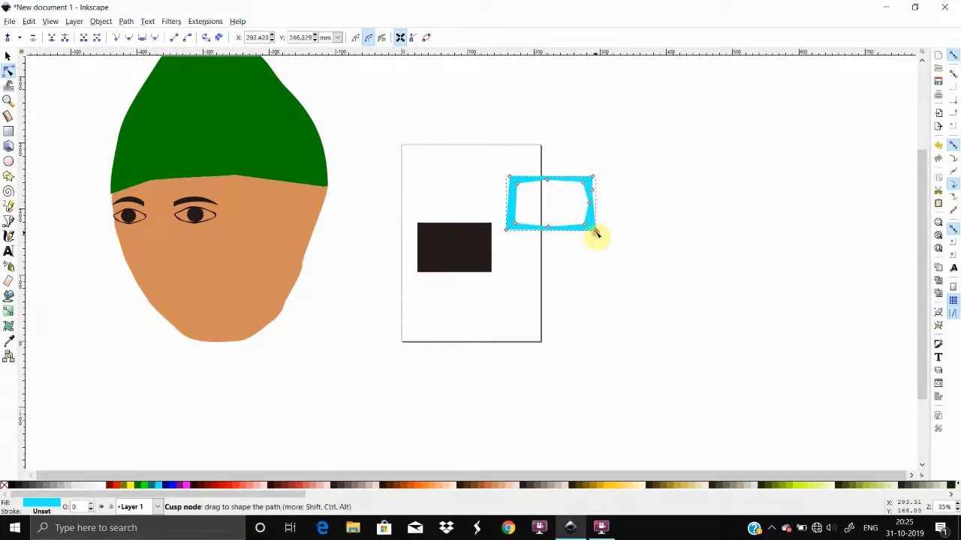
{"action": "left_click", "coordinate": [515, 226]}
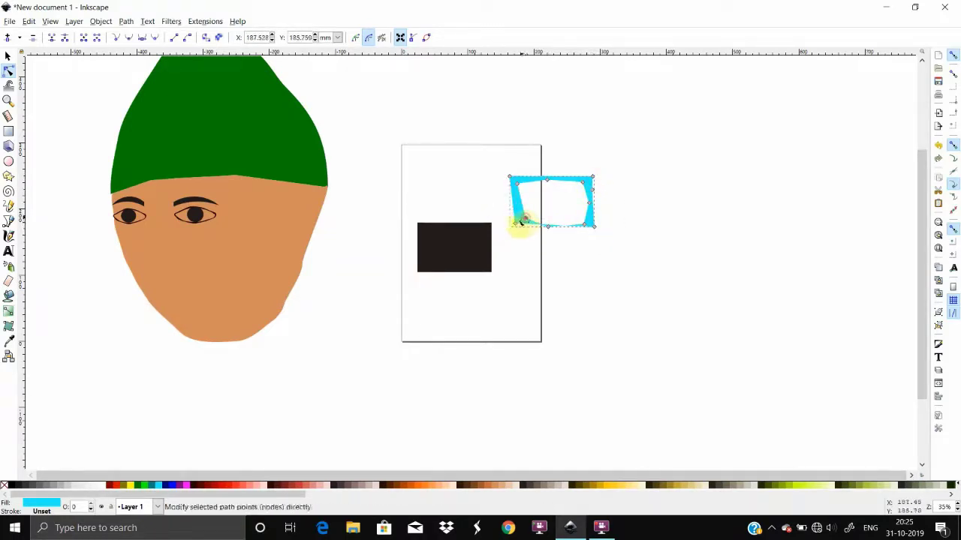
{"action": "left_click", "coordinate": [517, 219]}
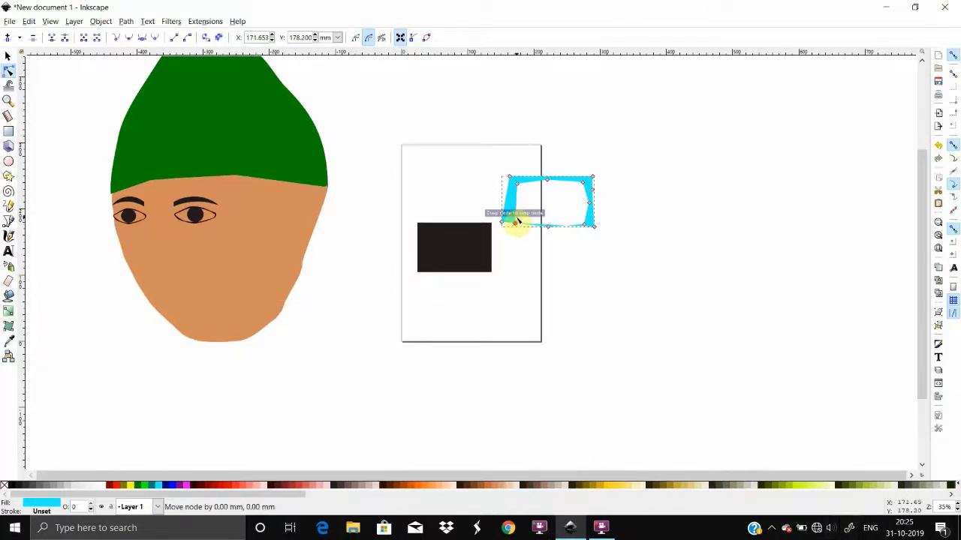
{"action": "left_click_drag", "start_coordinate": [519, 216], "coordinate": [516, 227]}
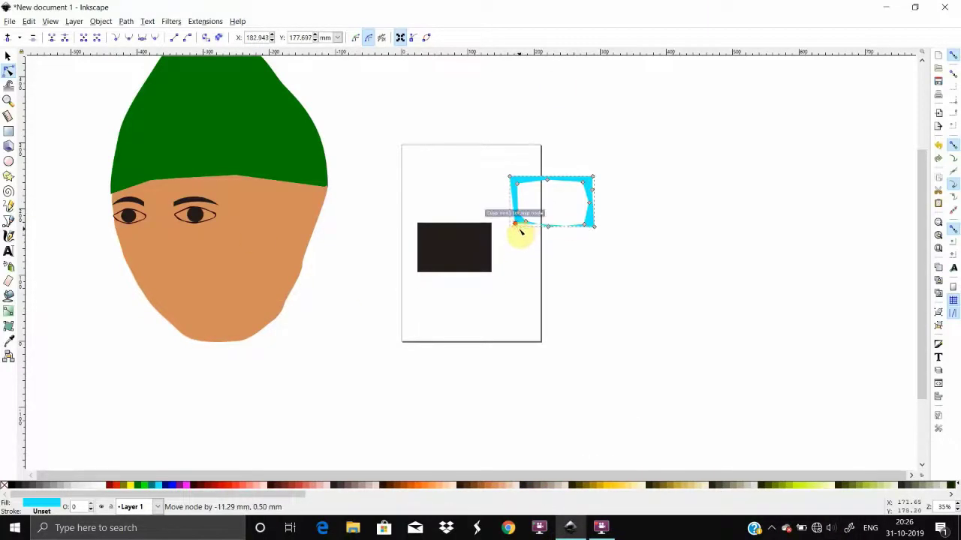
Step: Enlarge the frame, move it up-right, and raise its bottom edge with an added node
{"action": "left_click", "coordinate": [8, 57]}
{"action": "left_click_drag", "start_coordinate": [596, 236], "coordinate": [731, 370]}
{"action": "left_click_drag", "start_coordinate": [716, 225], "coordinate": [731, 150]}
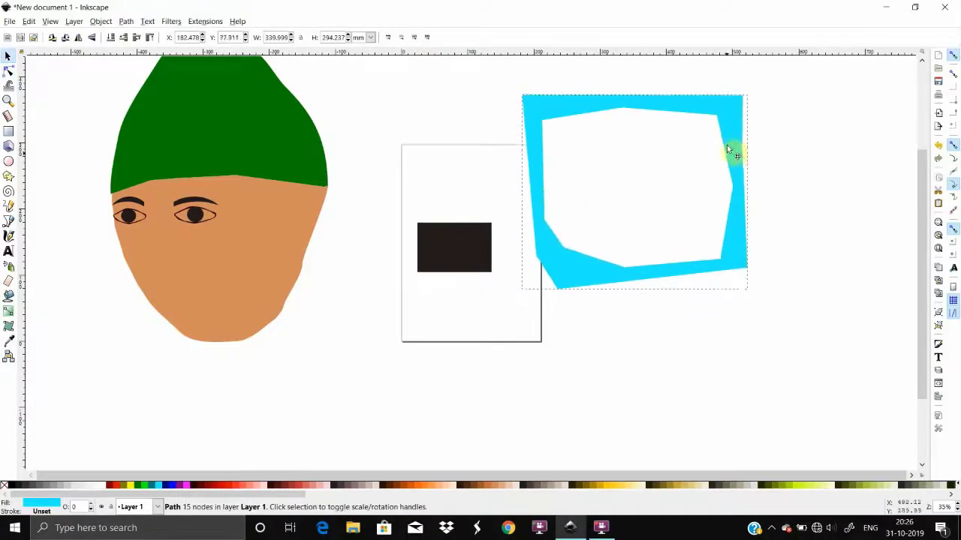
{"action": "left_click", "coordinate": [8, 70]}
{"action": "left_click_drag", "start_coordinate": [559, 283], "coordinate": [560, 270]}
{"action": "double_click", "coordinate": [662, 264]}
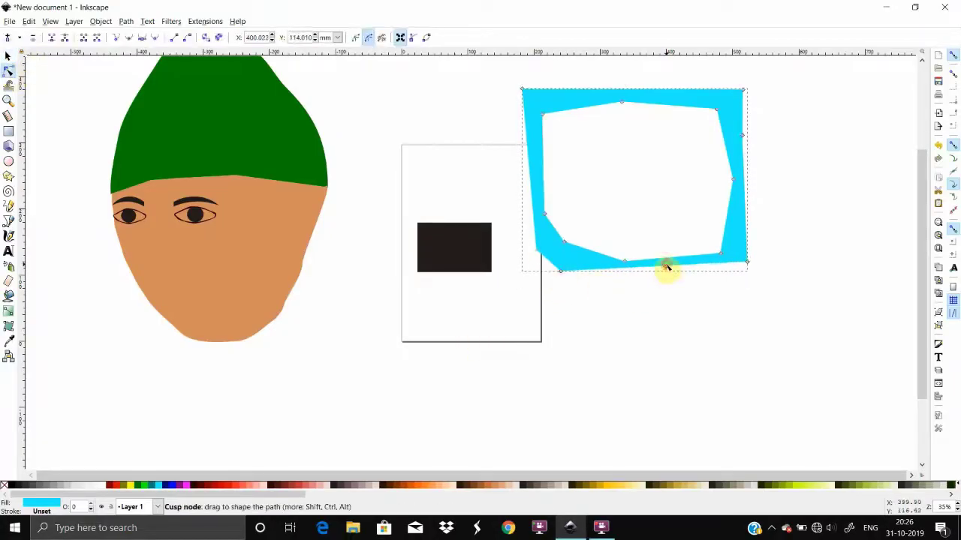
{"action": "left_click", "coordinate": [712, 262]}
Step: Add nodes along the top edge and bend it upward, moving the top-left corner inward
{"action": "left_click_drag", "start_coordinate": [523, 90], "coordinate": [528, 99]}
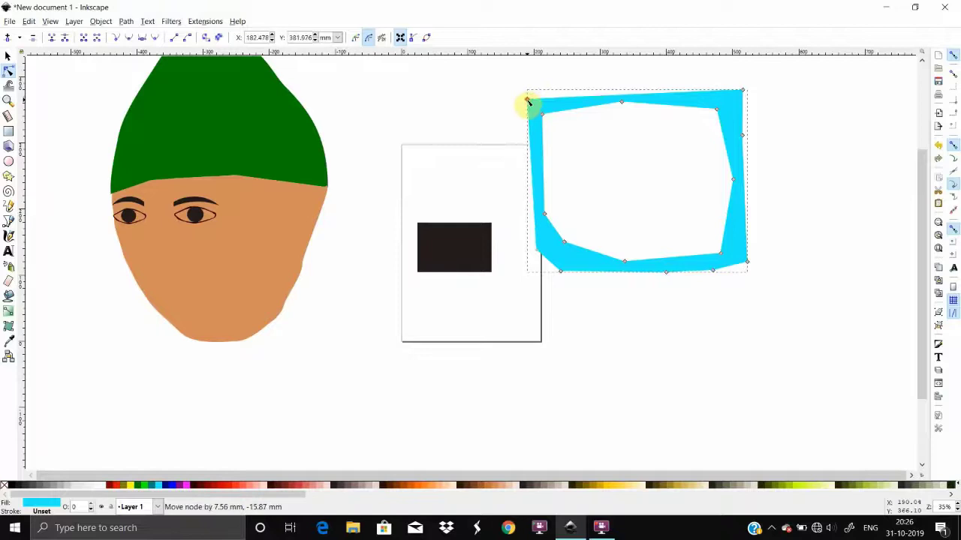
{"action": "double_click", "coordinate": [619, 93]}
{"action": "left_click_drag", "start_coordinate": [618, 93], "coordinate": [620, 87]}
{"action": "double_click", "coordinate": [662, 100]}
{"action": "double_click", "coordinate": [732, 144]}
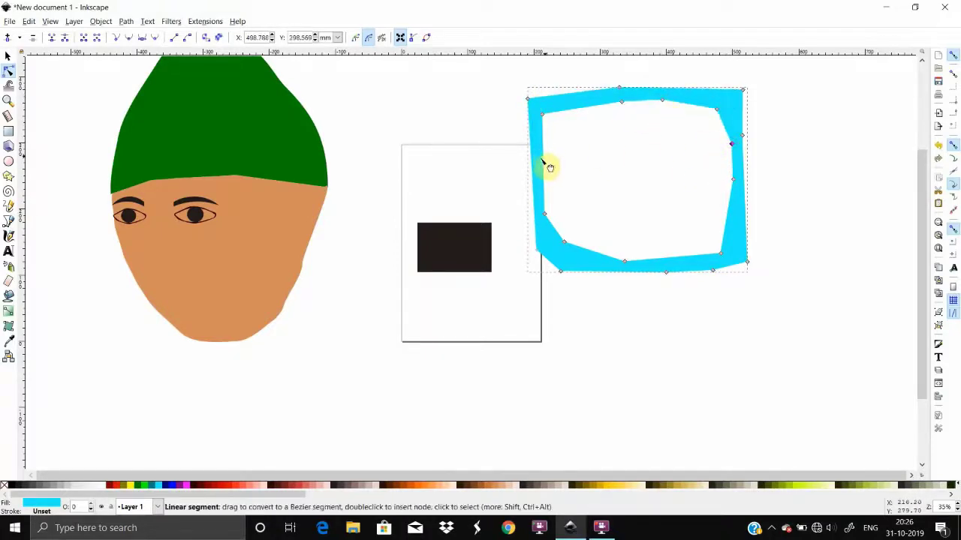
Step: Add and drag nodes to push the left and right edges outward into an irregular outline
{"action": "double_click", "coordinate": [546, 161]}
{"action": "left_click_drag", "start_coordinate": [546, 162], "coordinate": [526, 205]}
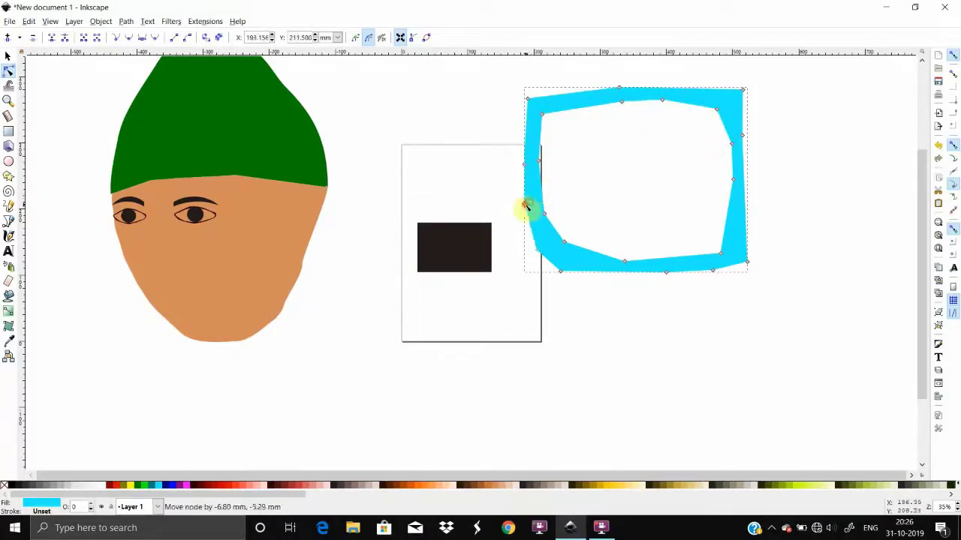
{"action": "double_click", "coordinate": [553, 263]}
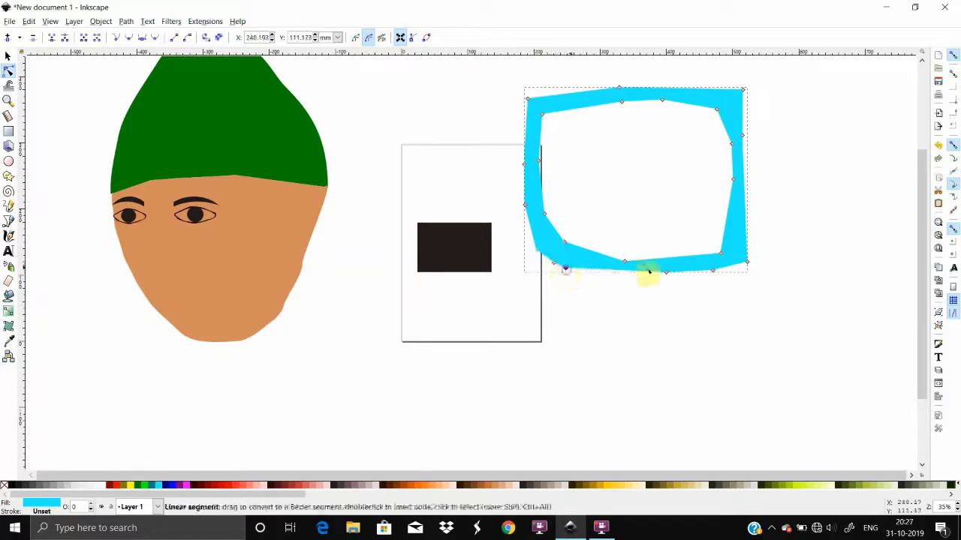
{"action": "left_click", "coordinate": [746, 233]}
{"action": "left_click_drag", "start_coordinate": [745, 233], "coordinate": [750, 229]}
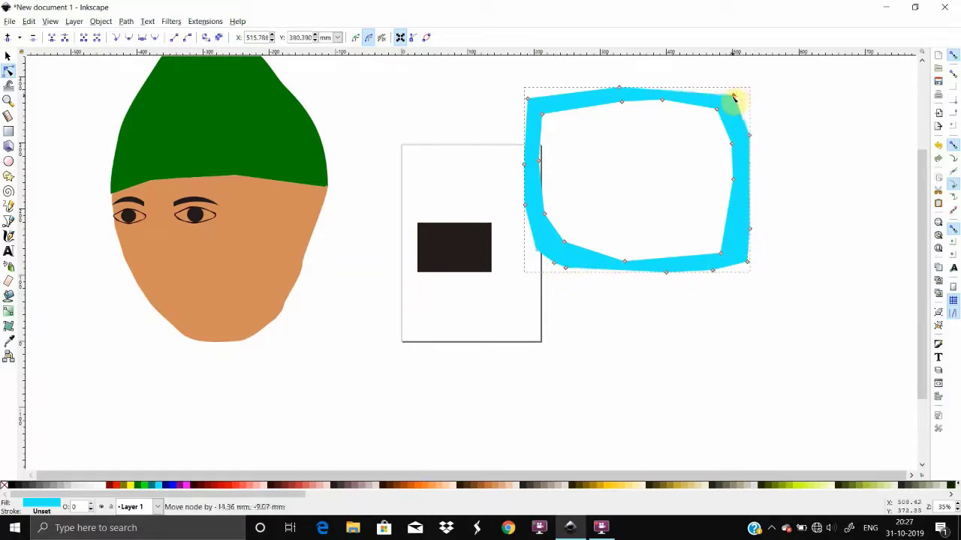
{"action": "left_click_drag", "start_coordinate": [747, 262], "coordinate": [741, 260]}
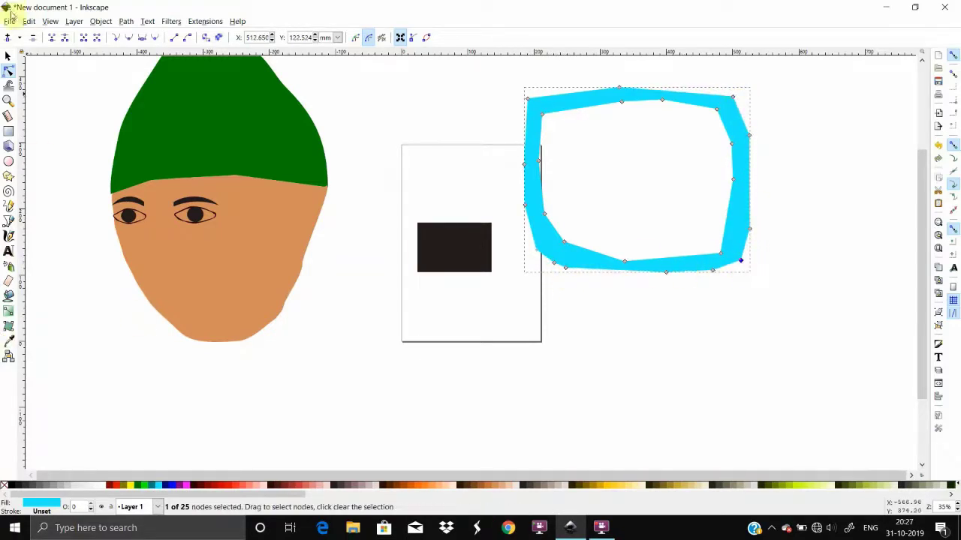
Step: Colour the frame black, delete the leftover dark rectangle, and duplicate the frame
{"action": "key", "text": "s"}
{"action": "left_click", "coordinate": [338, 486]}
{"action": "left_click", "coordinate": [483, 240]}
{"action": "key", "text": "Delete"}
{"action": "left_click", "coordinate": [564, 98]}
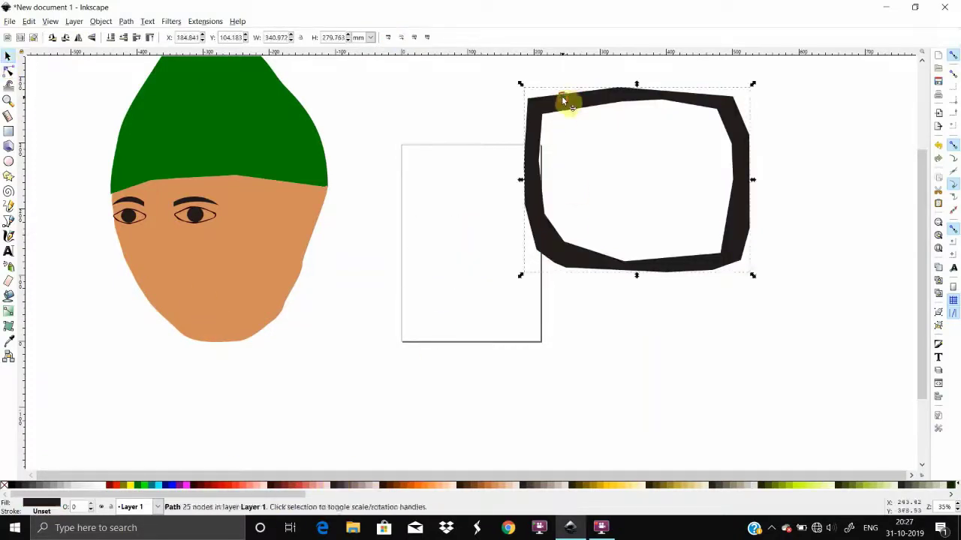
{"action": "right_click", "coordinate": [718, 218]}
{"action": "left_click", "coordinate": [773, 257]}
Step: Shrink the duplicate frame to eye size and set it aside beside the page
{"action": "left_click_drag", "start_coordinate": [734, 134], "coordinate": [370, 224]}
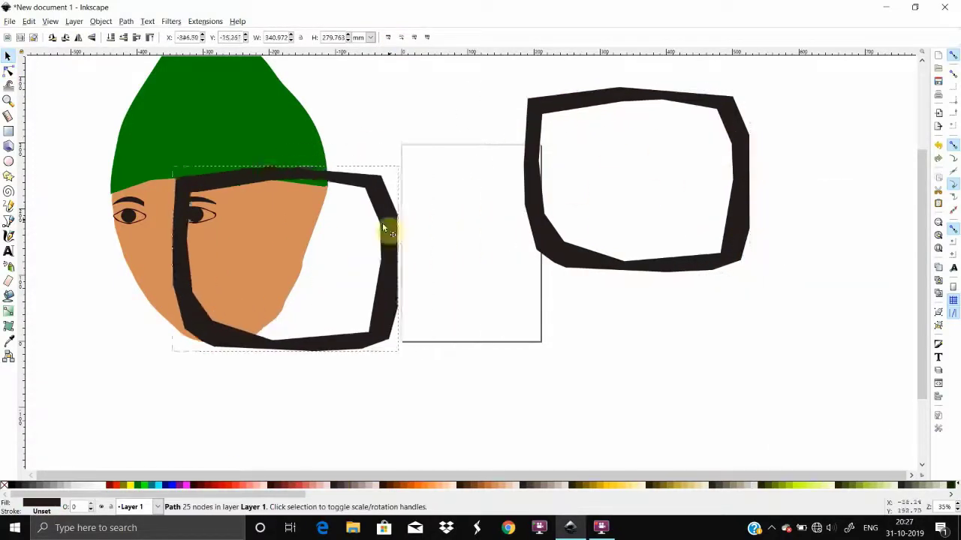
{"action": "left_click_drag", "start_coordinate": [379, 351], "coordinate": [193, 206]}
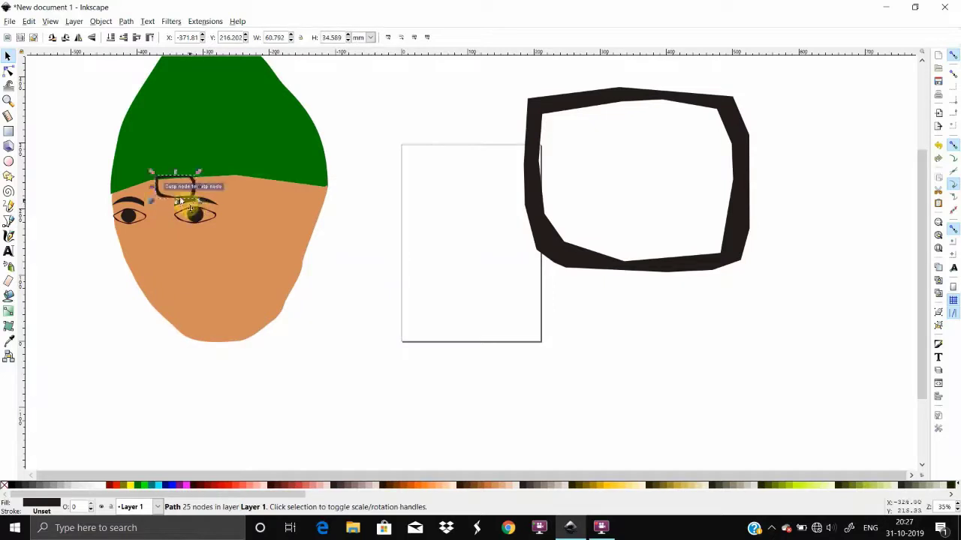
{"action": "left_click", "coordinate": [178, 194]}
{"action": "left_click", "coordinate": [179, 187]}
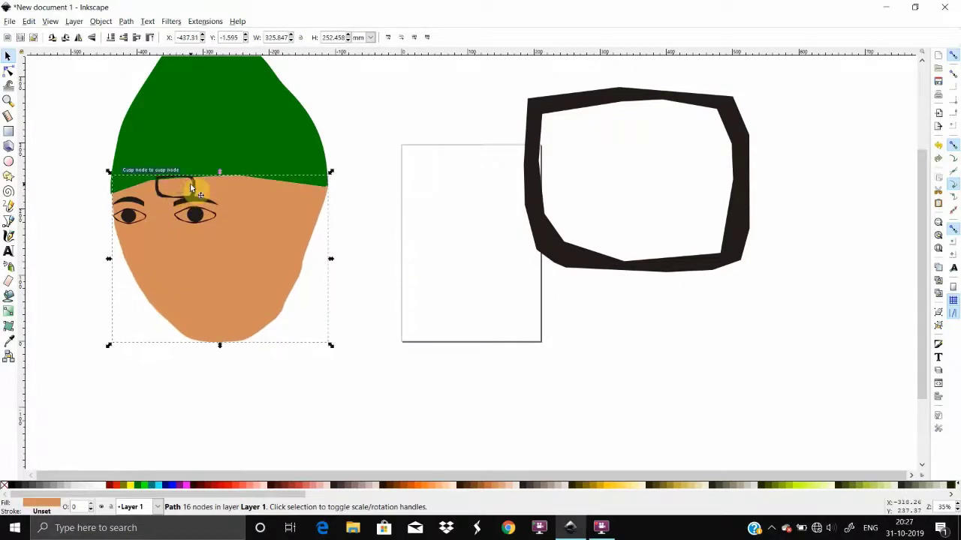
{"action": "left_click", "coordinate": [192, 191]}
{"action": "left_click", "coordinate": [173, 186]}
{"action": "left_click", "coordinate": [178, 183]}
{"action": "left_click_drag", "start_coordinate": [178, 183], "coordinate": [522, 246]}
Step: Select all eight face pieces and group them with Object > Group
{"action": "scroll", "coordinate": [373, 230], "scroll_direction": "up", "scroll_amount": 1}
{"action": "left_click_drag", "start_coordinate": [83, 59], "coordinate": [340, 292]}
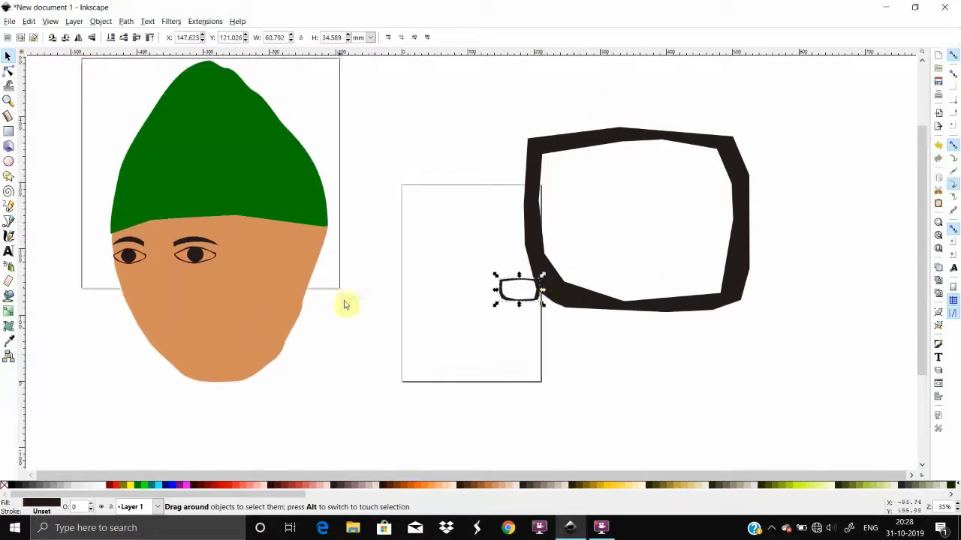
{"action": "left_click", "coordinate": [148, 21]}
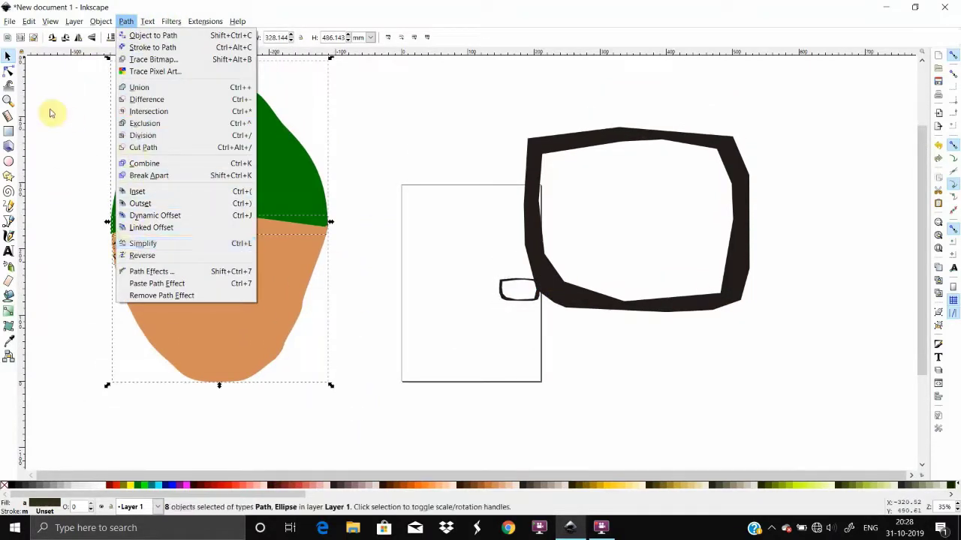
{"action": "left_click", "coordinate": [49, 110]}
{"action": "left_click", "coordinate": [50, 21]}
{"action": "left_click", "coordinate": [101, 21]}
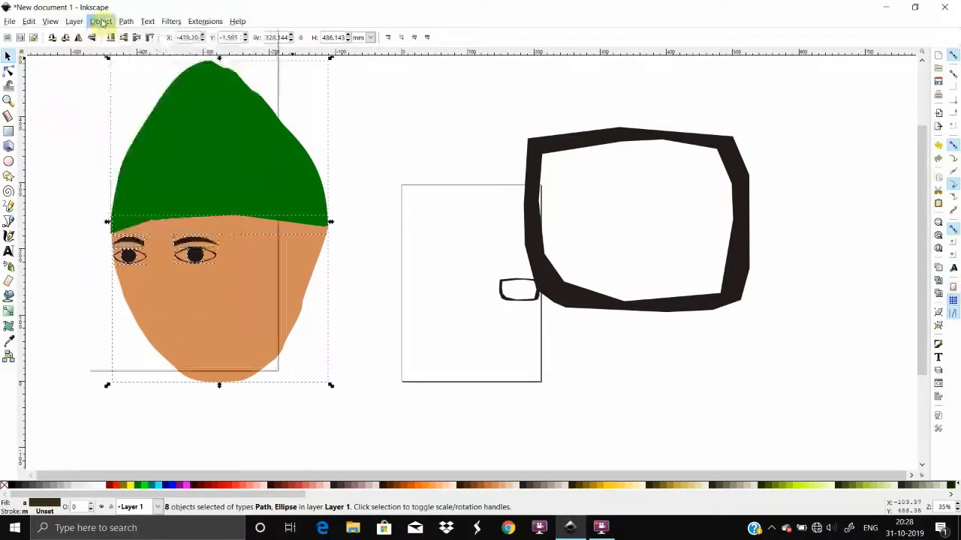
{"action": "left_click", "coordinate": [120, 107]}
Step: Place the small frame over the right eye, undoing an accidental move
{"action": "left_click", "coordinate": [517, 289]}
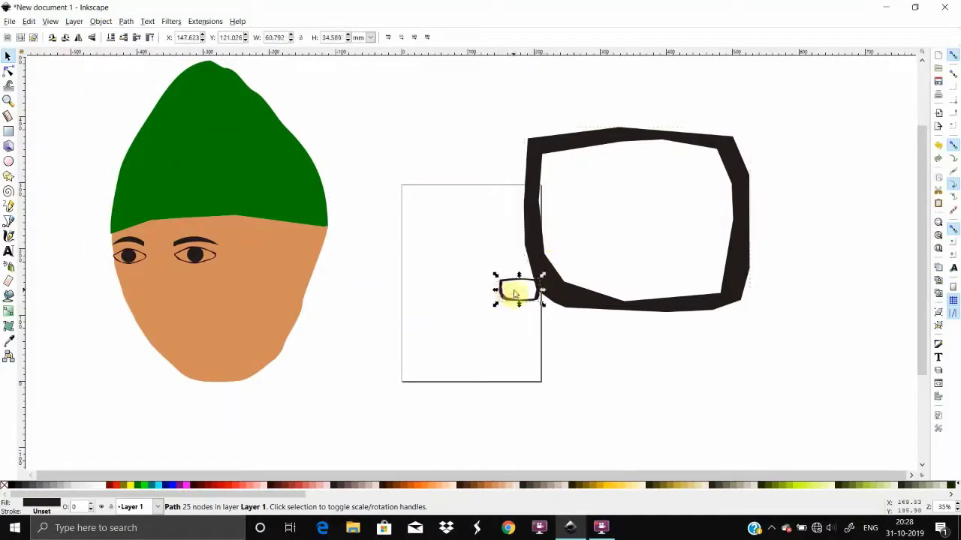
{"action": "mouse_move", "coordinate": [508, 290]}
{"action": "left_mouse_down"}
{"action": "mouse_move", "coordinate": [170, 253]}
{"action": "mouse_move", "coordinate": [229, 271]}
{"action": "left_mouse_up"}
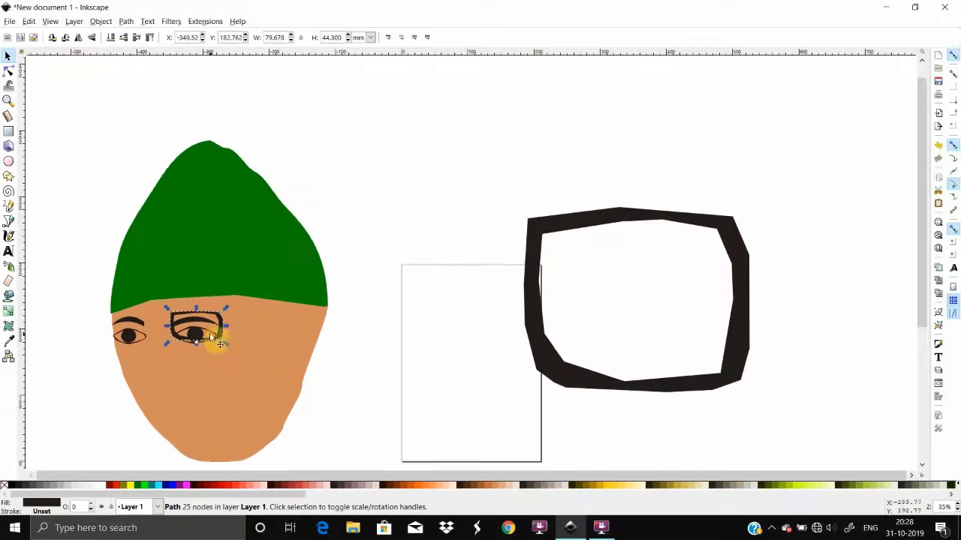
{"action": "double_click", "coordinate": [187, 218]}
{"action": "left_click", "coordinate": [189, 184]}
{"action": "left_click", "coordinate": [188, 240]}
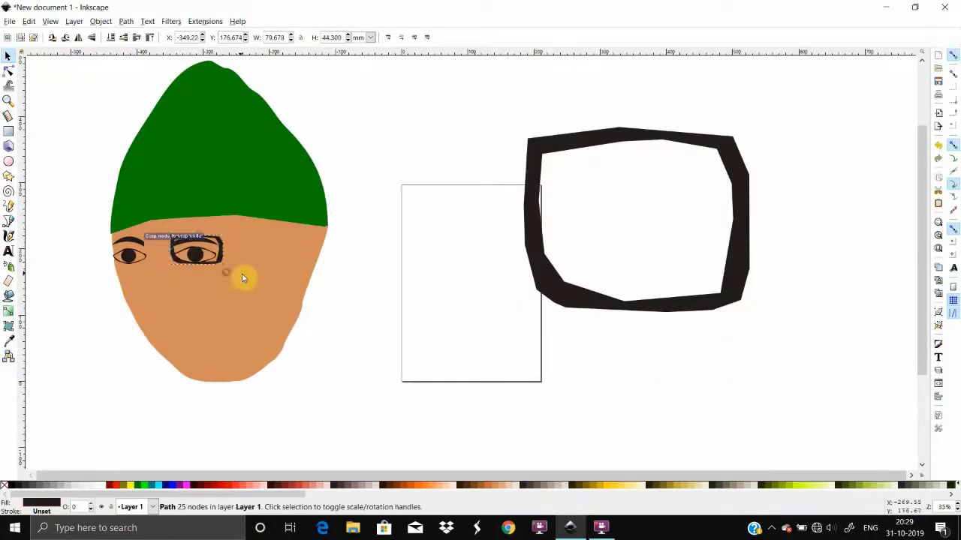
{"action": "left_click_drag", "start_coordinate": [195, 252], "coordinate": [427, 161]}
{"action": "left_click", "coordinate": [202, 247]}
{"action": "key", "text": "ctrl+z"}
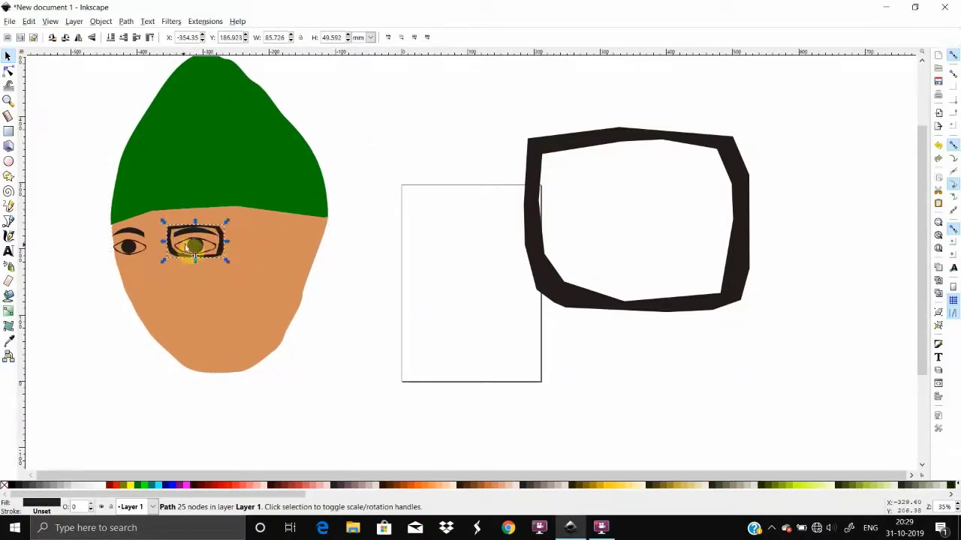
Step: Shrink the large black frame to eye size and place it around the left eye
{"action": "left_click", "coordinate": [386, 273]}
{"action": "left_click", "coordinate": [547, 240]}
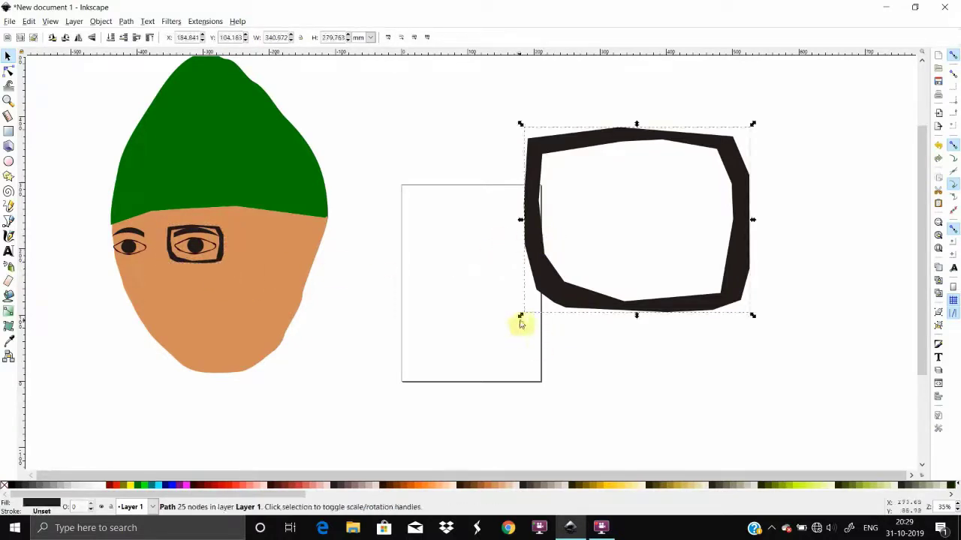
{"action": "left_click_drag", "start_coordinate": [520, 315], "coordinate": [697, 162]}
{"action": "mouse_move", "coordinate": [751, 148]}
{"action": "left_mouse_down"}
{"action": "mouse_move", "coordinate": [151, 248]}
{"action": "mouse_move", "coordinate": [158, 257]}
{"action": "mouse_move", "coordinate": [131, 269]}
{"action": "mouse_move", "coordinate": [103, 250]}
{"action": "left_mouse_up"}
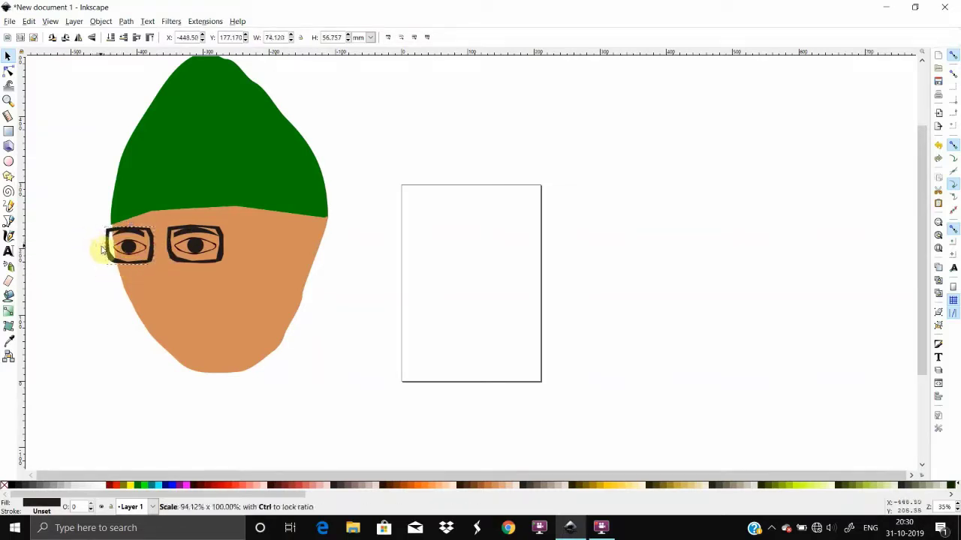
{"action": "key", "text": "Escape"}
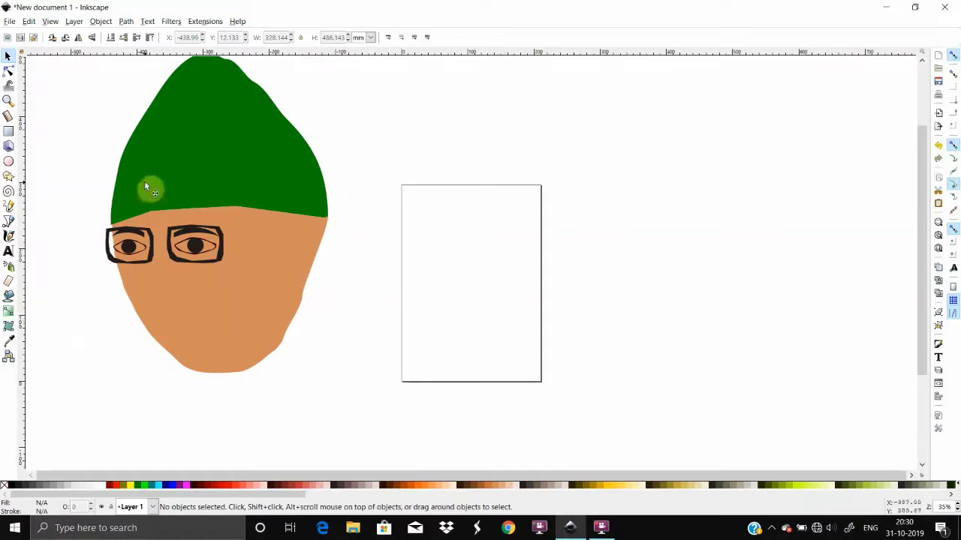
Step: Draw an orange ellipse above the page and flatten it with the Node tool
{"action": "left_click", "coordinate": [8, 161]}
{"action": "left_click_drag", "start_coordinate": [384, 140], "coordinate": [480, 172]}
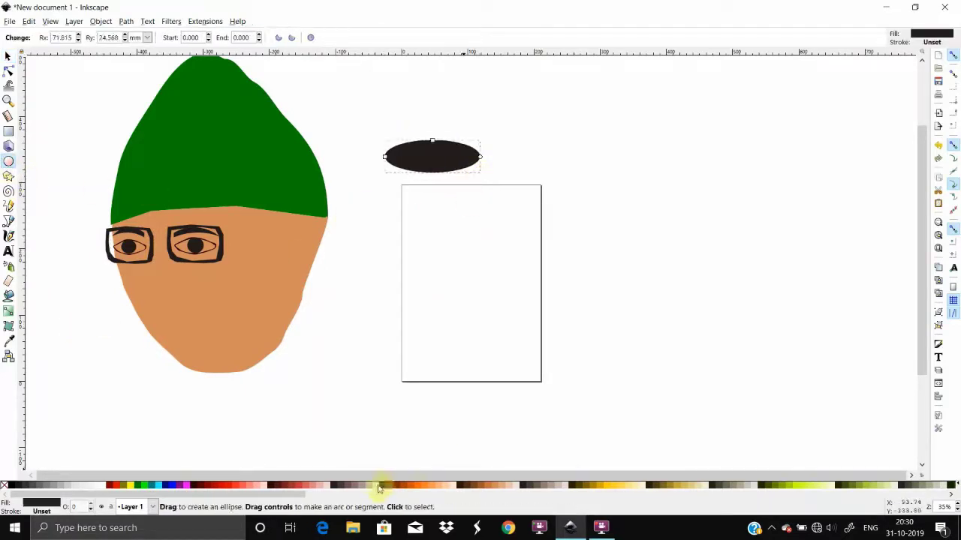
{"action": "left_click", "coordinate": [411, 488]}
{"action": "key", "text": "n"}
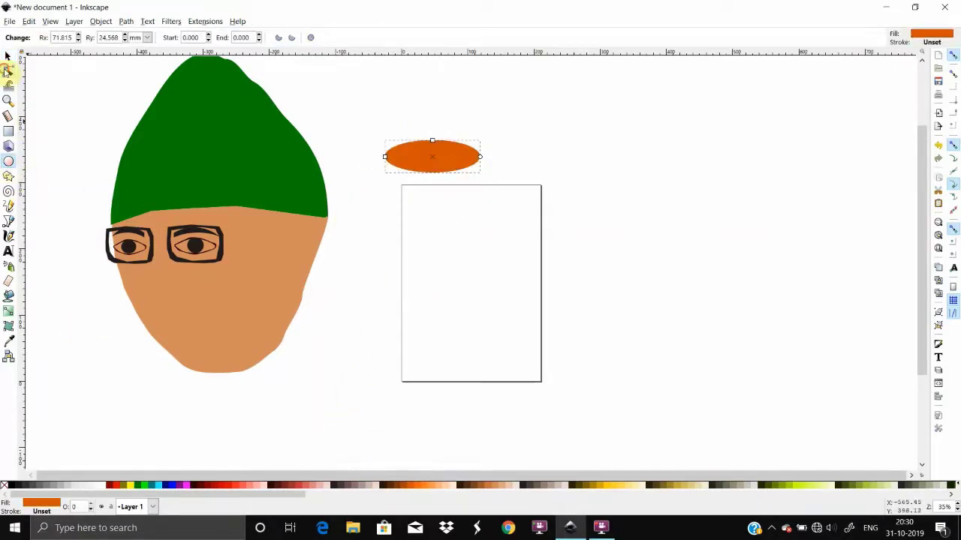
{"action": "left_click_drag", "start_coordinate": [437, 145], "coordinate": [432, 154]}
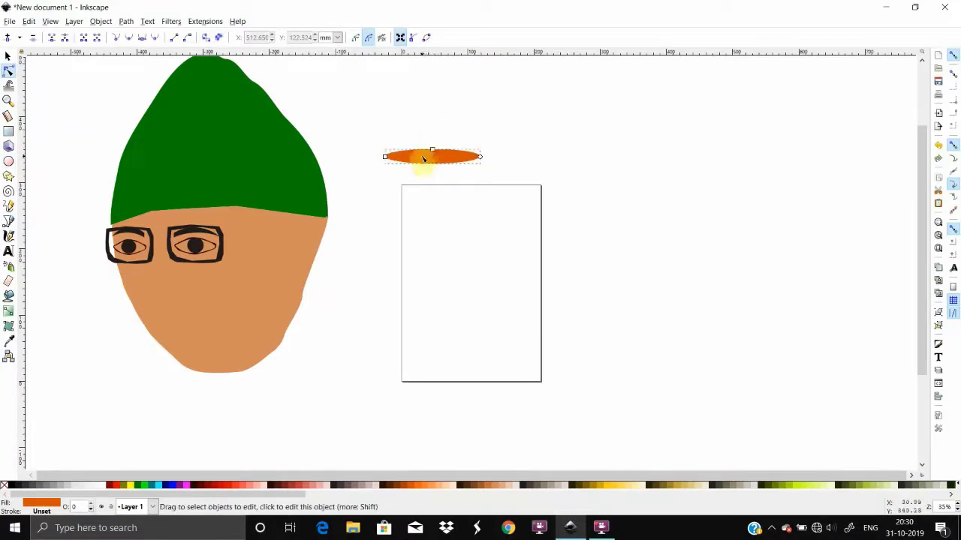
Step: Draw a second ellipse overlapping it and apply Path > Difference to leave an arc
{"action": "key", "text": "e"}
{"action": "left_click_drag", "start_coordinate": [376, 171], "coordinate": [476, 211]}
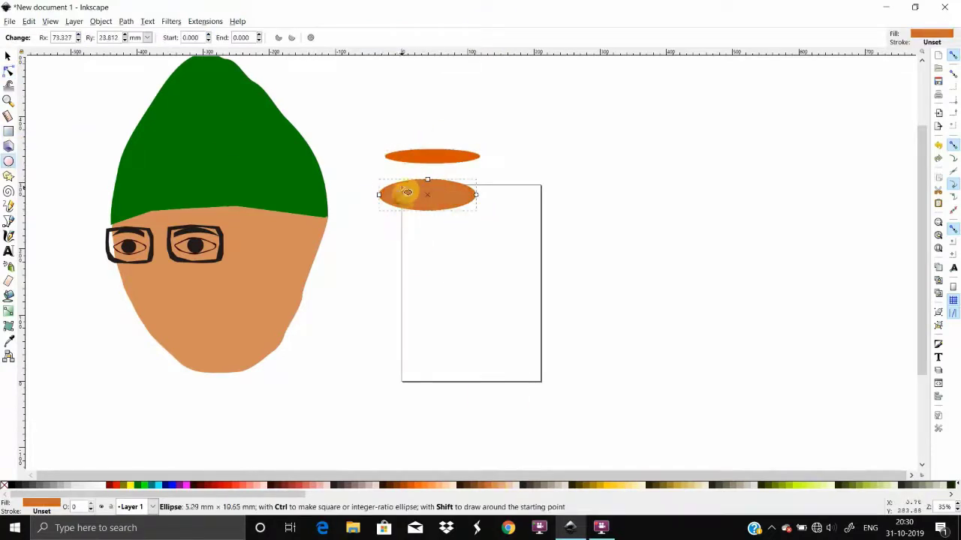
{"action": "key", "text": "s"}
{"action": "left_click_drag", "start_coordinate": [428, 204], "coordinate": [432, 178]}
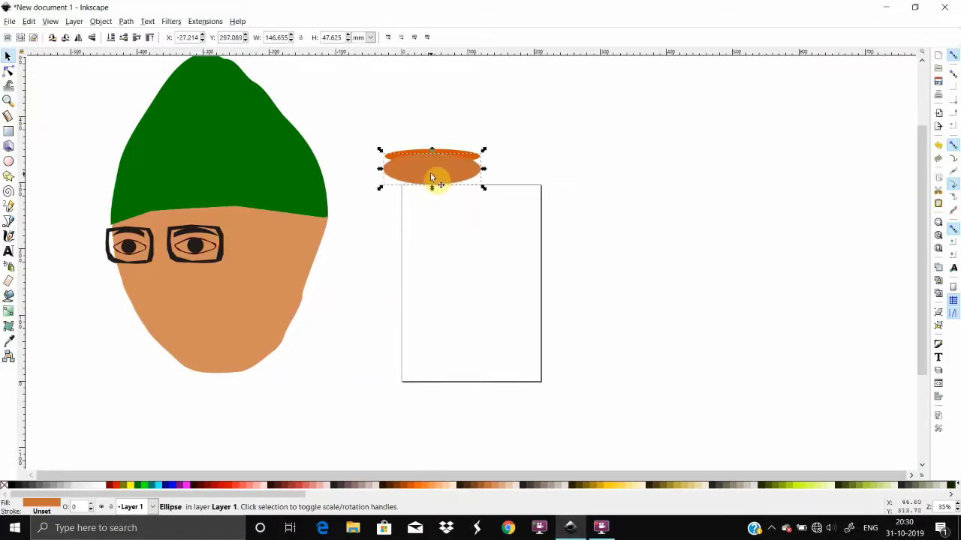
{"action": "left_click", "coordinate": [126, 21]}
{"action": "left_click", "coordinate": [146, 100]}
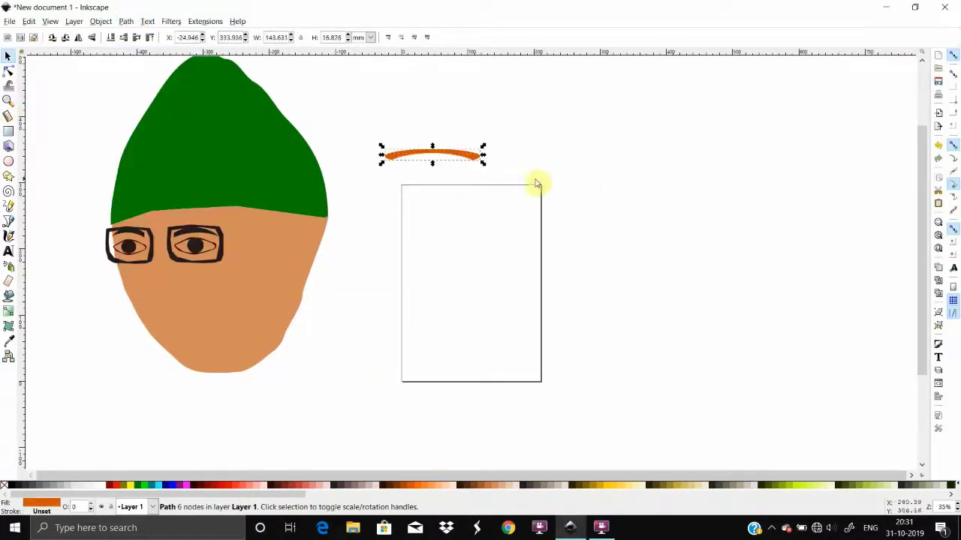
Step: Reshape the arc into pointed lips and fit them, narrower, onto the lower face
{"action": "double_click", "coordinate": [433, 158]}
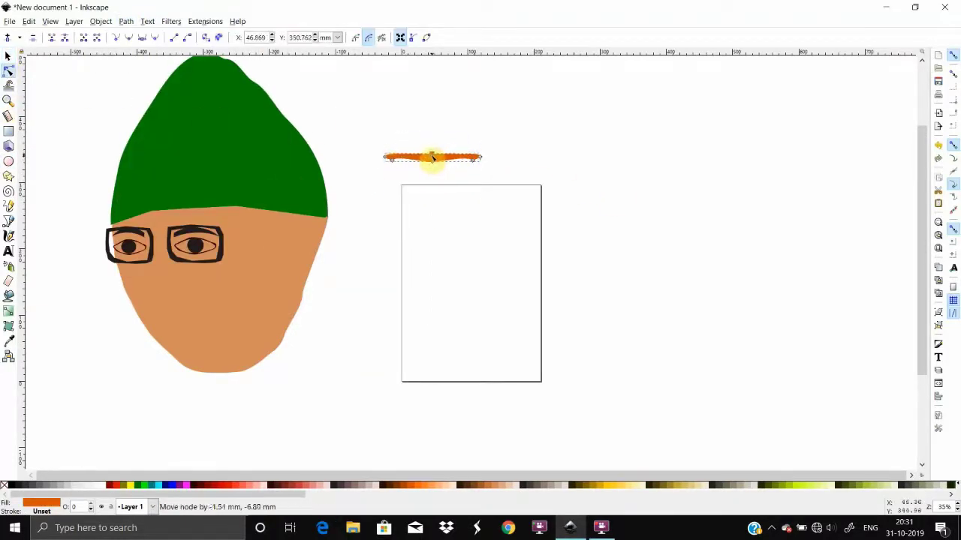
{"action": "left_click_drag", "start_coordinate": [386, 157], "coordinate": [401, 157]}
{"action": "mouse_move", "coordinate": [459, 160]}
{"action": "left_mouse_down"}
{"action": "mouse_move", "coordinate": [409, 155]}
{"action": "mouse_move", "coordinate": [431, 171]}
{"action": "mouse_move", "coordinate": [172, 314]}
{"action": "left_mouse_up"}
{"action": "left_click", "coordinate": [8, 56]}
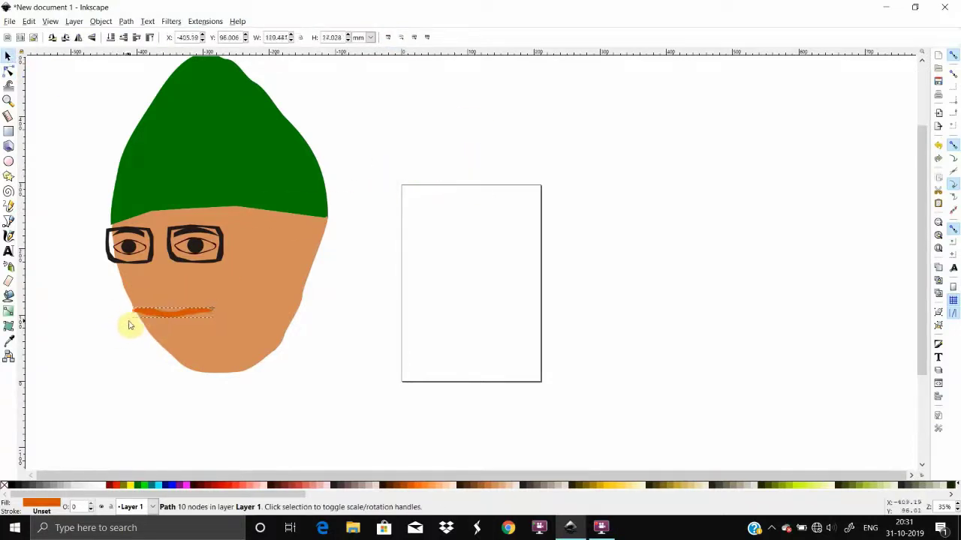
{"action": "left_click_drag", "start_coordinate": [123, 333], "coordinate": [135, 325]}
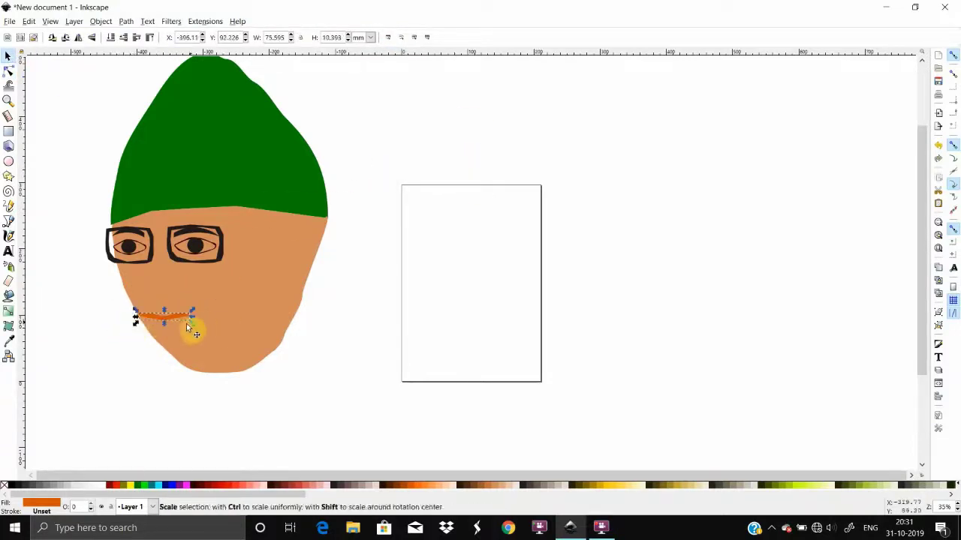
{"action": "left_click_drag", "start_coordinate": [193, 328], "coordinate": [161, 326]}
{"action": "left_click", "coordinate": [92, 369]}
{"action": "left_click", "coordinate": [9, 161]}
Step: Draw an orange ellipse and a yellow ellipse, then size and position the yellow one over the orange
{"action": "left_click_drag", "start_coordinate": [440, 123], "coordinate": [390, 191]}
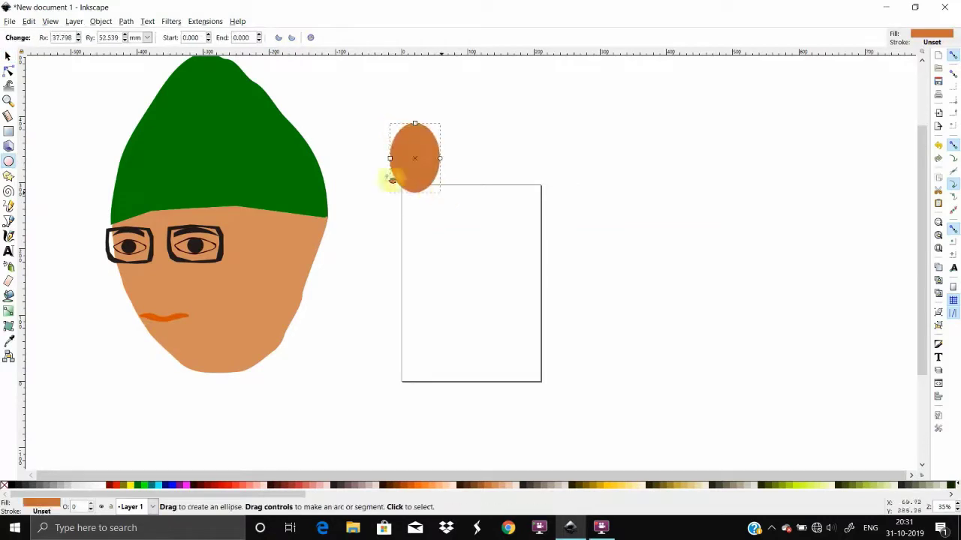
{"action": "left_click_drag", "start_coordinate": [488, 189], "coordinate": [607, 279]}
{"action": "left_click", "coordinate": [537, 485]}
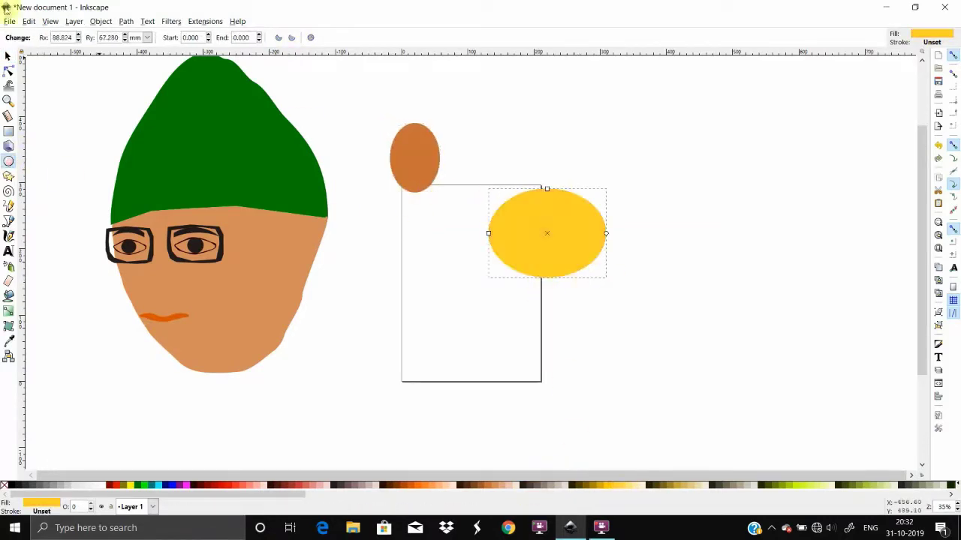
{"action": "left_click", "coordinate": [7, 56]}
{"action": "mouse_move", "coordinate": [548, 279]}
{"action": "left_mouse_down"}
{"action": "mouse_move", "coordinate": [547, 337]}
{"action": "mouse_move", "coordinate": [457, 138]}
{"action": "left_mouse_up"}
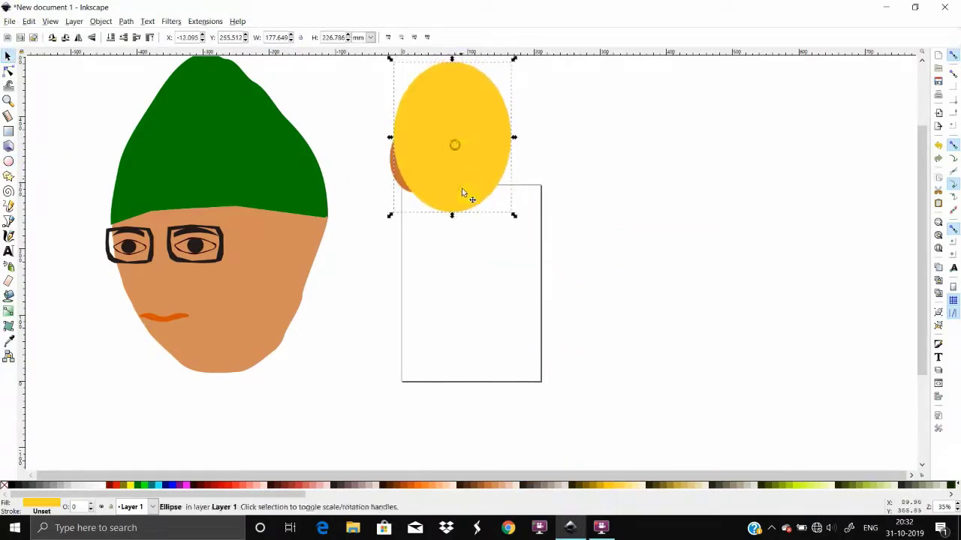
{"action": "left_click_drag", "start_coordinate": [451, 215], "coordinate": [451, 191]}
{"action": "left_click_drag", "start_coordinate": [389, 137], "coordinate": [407, 137]}
{"action": "left_click_drag", "start_coordinate": [475, 142], "coordinate": [446, 151]}
Step: Subtract the yellow ellipse with Path > Difference to leave an orange crescent, and narrow it
{"action": "left_click_drag", "start_coordinate": [360, 60], "coordinate": [521, 226]}
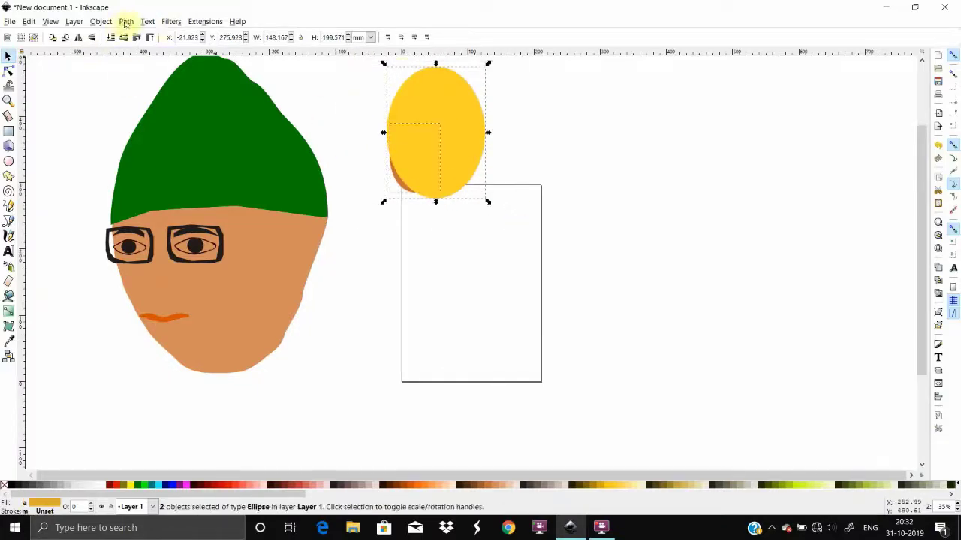
{"action": "left_click", "coordinate": [127, 21]}
{"action": "left_click", "coordinate": [269, 153]}
{"action": "left_click", "coordinate": [410, 183]}
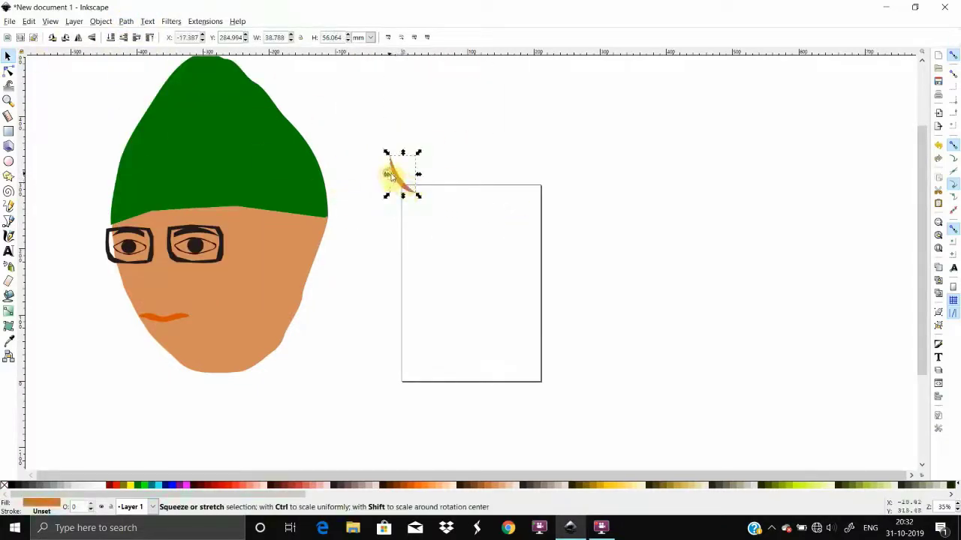
{"action": "left_click_drag", "start_coordinate": [387, 174], "coordinate": [413, 177]}
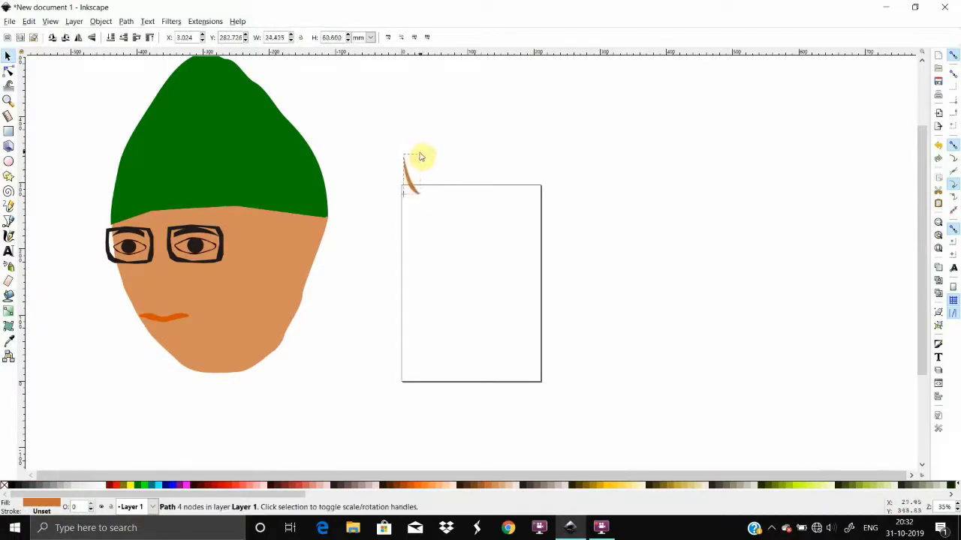
{"action": "left_click", "coordinate": [412, 178]}
{"action": "left_click", "coordinate": [414, 166]}
Step: Reshape the crescent's lower node into a curve and move it onto the face
{"action": "double_click", "coordinate": [410, 176]}
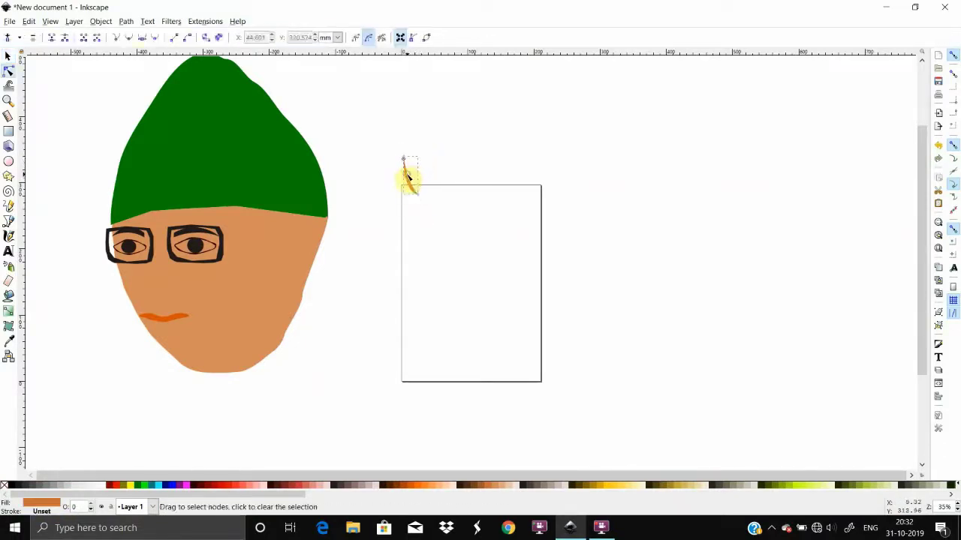
{"action": "key", "text": "s"}
{"action": "key", "text": "Escape"}
{"action": "double_click", "coordinate": [409, 182]}
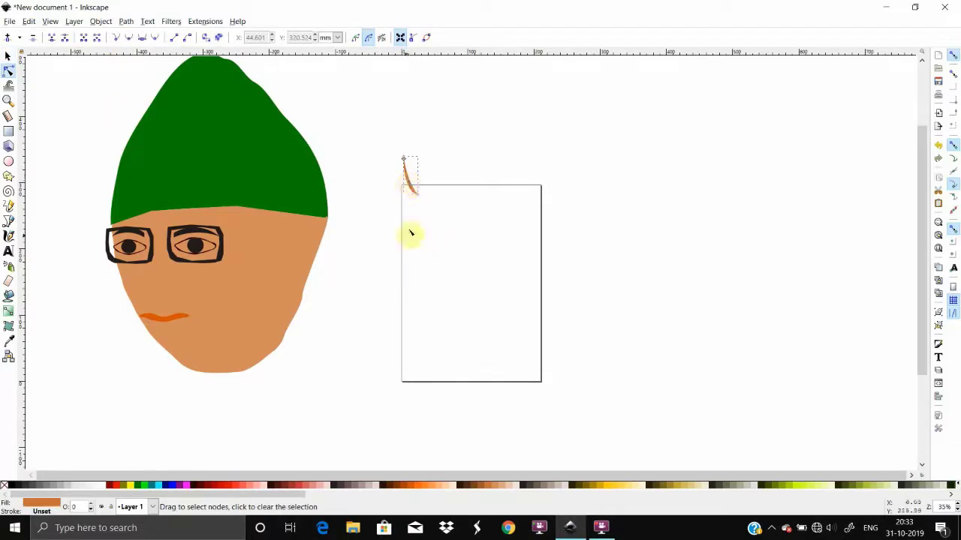
{"action": "left_click", "coordinate": [409, 190]}
{"action": "left_click_drag", "start_coordinate": [406, 194], "coordinate": [412, 189]}
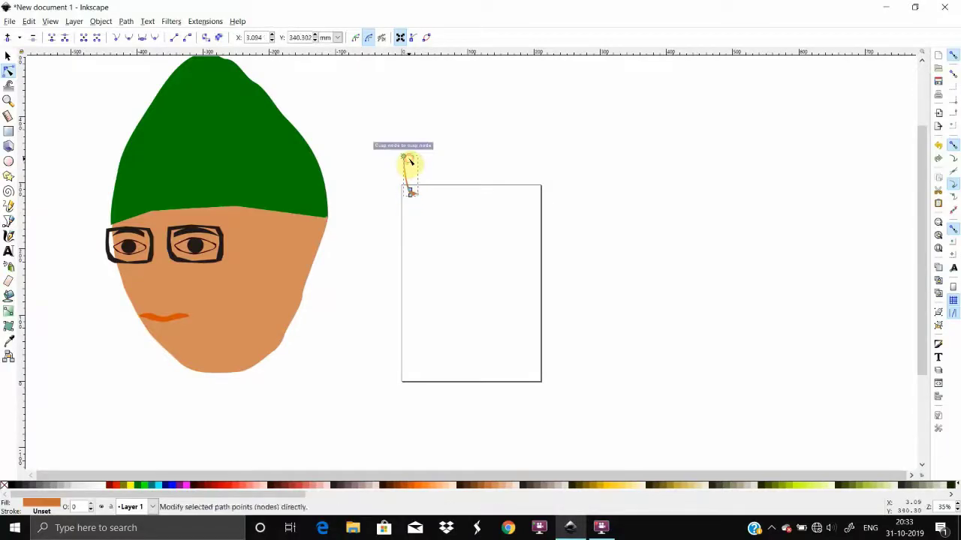
{"action": "key", "text": "s"}
{"action": "mouse_move", "coordinate": [406, 176]}
{"action": "left_mouse_down"}
{"action": "mouse_move", "coordinate": [157, 277]}
{"action": "mouse_move", "coordinate": [143, 310]}
{"action": "left_mouse_up"}
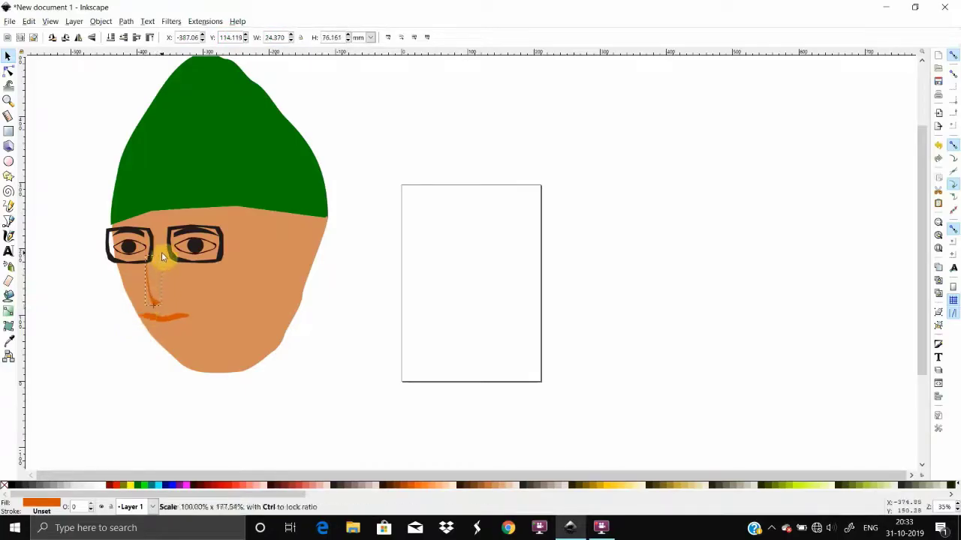
Step: Stretch the nose up to the glasses, nudge the face group up, and pull the nose out left
{"action": "mouse_move", "coordinate": [161, 257]}
{"action": "left_mouse_down"}
{"action": "mouse_move", "coordinate": [144, 245]}
{"action": "mouse_move", "coordinate": [153, 276]}
{"action": "left_mouse_up"}
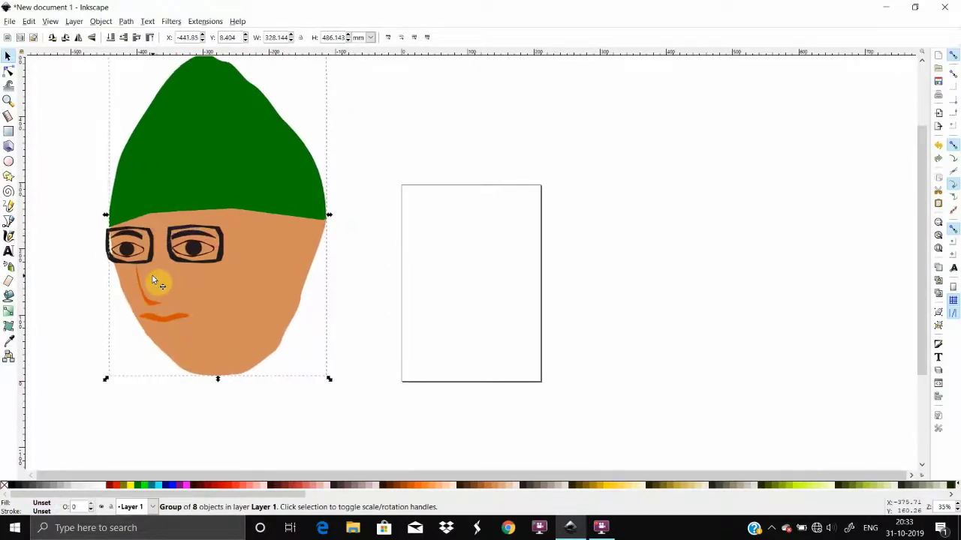
{"action": "key", "text": "Up"}
{"action": "key", "text": "Up"}
{"action": "key", "text": "Up"}
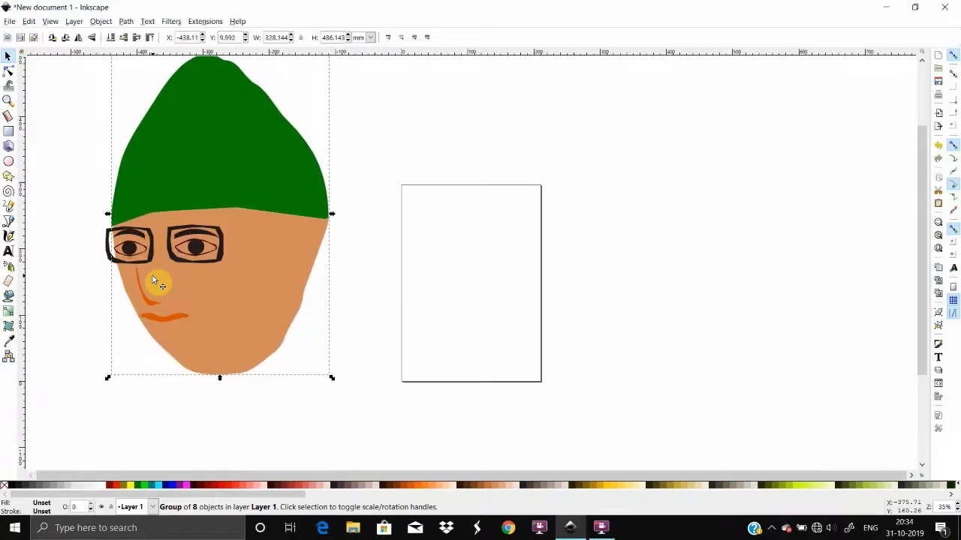
{"action": "key", "text": "Up"}
{"action": "key", "text": "Up"}
{"action": "key", "text": "Up"}
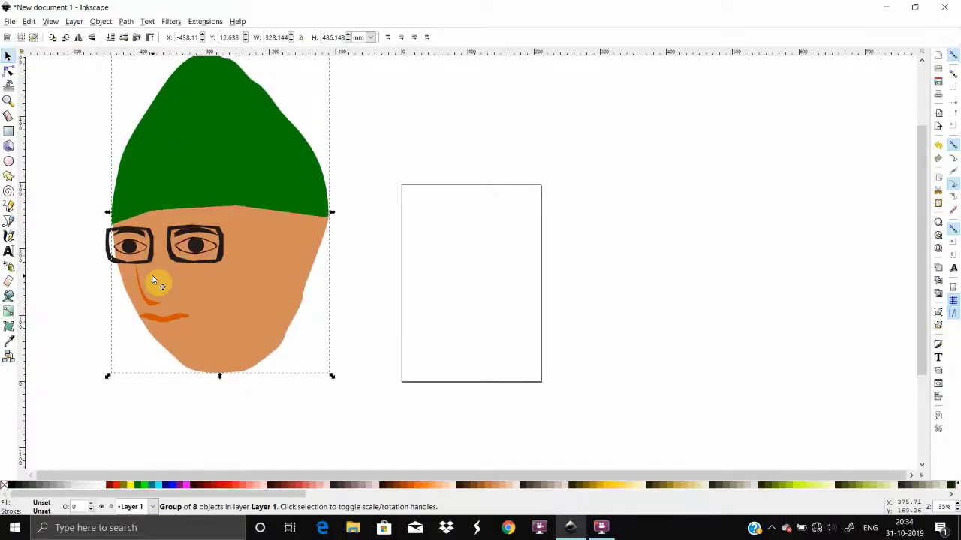
{"action": "double_click", "coordinate": [139, 301]}
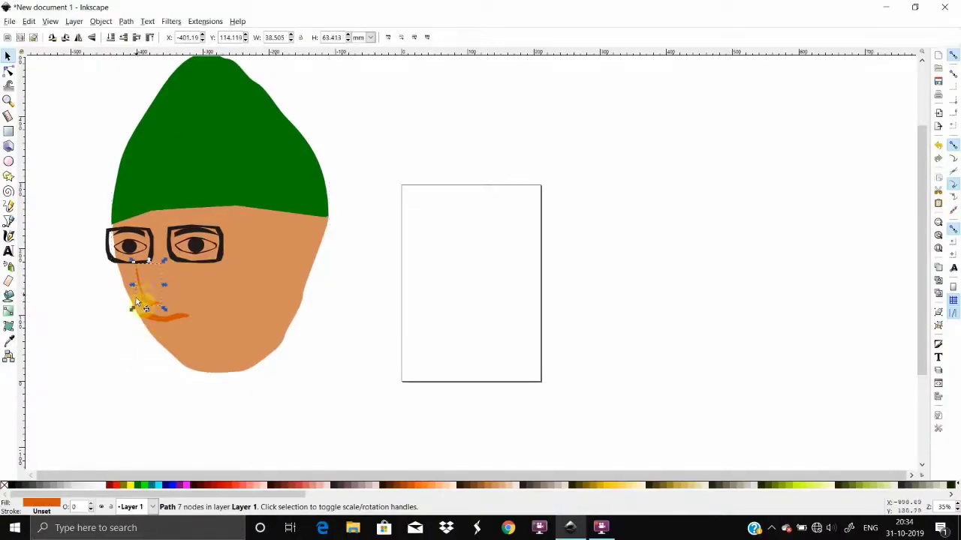
{"action": "mouse_move", "coordinate": [142, 300]}
{"action": "left_mouse_down"}
{"action": "mouse_move", "coordinate": [65, 137]}
{"action": "mouse_move", "coordinate": [74, 141]}
{"action": "mouse_move", "coordinate": [100, 116]}
{"action": "left_mouse_up"}
{"action": "left_click", "coordinate": [8, 57]}
Step: Reshape the orange band's nodes into a long tapering stroke and move it onto the page
{"action": "key", "text": "ctrl+z"}
{"action": "left_click", "coordinate": [8, 70]}
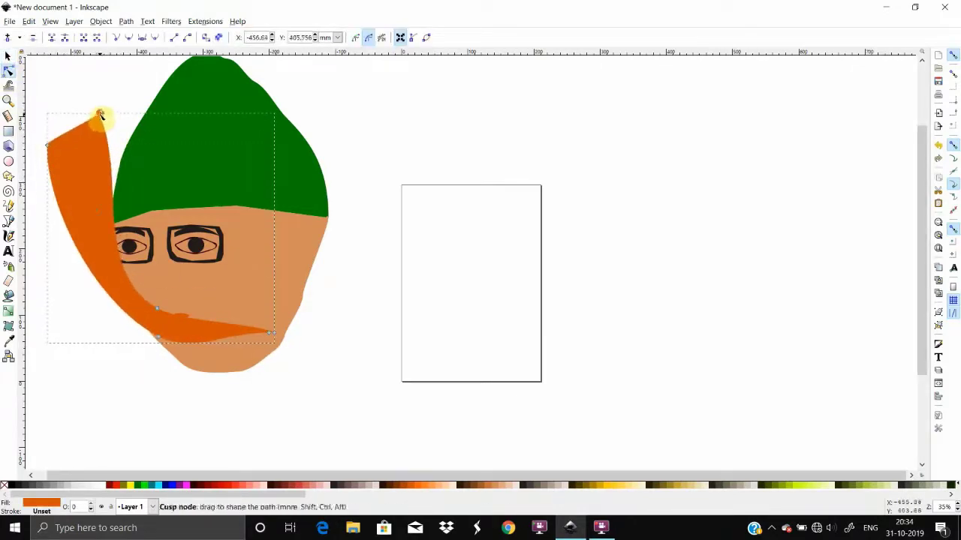
{"action": "left_click_drag", "start_coordinate": [48, 146], "coordinate": [93, 117]}
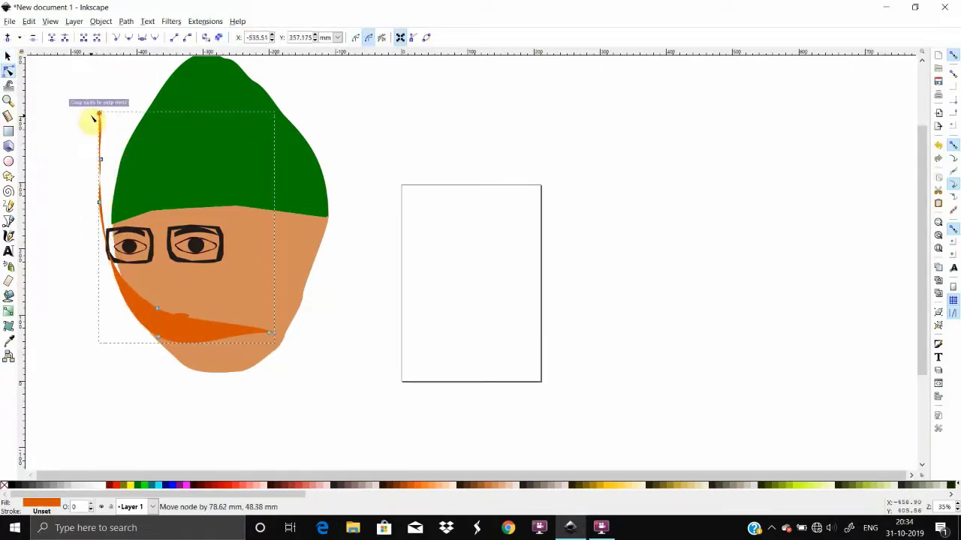
{"action": "mouse_move", "coordinate": [157, 323]}
{"action": "left_mouse_down"}
{"action": "mouse_move", "coordinate": [264, 319]}
{"action": "mouse_move", "coordinate": [268, 330]}
{"action": "mouse_move", "coordinate": [264, 303]}
{"action": "left_mouse_up"}
{"action": "left_click_drag", "start_coordinate": [167, 325], "coordinate": [158, 330]}
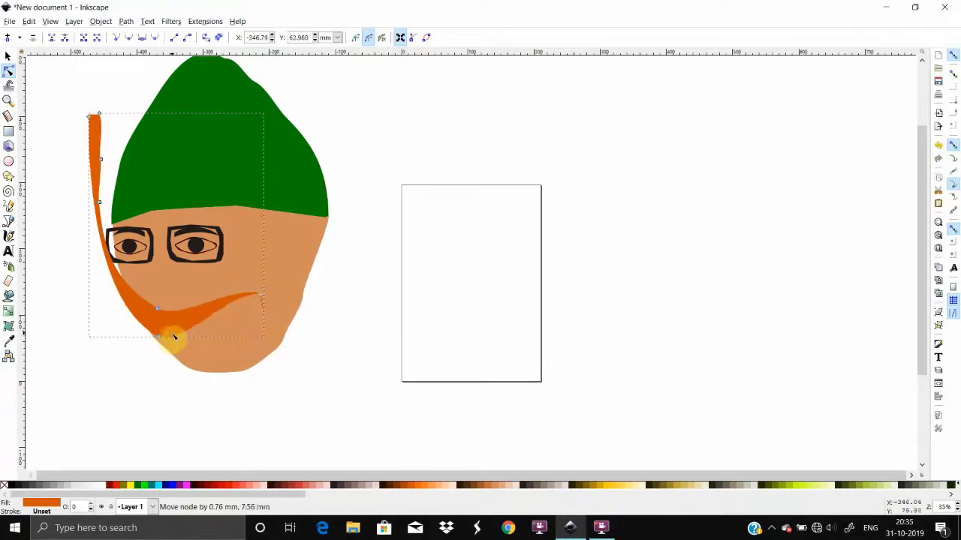
{"action": "key", "text": "s"}
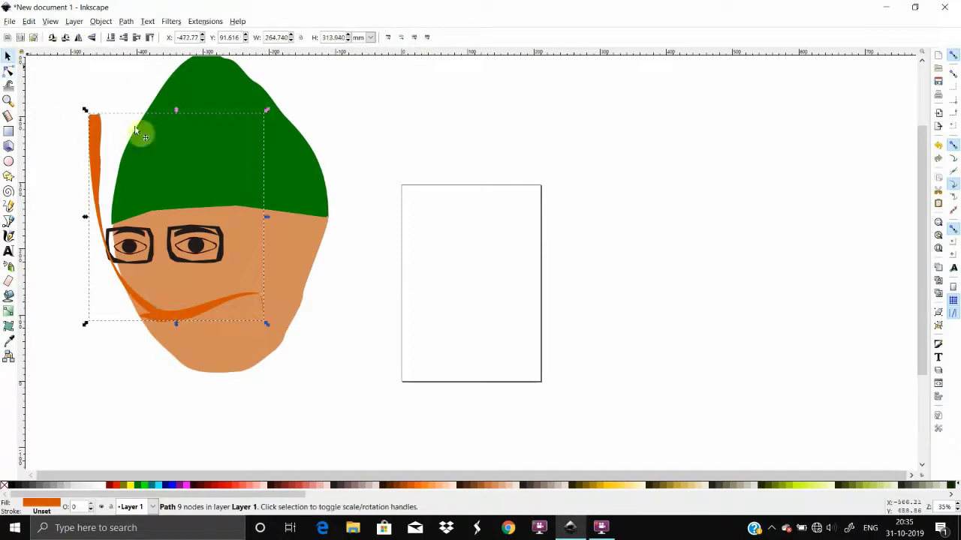
{"action": "mouse_move", "coordinate": [138, 132]}
{"action": "left_mouse_down"}
{"action": "mouse_move", "coordinate": [363, 163]}
{"action": "mouse_move", "coordinate": [422, 85]}
{"action": "left_mouse_up"}
Step: Cut an ellipse from the stroke's end with Path > Difference and tidy it into a tapered tip
{"action": "key", "text": "e"}
{"action": "left_click_drag", "start_coordinate": [547, 229], "coordinate": [525, 278]}
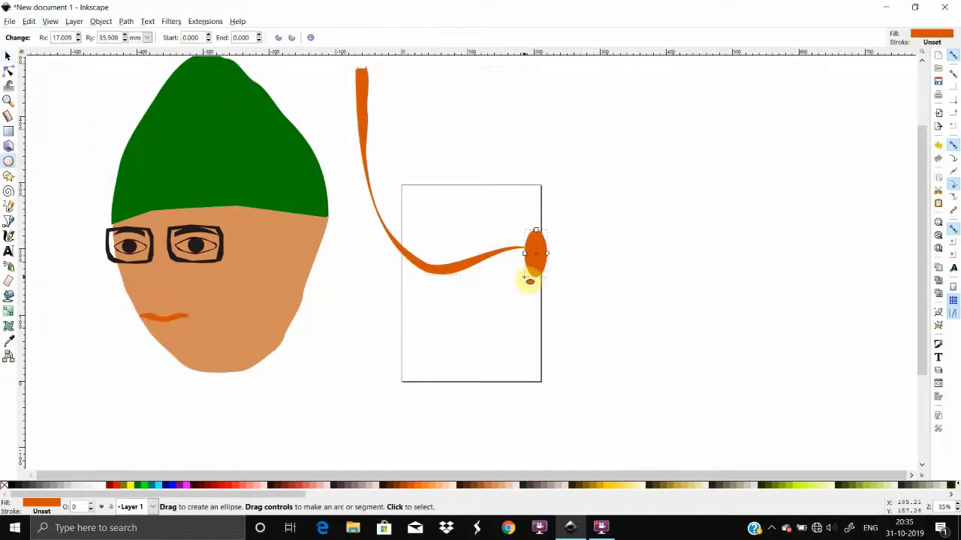
{"action": "left_click", "coordinate": [126, 21]}
{"action": "left_click", "coordinate": [146, 98]}
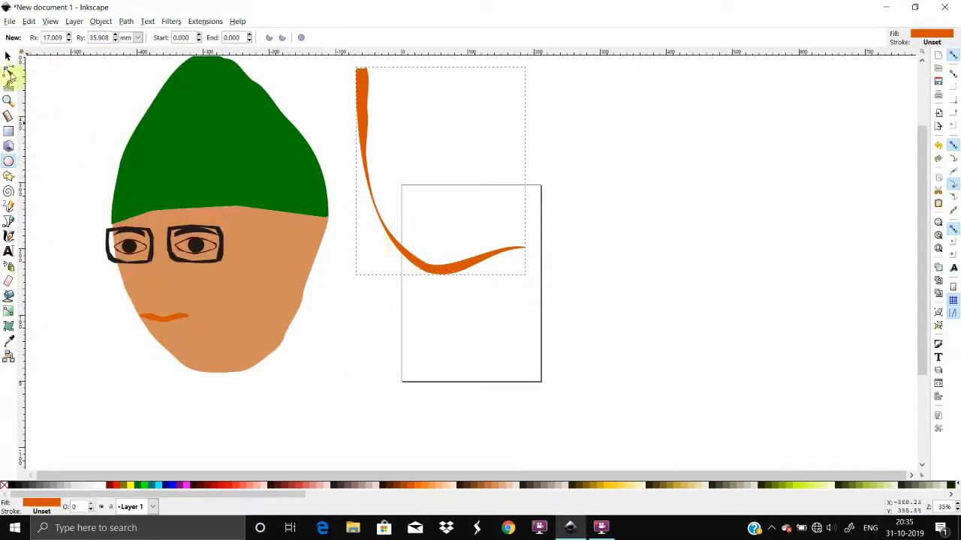
{"action": "left_click", "coordinate": [9, 70]}
{"action": "mouse_move", "coordinate": [513, 239]}
{"action": "left_mouse_down"}
{"action": "mouse_move", "coordinate": [485, 223]}
{"action": "mouse_move", "coordinate": [461, 258]}
{"action": "left_mouse_up"}
{"action": "left_click", "coordinate": [489, 228]}
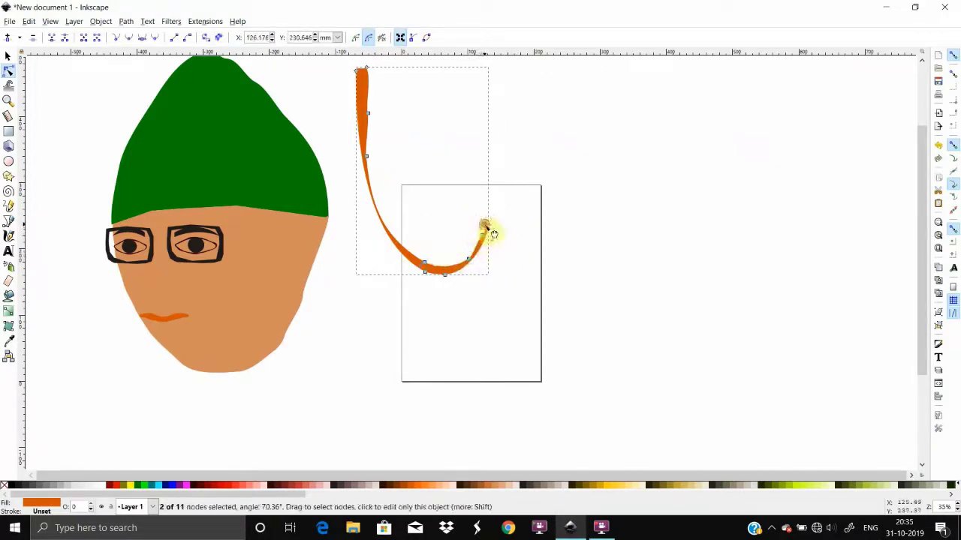
Step: Shrink the stroke to nose size and place it beneath the glasses
{"action": "left_click", "coordinate": [8, 56]}
{"action": "mouse_move", "coordinate": [354, 66]}
{"action": "left_mouse_down"}
{"action": "mouse_move", "coordinate": [472, 240]}
{"action": "mouse_move", "coordinate": [152, 298]}
{"action": "mouse_move", "coordinate": [148, 267]}
{"action": "left_mouse_up"}
{"action": "left_click", "coordinate": [475, 253]}
{"action": "double_click", "coordinate": [481, 265]}
{"action": "key", "text": "s"}
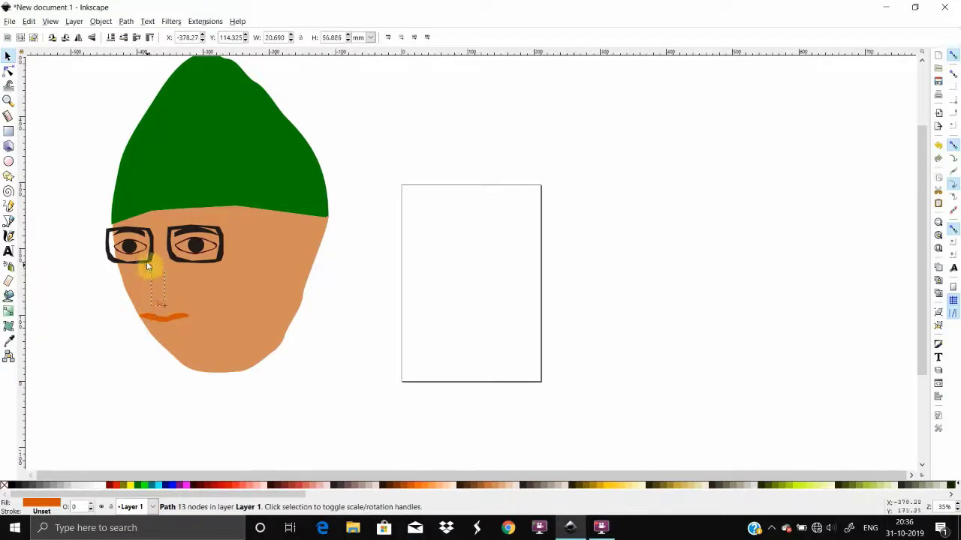
{"action": "left_click", "coordinate": [351, 302]}
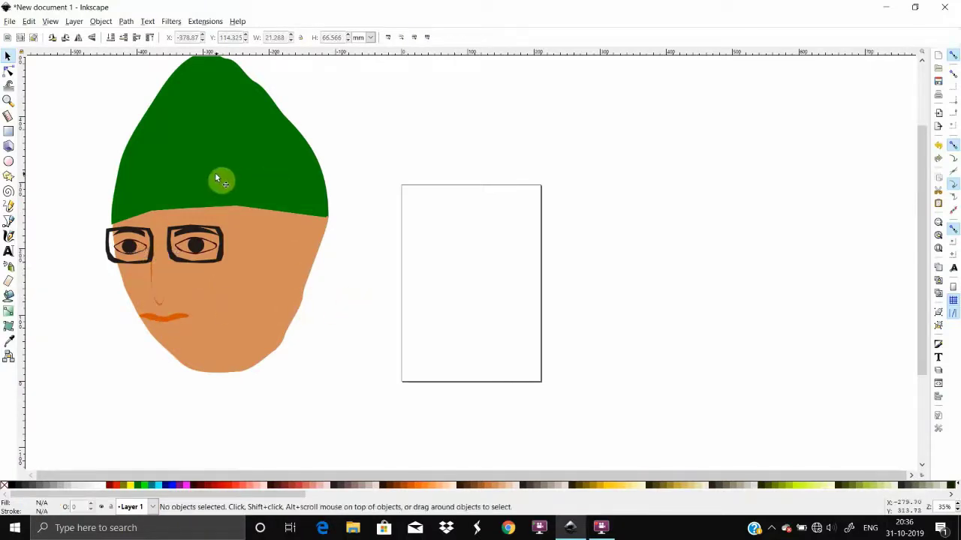
Step: Draw a small rectangle as the bridge linking the two glasses rims
{"action": "key", "text": "r"}
{"action": "mouse_move", "coordinate": [380, 135]}
{"action": "left_mouse_down"}
{"action": "mouse_move", "coordinate": [406, 140]}
{"action": "mouse_move", "coordinate": [156, 232]}
{"action": "left_mouse_up"}
{"action": "left_click", "coordinate": [6, 57]}
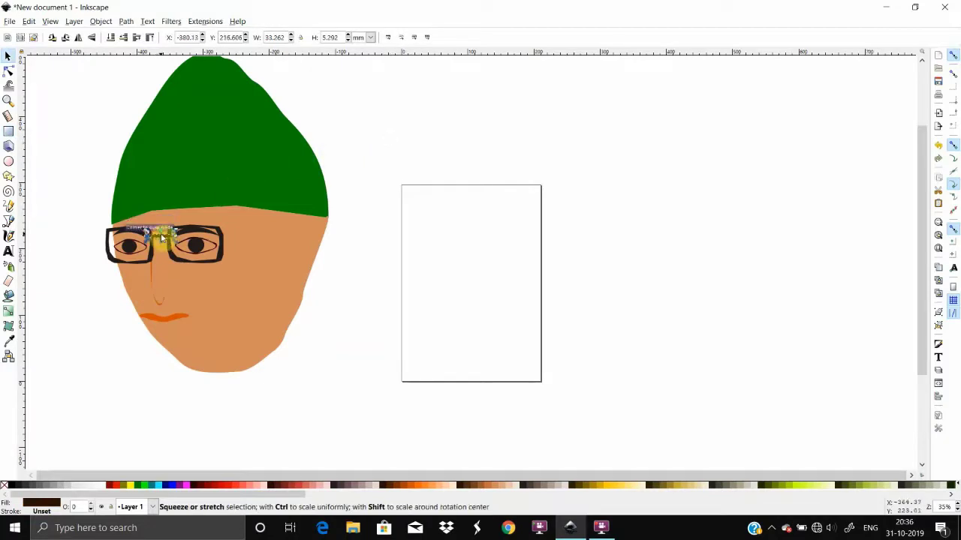
{"action": "left_click", "coordinate": [366, 143]}
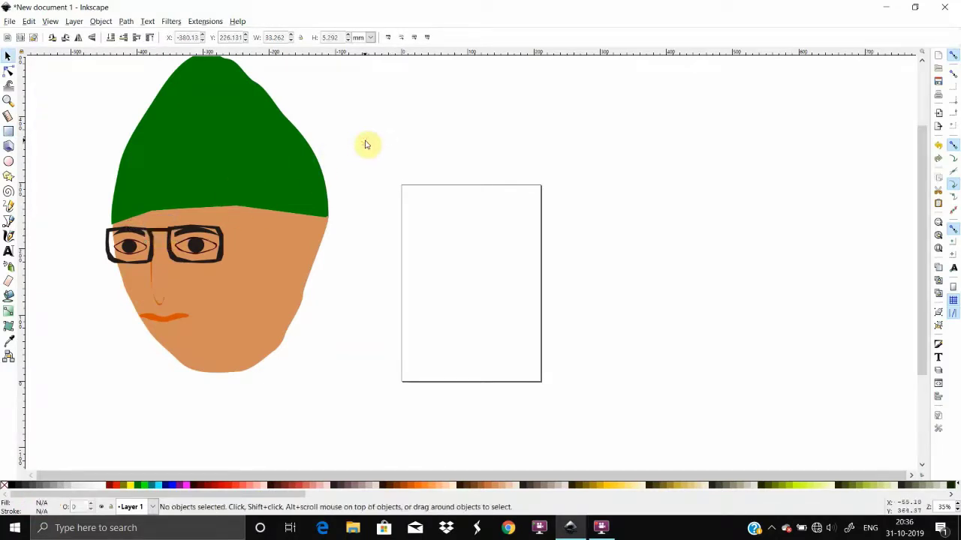
Step: Draw a skin-tone ellipse and move it onto the page
{"action": "left_click", "coordinate": [7, 133]}
{"action": "left_click_drag", "start_coordinate": [351, 120], "coordinate": [422, 126]}
{"action": "key", "text": "e"}
{"action": "left_click_drag", "start_coordinate": [402, 176], "coordinate": [466, 252]}
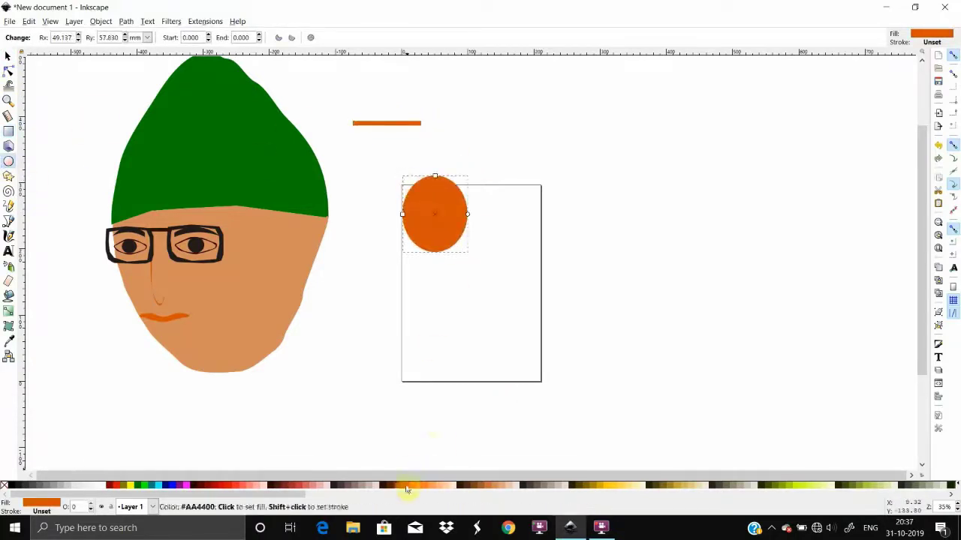
{"action": "left_click", "coordinate": [413, 485]}
{"action": "left_click", "coordinate": [488, 486]}
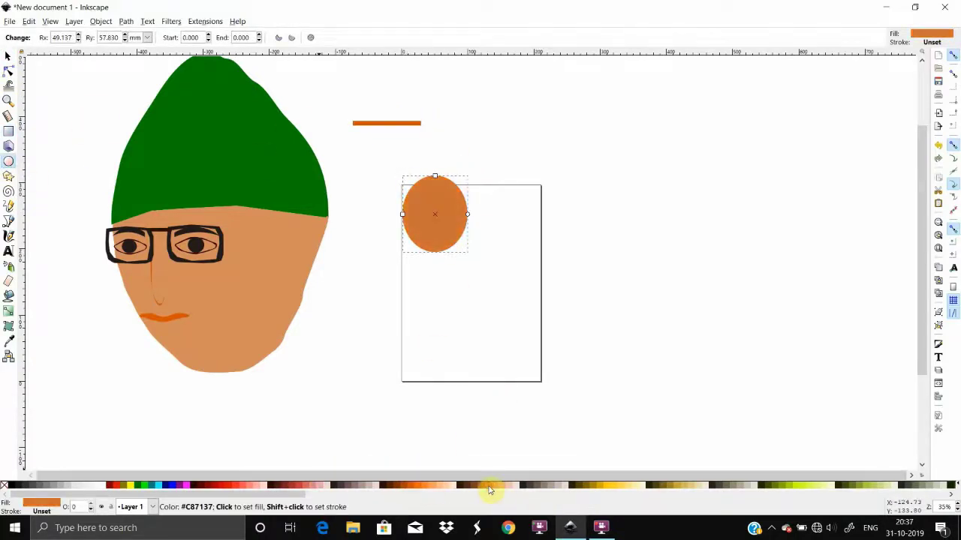
{"action": "key", "text": "s"}
{"action": "left_click_drag", "start_coordinate": [343, 273], "coordinate": [463, 259]}
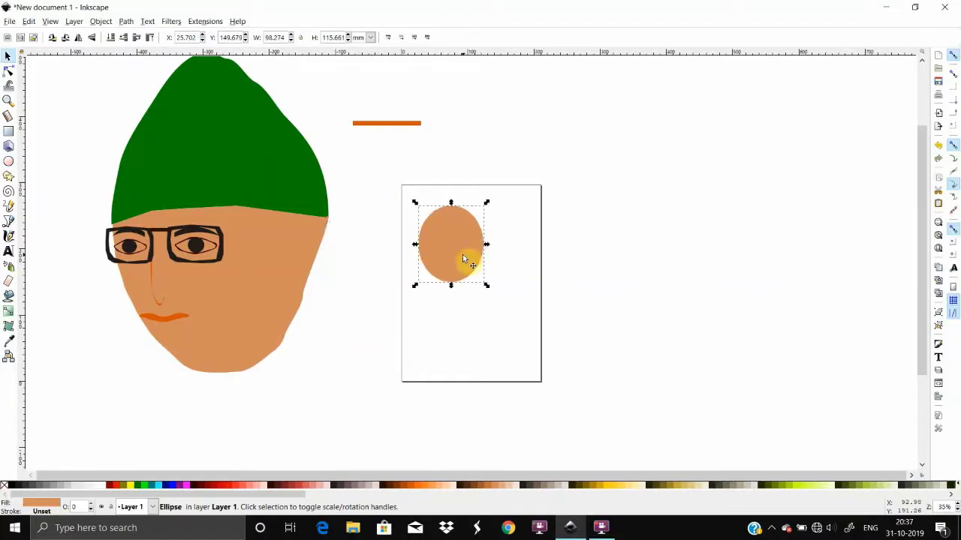
Step: Draw a yellow ellipse over the skin one and subtract it with Path > Difference, leaving a crescent
{"action": "left_click", "coordinate": [9, 160]}
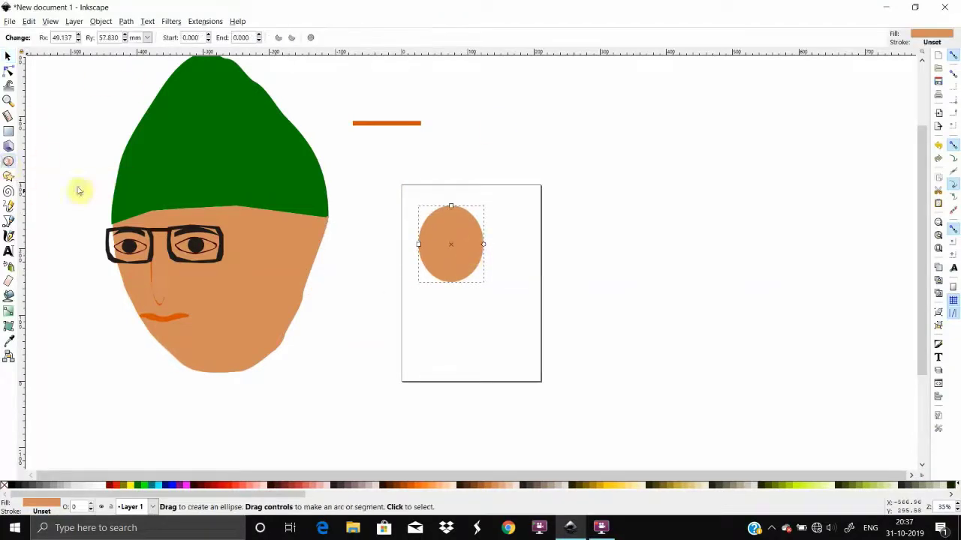
{"action": "mouse_move", "coordinate": [370, 231]}
{"action": "left_mouse_down"}
{"action": "mouse_move", "coordinate": [431, 327]}
{"action": "mouse_move", "coordinate": [461, 328]}
{"action": "left_mouse_up"}
{"action": "left_click", "coordinate": [611, 486]}
{"action": "key", "text": "s"}
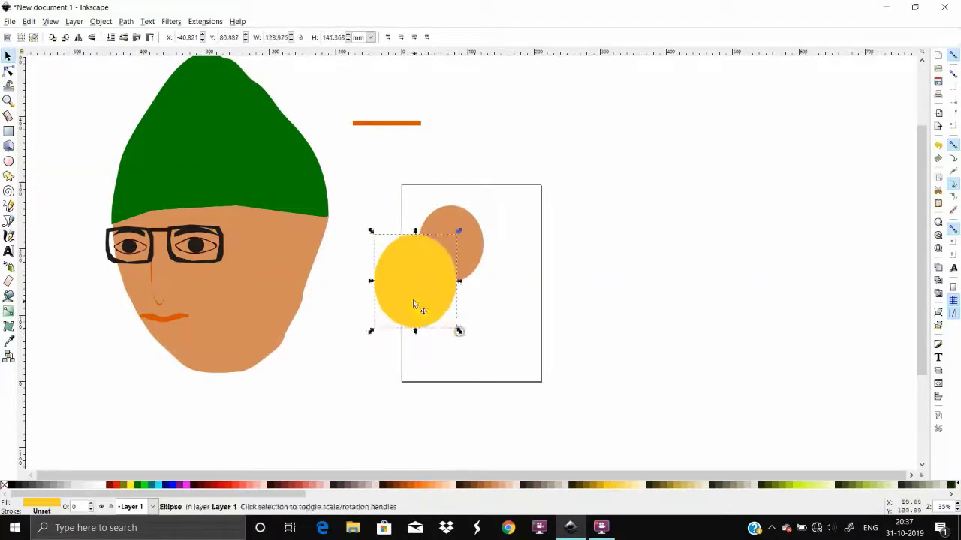
{"action": "left_click_drag", "start_coordinate": [418, 306], "coordinate": [420, 271]}
{"action": "left_click", "coordinate": [469, 237], "text": "shift"}
{"action": "left_click", "coordinate": [126, 21]}
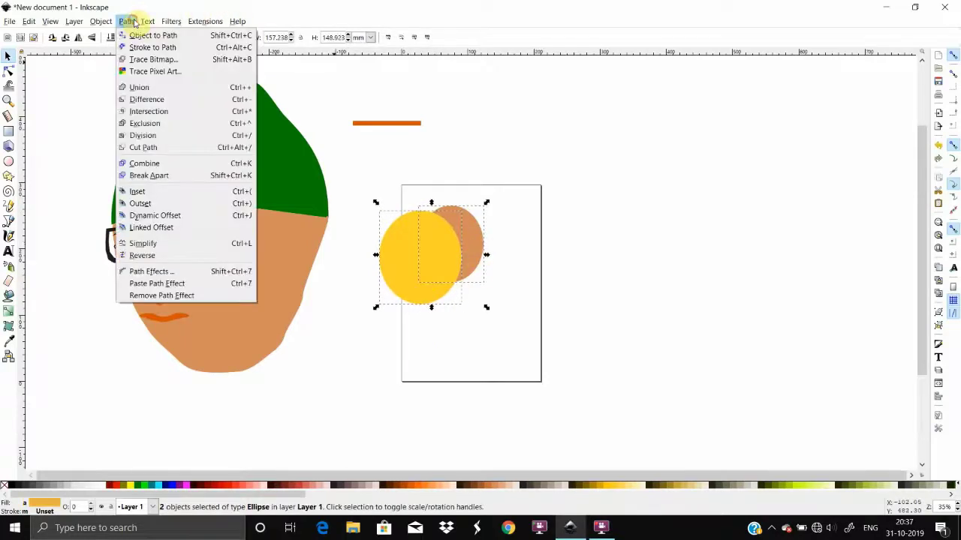
{"action": "left_click", "coordinate": [149, 98]}
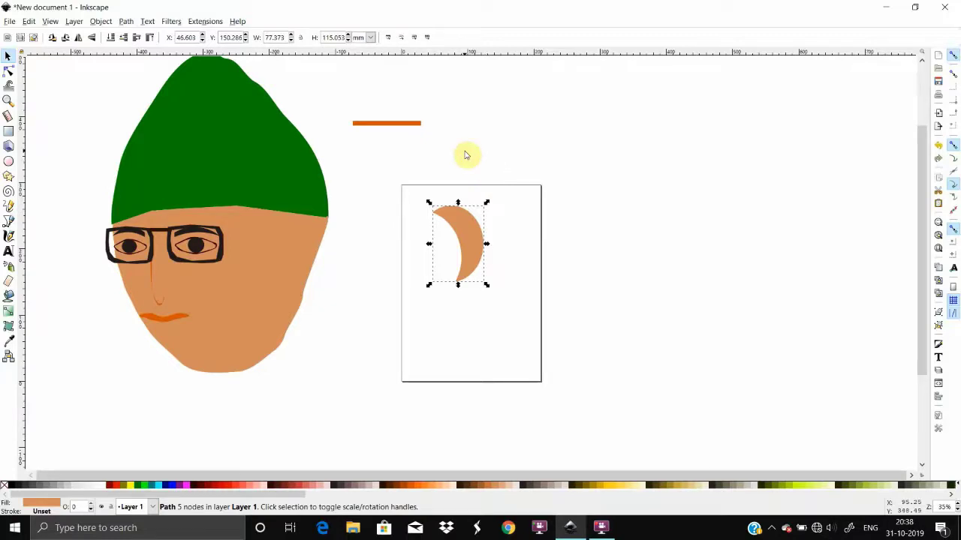
Step: Node-edit the skin crescent into a narrow ear shape and move it beside the head
{"action": "left_click", "coordinate": [9, 70]}
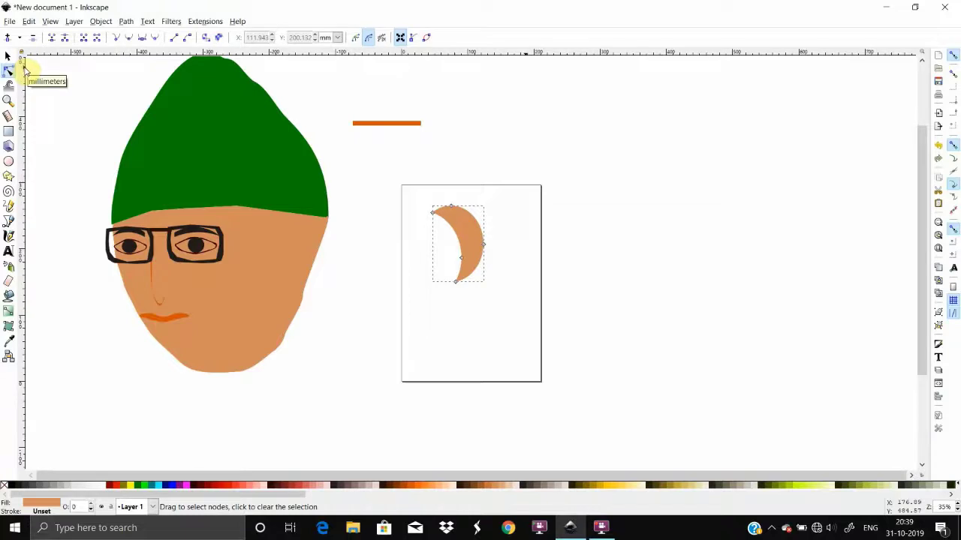
{"action": "mouse_move", "coordinate": [459, 262]}
{"action": "left_mouse_down"}
{"action": "mouse_move", "coordinate": [485, 212]}
{"action": "mouse_move", "coordinate": [478, 249]}
{"action": "mouse_move", "coordinate": [451, 279]}
{"action": "left_mouse_up"}
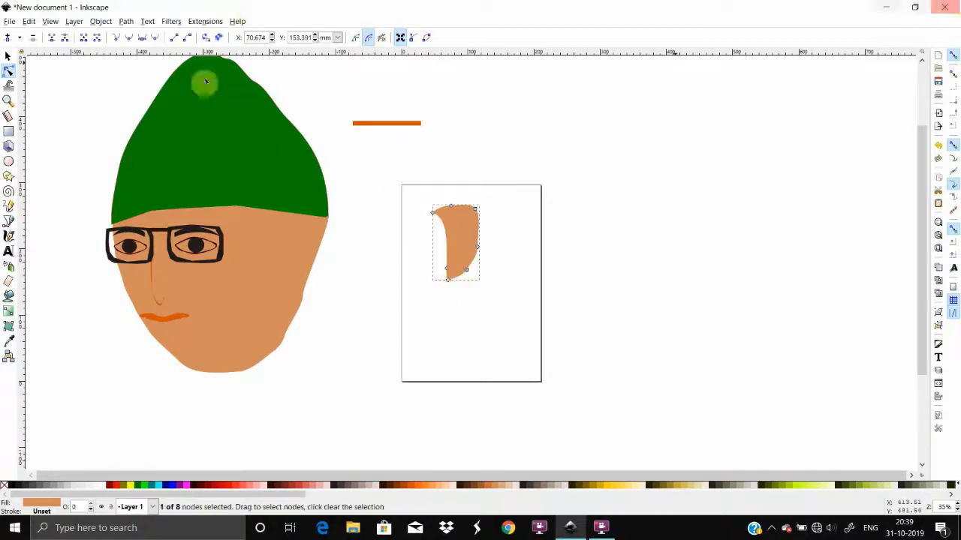
{"action": "left_click", "coordinate": [369, 38]}
{"action": "left_click_drag", "start_coordinate": [453, 279], "coordinate": [456, 272]}
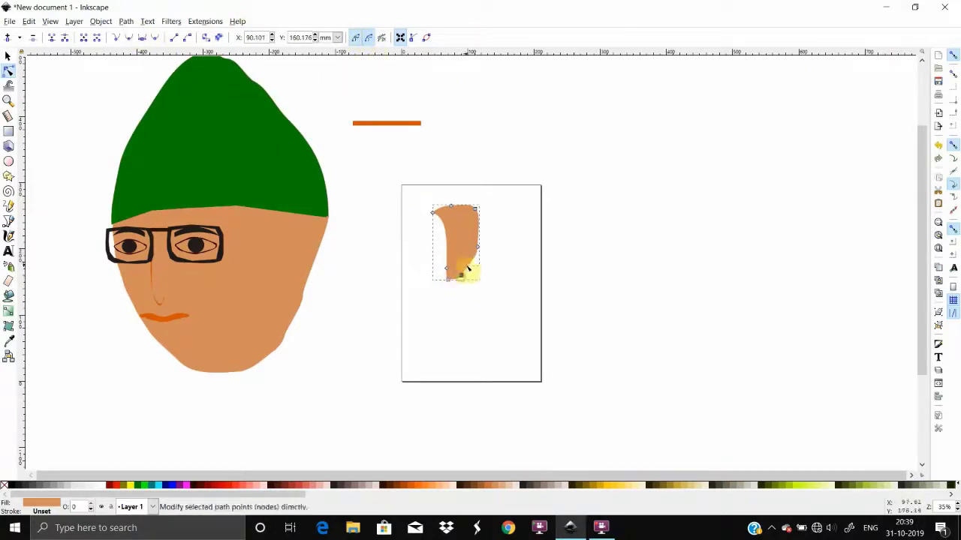
{"action": "mouse_move", "coordinate": [433, 212]}
{"action": "left_mouse_down"}
{"action": "mouse_move", "coordinate": [443, 262]}
{"action": "mouse_move", "coordinate": [321, 267]}
{"action": "left_mouse_up"}
{"action": "left_click", "coordinate": [8, 58]}
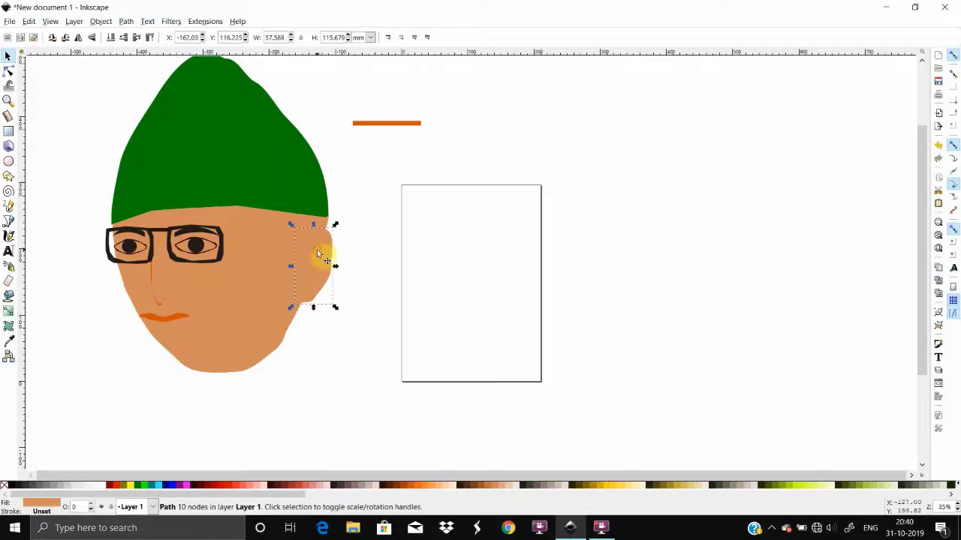
Step: Draw yellow and orange ellipses, overlap them, and subtract one to form a crescent
{"action": "left_click", "coordinate": [8, 161]}
{"action": "left_click_drag", "start_coordinate": [541, 122], "coordinate": [616, 180]}
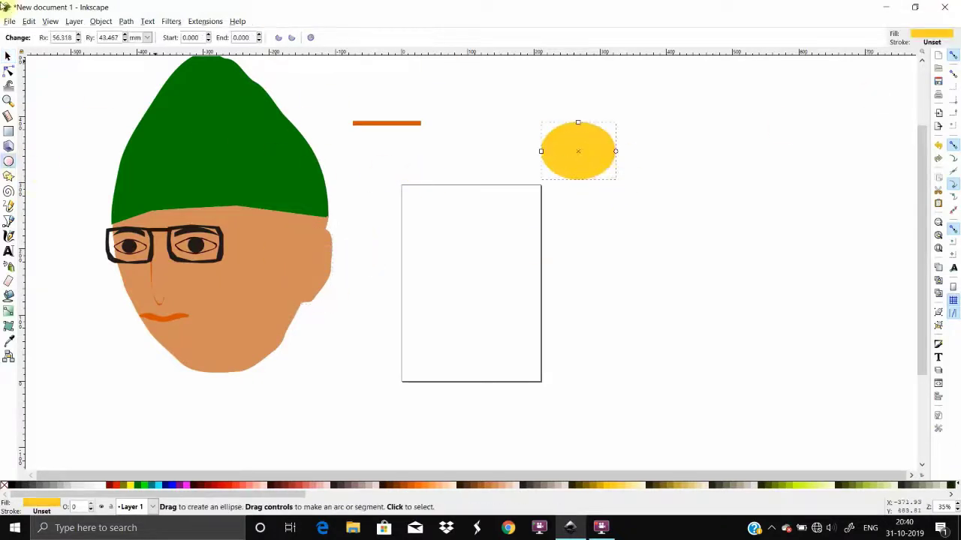
{"action": "left_click_drag", "start_coordinate": [493, 154], "coordinate": [579, 237]}
{"action": "left_click", "coordinate": [432, 489]}
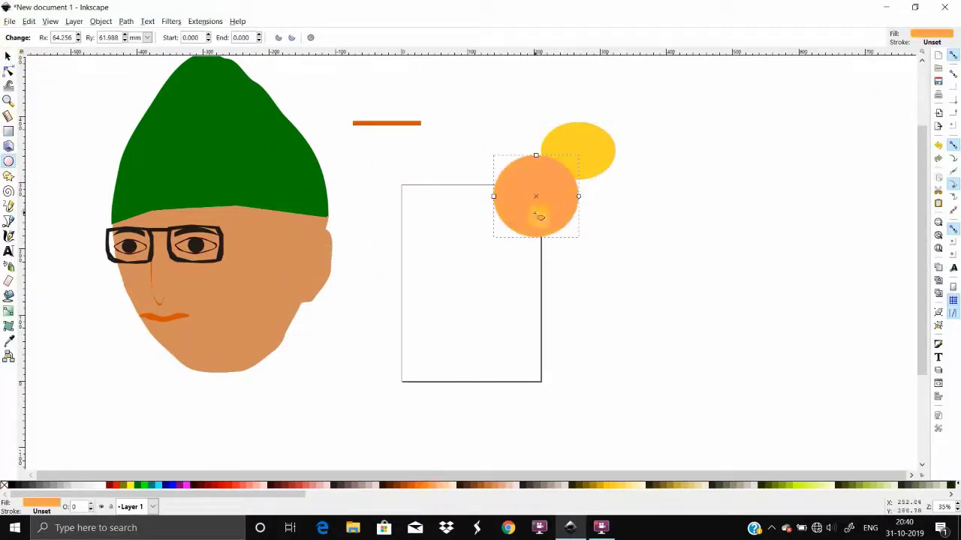
{"action": "key", "text": "s"}
{"action": "mouse_move", "coordinate": [524, 192]}
{"action": "left_mouse_down"}
{"action": "mouse_move", "coordinate": [563, 155]}
{"action": "mouse_move", "coordinate": [610, 176]}
{"action": "left_mouse_up"}
{"action": "left_click", "coordinate": [610, 150], "text": "shift"}
{"action": "left_click", "coordinate": [125, 21]}
{"action": "left_click", "coordinate": [143, 95]}
Step: Recolour the crescent bright orange and enlarge it
{"action": "left_click", "coordinate": [494, 489]}
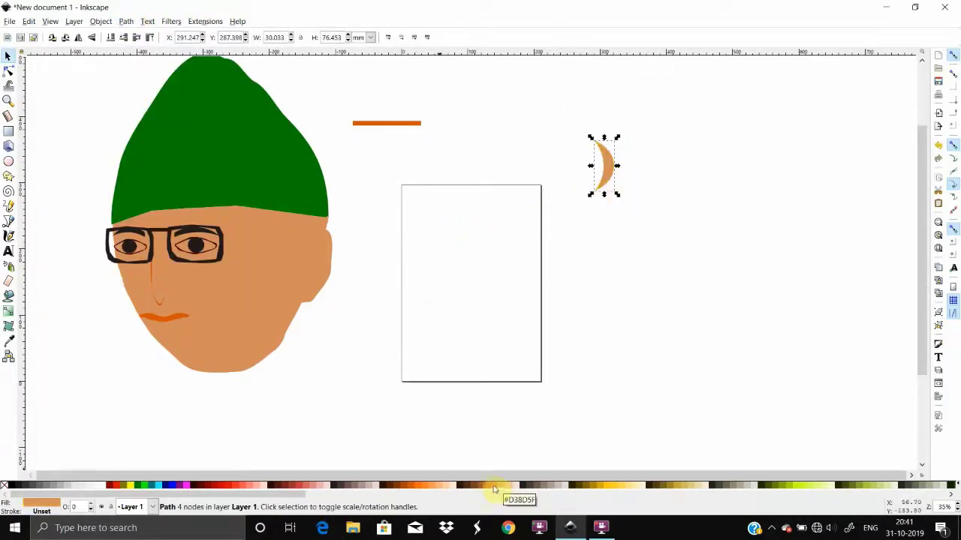
{"action": "left_click", "coordinate": [470, 487]}
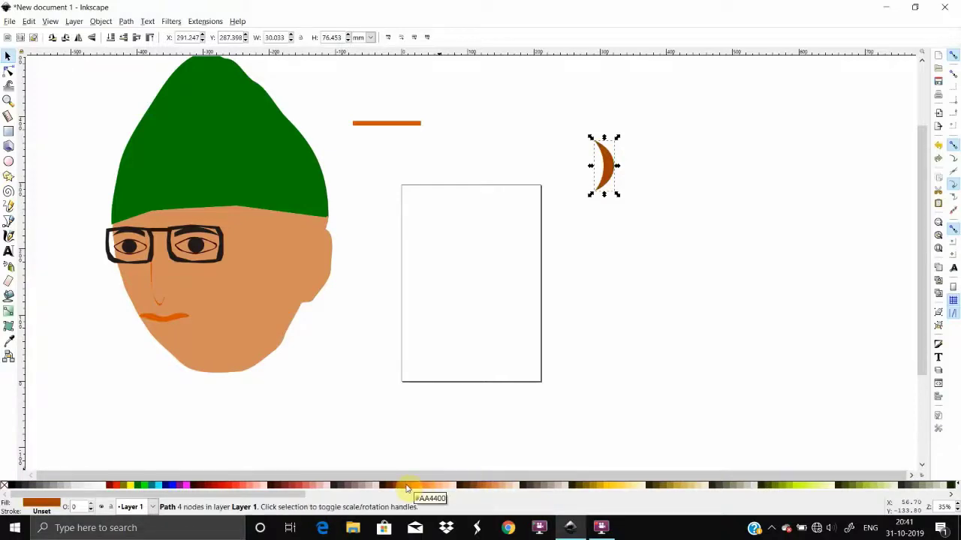
{"action": "left_click", "coordinate": [411, 489]}
{"action": "left_click_drag", "start_coordinate": [616, 198], "coordinate": [665, 305]}
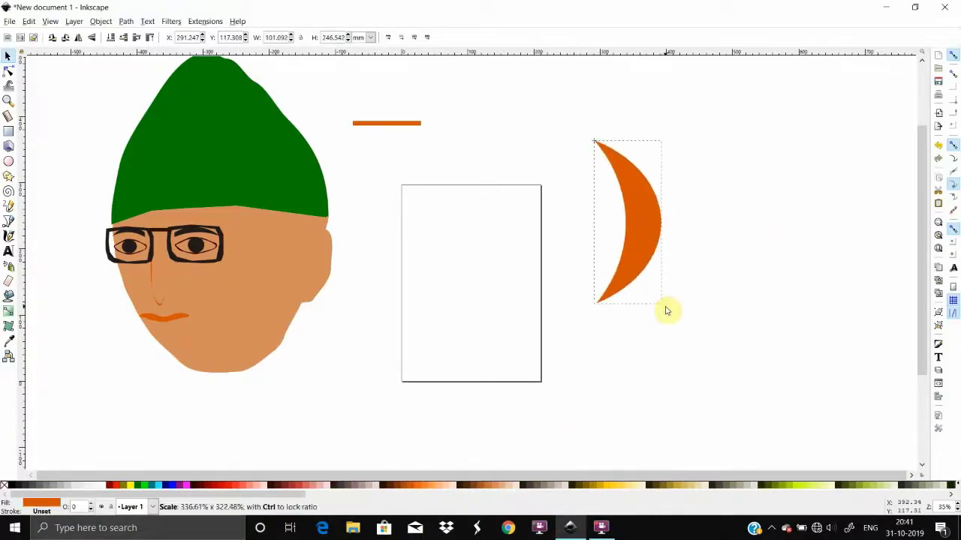
Step: Node-edit the orange crescent into a thin banana-shaped curve
{"action": "key", "text": "n"}
{"action": "left_click", "coordinate": [218, 37]}
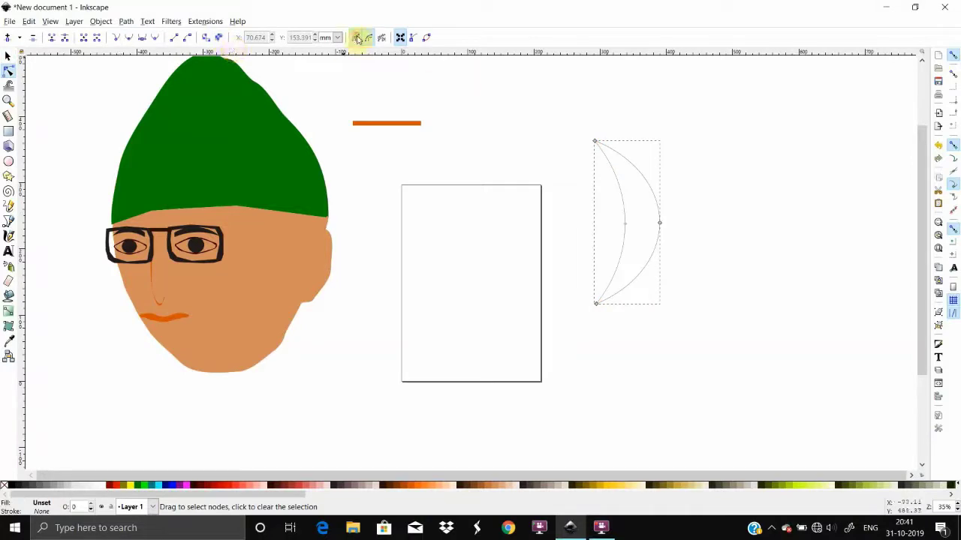
{"action": "left_click", "coordinate": [394, 136]}
{"action": "left_click", "coordinate": [649, 188]}
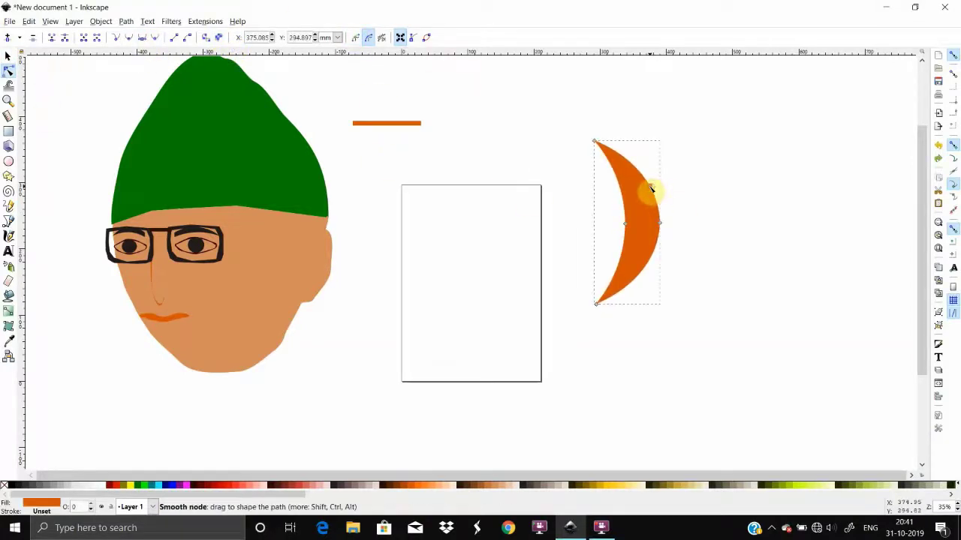
{"action": "left_click_drag", "start_coordinate": [649, 188], "coordinate": [637, 239]}
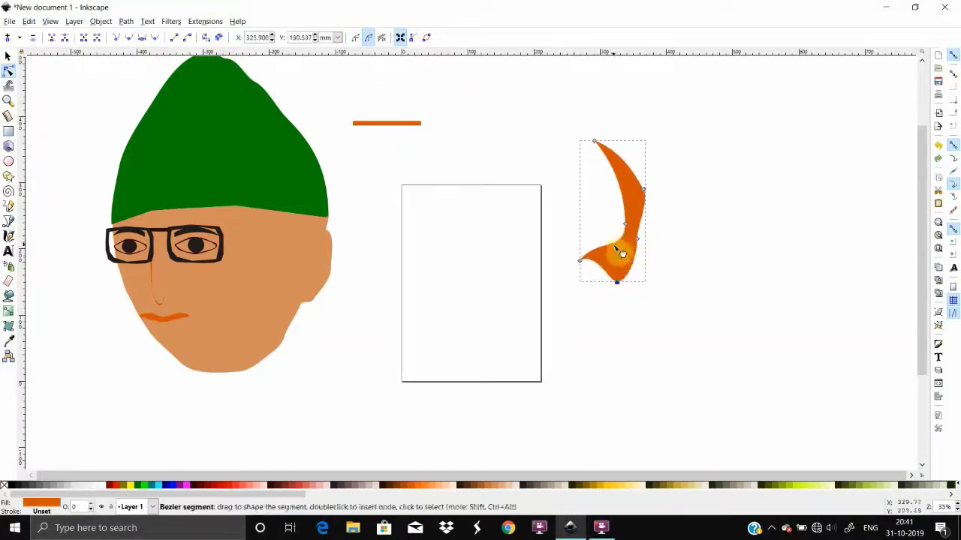
{"action": "mouse_move", "coordinate": [598, 306]}
{"action": "left_mouse_down"}
{"action": "mouse_move", "coordinate": [579, 261]}
{"action": "mouse_move", "coordinate": [606, 253]}
{"action": "left_mouse_up"}
{"action": "left_click_drag", "start_coordinate": [646, 201], "coordinate": [644, 198]}
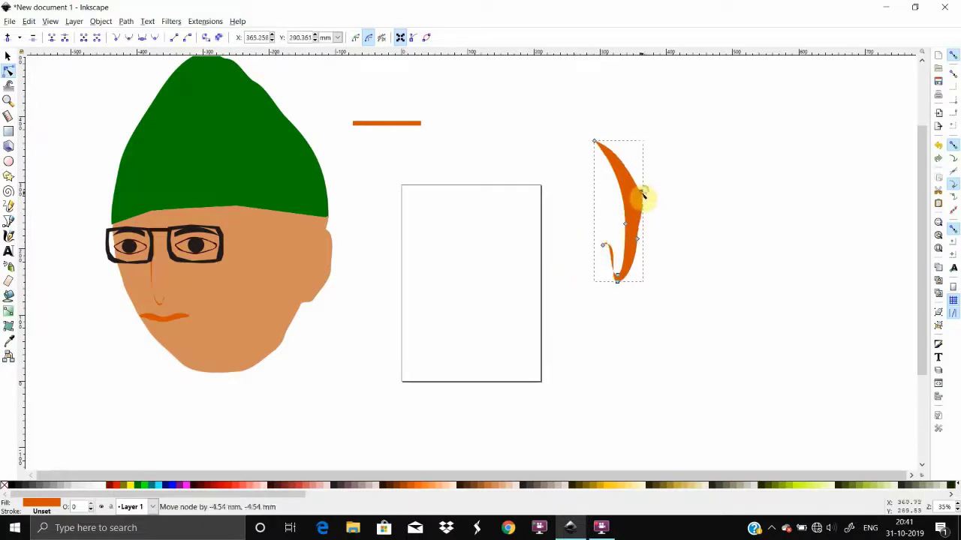
{"action": "mouse_move", "coordinate": [592, 142]}
{"action": "left_mouse_down"}
{"action": "mouse_move", "coordinate": [633, 190]}
{"action": "mouse_move", "coordinate": [603, 182]}
{"action": "left_mouse_up"}
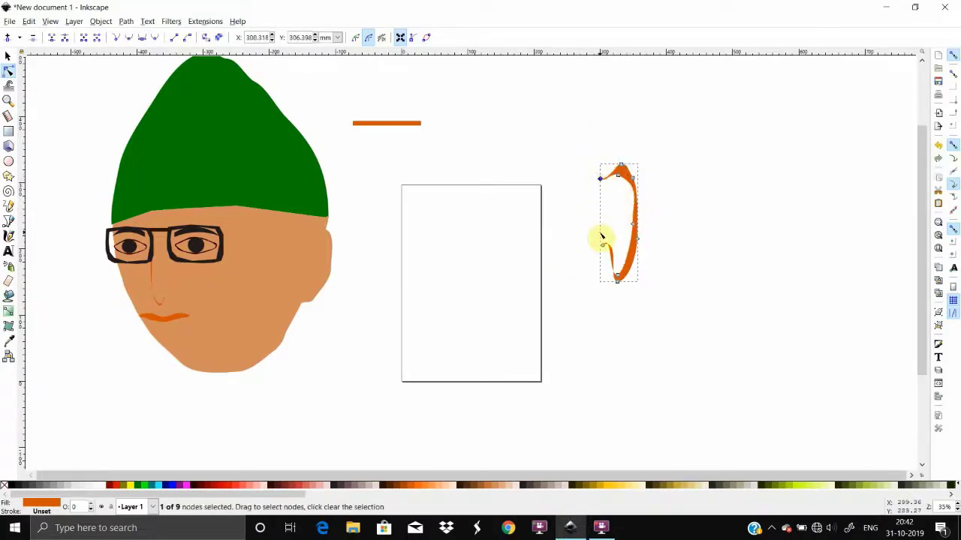
Step: Draw an ellipse over the curve's left part and subtract it with Path > Difference
{"action": "left_click", "coordinate": [8, 160]}
{"action": "left_click_drag", "start_coordinate": [531, 122], "coordinate": [620, 288]}
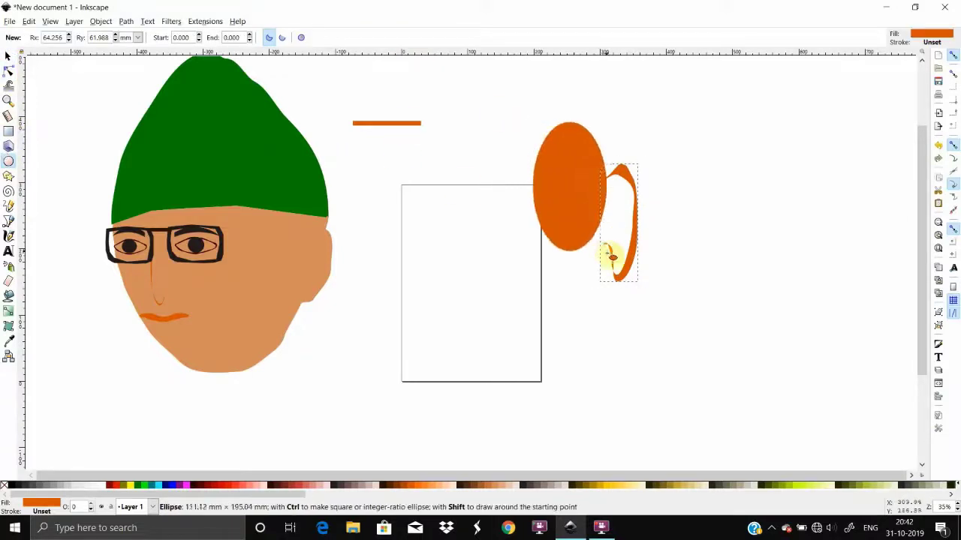
{"action": "left_click", "coordinate": [126, 21]}
{"action": "left_click", "coordinate": [127, 102]}
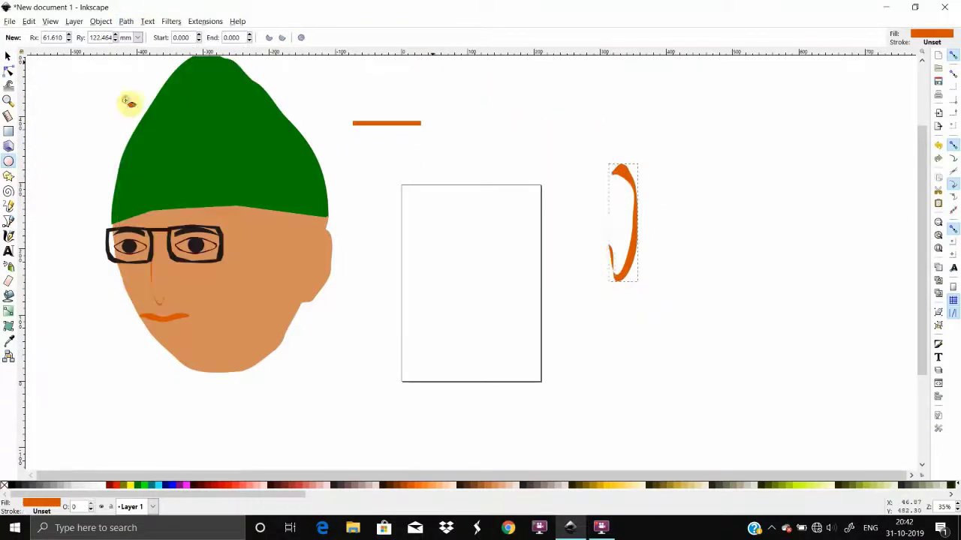
Step: Move the orange ear curve and tan skin piece beside the page and enlarge the skin piece
{"action": "left_click", "coordinate": [8, 56]}
{"action": "mouse_move", "coordinate": [639, 199]}
{"action": "left_mouse_down"}
{"action": "mouse_move", "coordinate": [321, 243]}
{"action": "mouse_move", "coordinate": [423, 259]}
{"action": "left_mouse_up"}
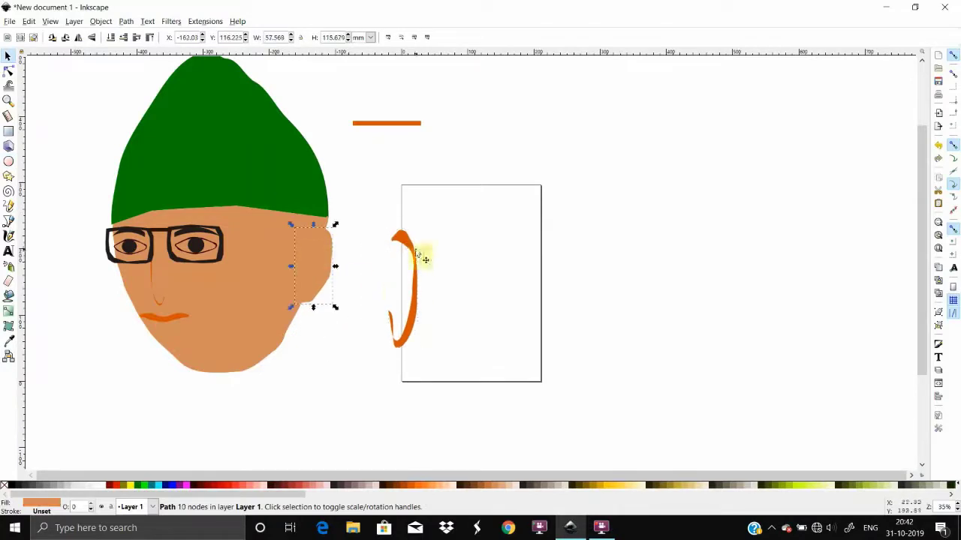
{"action": "left_click_drag", "start_coordinate": [307, 259], "coordinate": [517, 156]}
{"action": "left_click", "coordinate": [414, 300]}
{"action": "left_click", "coordinate": [521, 165]}
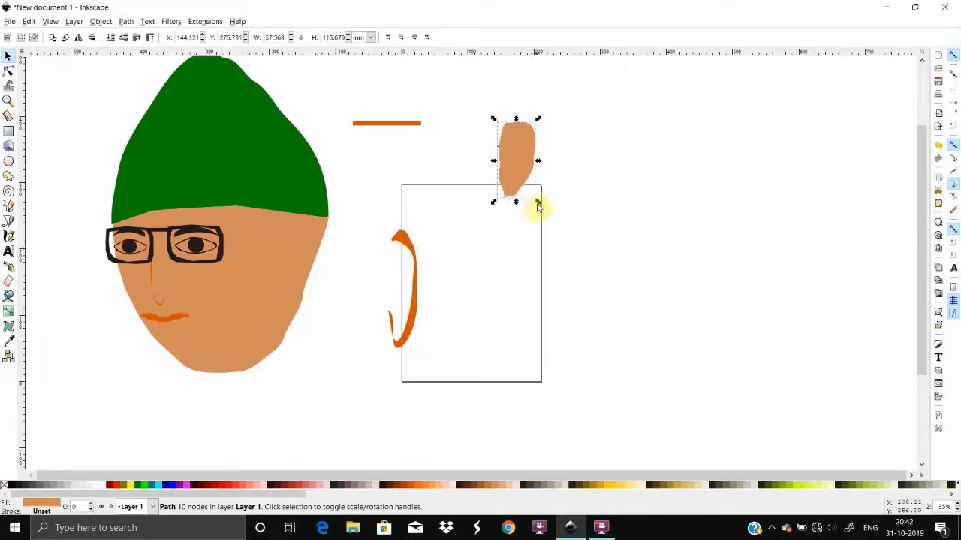
{"action": "left_click_drag", "start_coordinate": [539, 204], "coordinate": [648, 350]}
Step: Fit the orange curve over the tan skin piece and group them with Object > Group
{"action": "left_click", "coordinate": [407, 241]}
{"action": "left_click", "coordinate": [9, 71]}
{"action": "left_click_drag", "start_coordinate": [401, 270], "coordinate": [593, 192]}
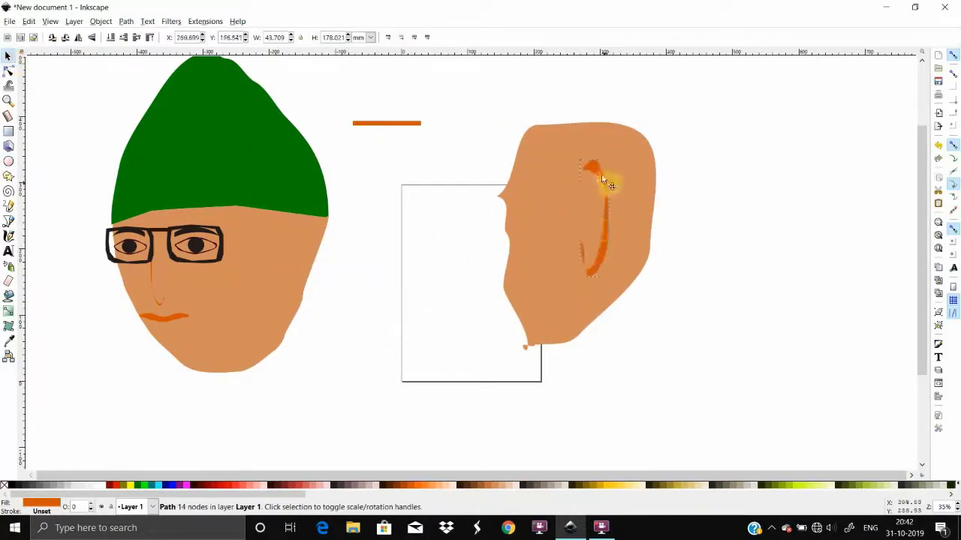
{"action": "left_click_drag", "start_coordinate": [593, 283], "coordinate": [543, 328]}
{"action": "left_click_drag", "start_coordinate": [610, 146], "coordinate": [622, 140]}
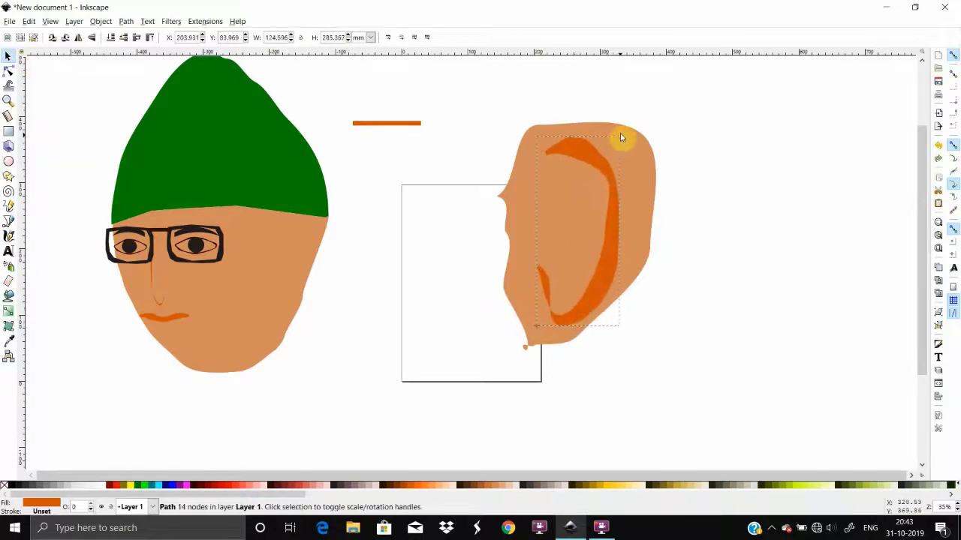
{"action": "left_click_drag", "start_coordinate": [448, 100], "coordinate": [692, 398]}
{"action": "left_click", "coordinate": [101, 21]}
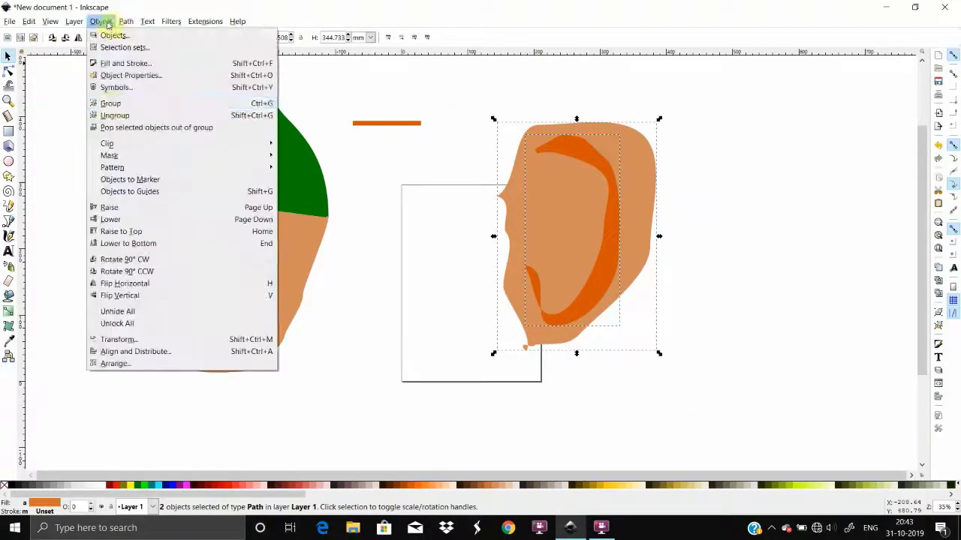
{"action": "left_click", "coordinate": [111, 103]}
Step: Move the ear group onto the head's right edge and shrink it to fit the face
{"action": "left_click_drag", "start_coordinate": [563, 182], "coordinate": [392, 272]}
{"action": "left_click_drag", "start_coordinate": [531, 437], "coordinate": [328, 309]}
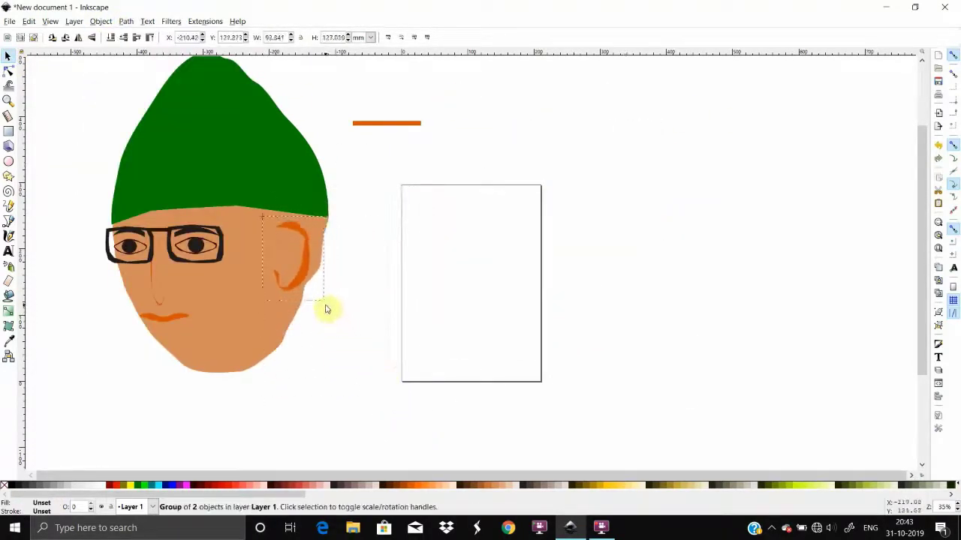
{"action": "mouse_move", "coordinate": [300, 267]}
{"action": "left_mouse_down"}
{"action": "mouse_move", "coordinate": [274, 260]}
{"action": "mouse_move", "coordinate": [320, 252]}
{"action": "left_mouse_up"}
{"action": "left_click_drag", "start_coordinate": [331, 304], "coordinate": [325, 301]}
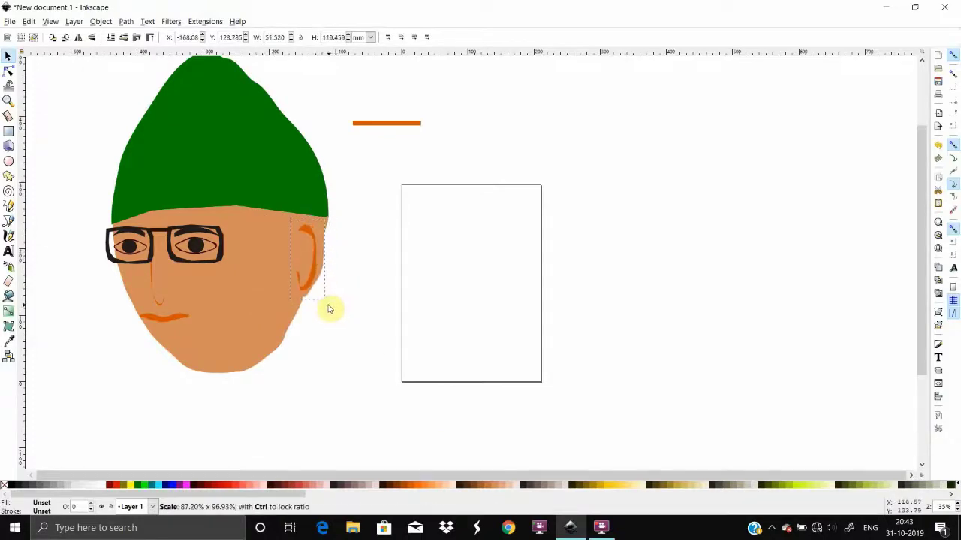
{"action": "left_click_drag", "start_coordinate": [324, 257], "coordinate": [328, 253]}
{"action": "left_click_drag", "start_coordinate": [306, 301], "coordinate": [307, 296]}
{"action": "left_click_drag", "start_coordinate": [320, 249], "coordinate": [321, 253]}
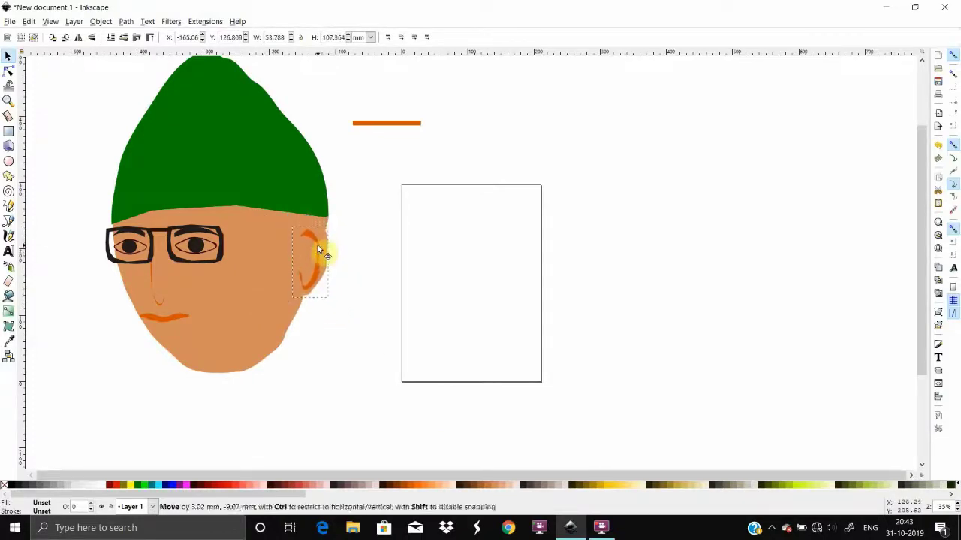
{"action": "left_click_drag", "start_coordinate": [312, 301], "coordinate": [289, 256]}
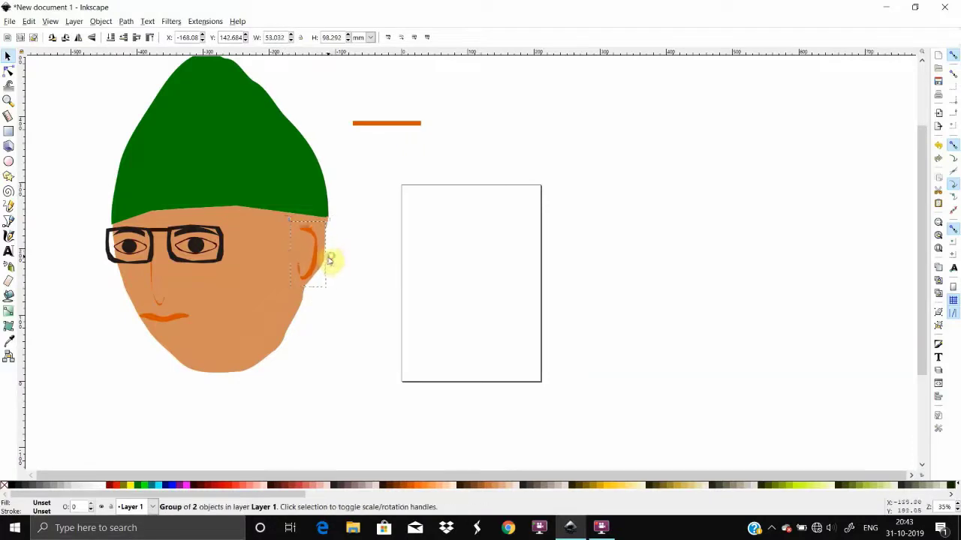
{"action": "left_click", "coordinate": [363, 233]}
Step: Draw two overlapping rectangles, apply Path > Difference to get a strip, and fill it near-black
{"action": "left_click", "coordinate": [8, 132]}
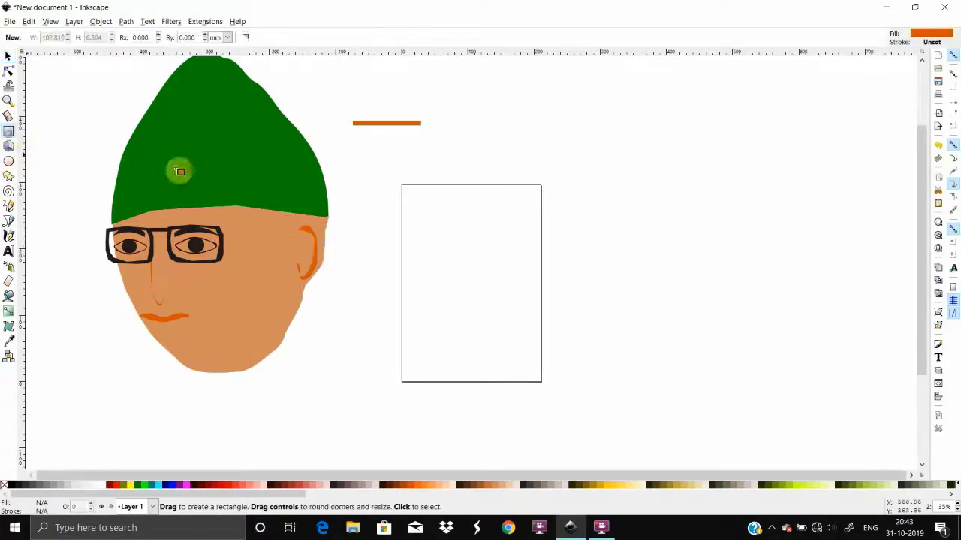
{"action": "left_click_drag", "start_coordinate": [349, 148], "coordinate": [499, 188]}
{"action": "left_click_drag", "start_coordinate": [330, 159], "coordinate": [536, 215]}
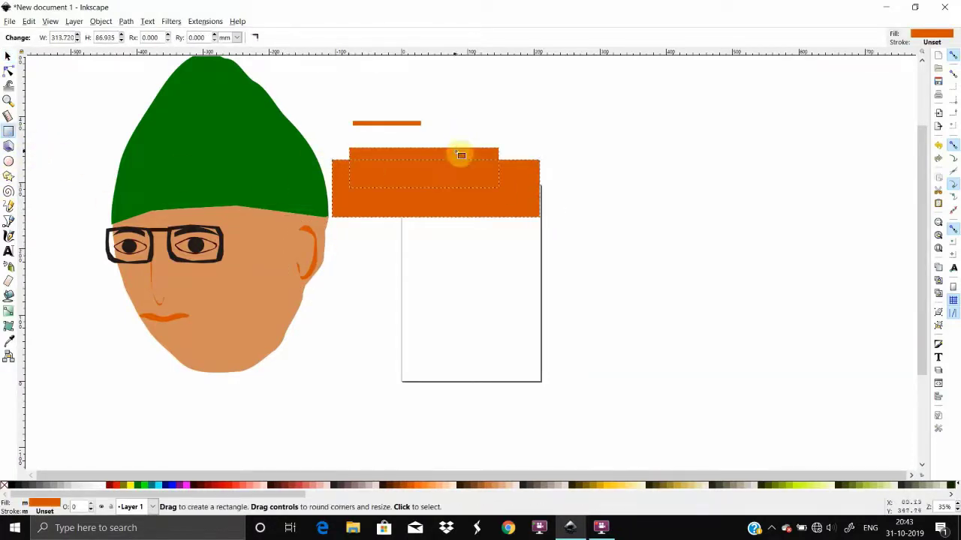
{"action": "left_click", "coordinate": [457, 154], "text": "shift"}
{"action": "left_click", "coordinate": [127, 21]}
{"action": "left_click", "coordinate": [150, 97]}
{"action": "left_click", "coordinate": [339, 484]}
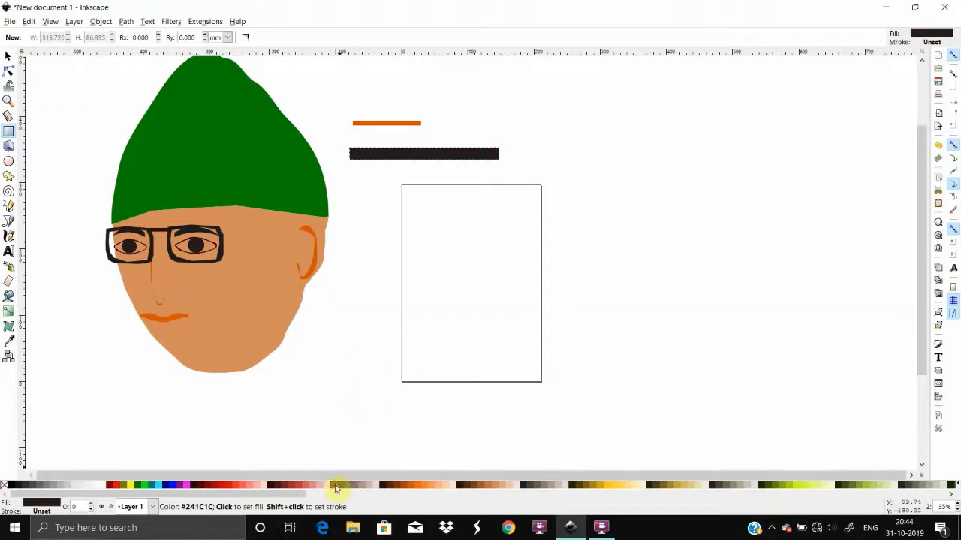
Step: Stretch the dark strip into a large rectangle and pull its top and bottom edge nodes inward
{"action": "key", "text": "s"}
{"action": "left_click_drag", "start_coordinate": [500, 161], "coordinate": [737, 267]}
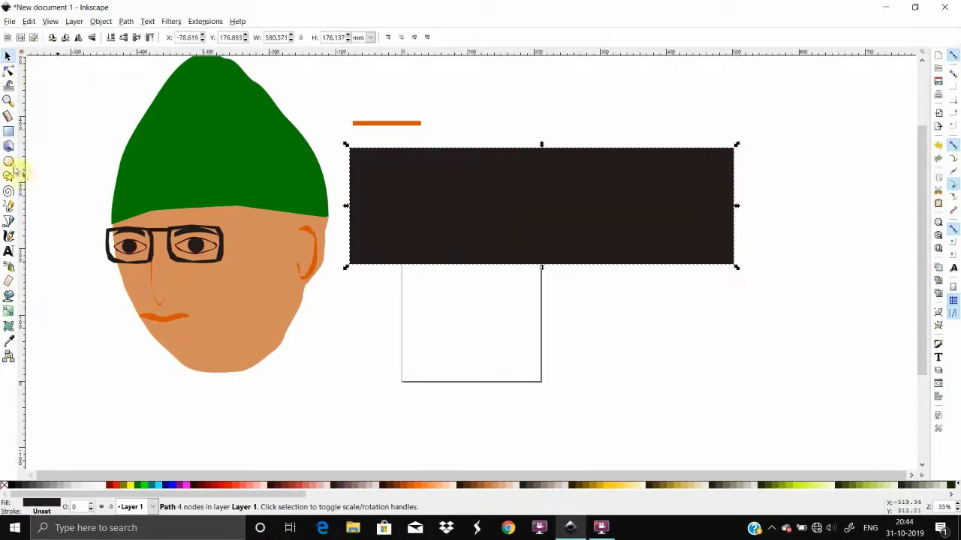
{"action": "key", "text": "n"}
{"action": "left_click_drag", "start_coordinate": [458, 265], "coordinate": [459, 253]}
{"action": "left_click_drag", "start_coordinate": [605, 264], "coordinate": [603, 246]}
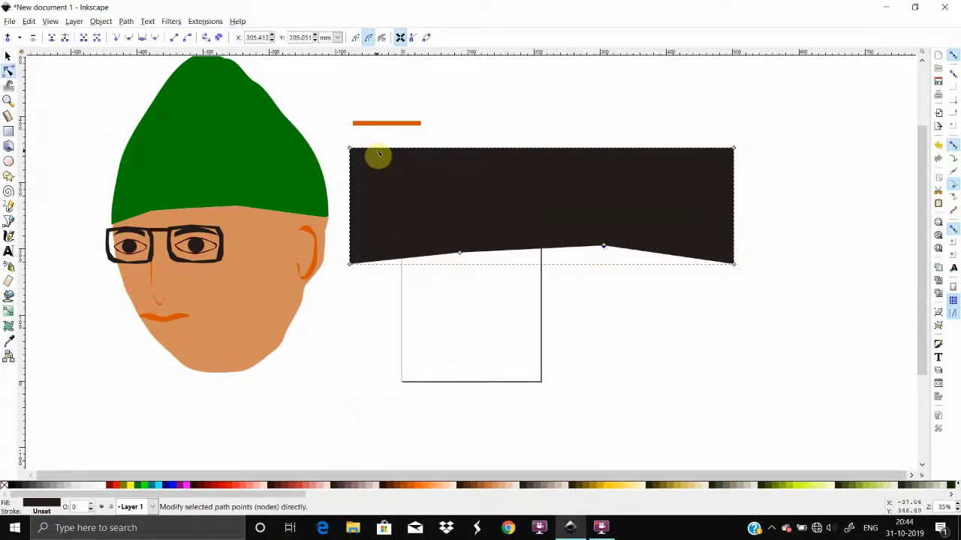
{"action": "left_click_drag", "start_coordinate": [379, 148], "coordinate": [379, 157]}
{"action": "left_click_drag", "start_coordinate": [657, 149], "coordinate": [657, 169]}
{"action": "mouse_move", "coordinate": [347, 151]}
{"action": "left_mouse_down"}
{"action": "mouse_move", "coordinate": [347, 172]}
{"action": "mouse_move", "coordinate": [380, 174]}
{"action": "left_mouse_up"}
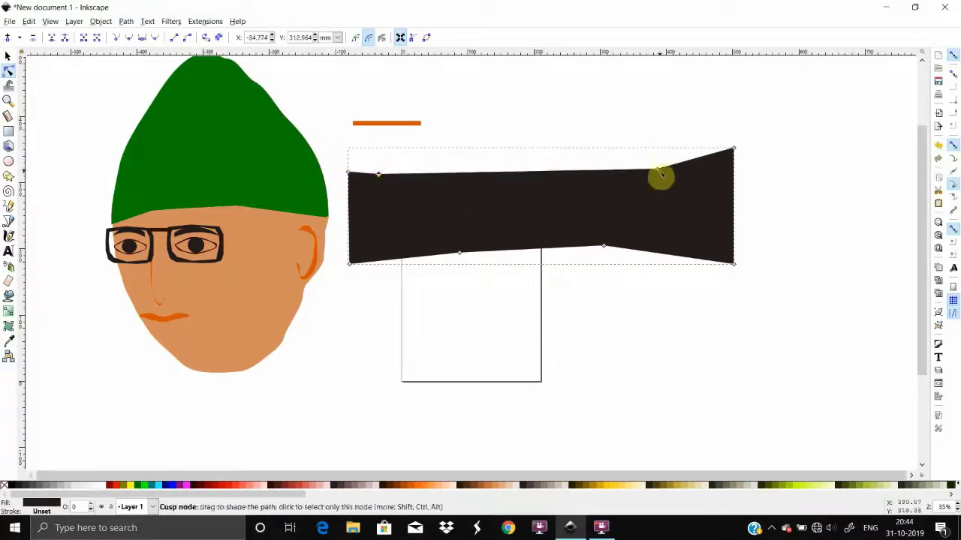
{"action": "left_click_drag", "start_coordinate": [657, 169], "coordinate": [657, 152]}
Step: Add two bottom-edge nodes and raise the bottom edge into a curve
{"action": "double_click", "coordinate": [662, 255]}
{"action": "left_click_drag", "start_coordinate": [662, 255], "coordinate": [665, 239]}
{"action": "double_click", "coordinate": [700, 254]}
{"action": "left_click_drag", "start_coordinate": [700, 254], "coordinate": [700, 240]}
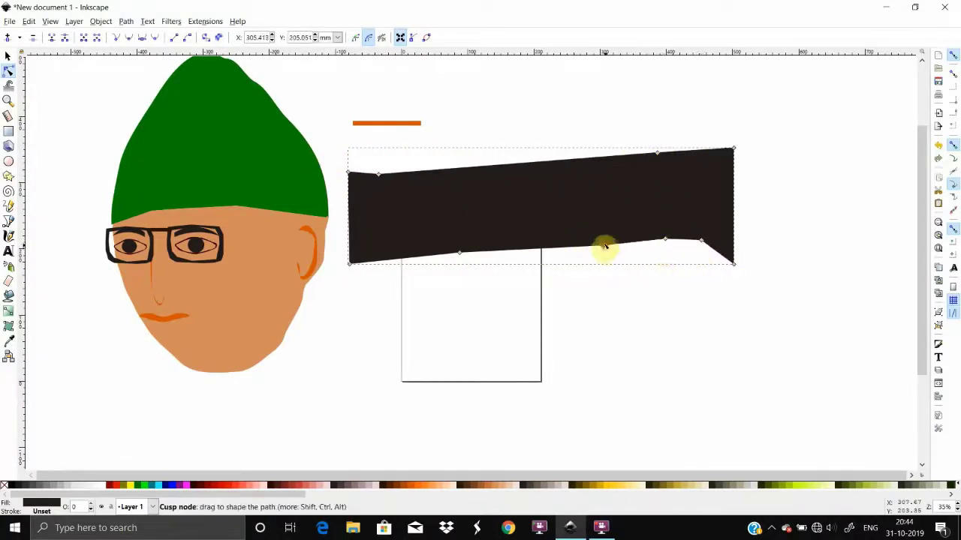
{"action": "left_click_drag", "start_coordinate": [604, 245], "coordinate": [599, 235]}
{"action": "left_click", "coordinate": [457, 253], "text": "shift"}
Step: Shrink the dark shape into a small bar, lower its left end, and bend the bottom edge upward
{"action": "left_click", "coordinate": [9, 57]}
{"action": "mouse_move", "coordinate": [735, 264]}
{"action": "left_mouse_down"}
{"action": "mouse_move", "coordinate": [697, 223]}
{"action": "mouse_move", "coordinate": [410, 161]}
{"action": "mouse_move", "coordinate": [278, 236]}
{"action": "mouse_move", "coordinate": [315, 228]}
{"action": "mouse_move", "coordinate": [514, 117]}
{"action": "mouse_move", "coordinate": [821, 286]}
{"action": "left_mouse_up"}
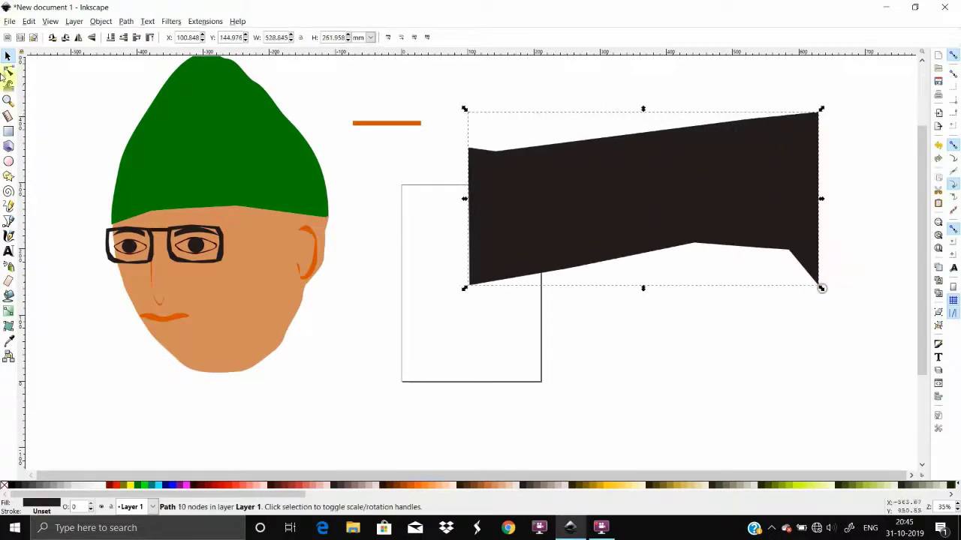
{"action": "key", "text": "n"}
{"action": "left_click_drag", "start_coordinate": [467, 279], "coordinate": [457, 330]}
{"action": "mouse_move", "coordinate": [468, 149]}
{"action": "left_mouse_down"}
{"action": "mouse_move", "coordinate": [448, 204]}
{"action": "mouse_move", "coordinate": [497, 204]}
{"action": "mouse_move", "coordinate": [451, 221]}
{"action": "left_mouse_up"}
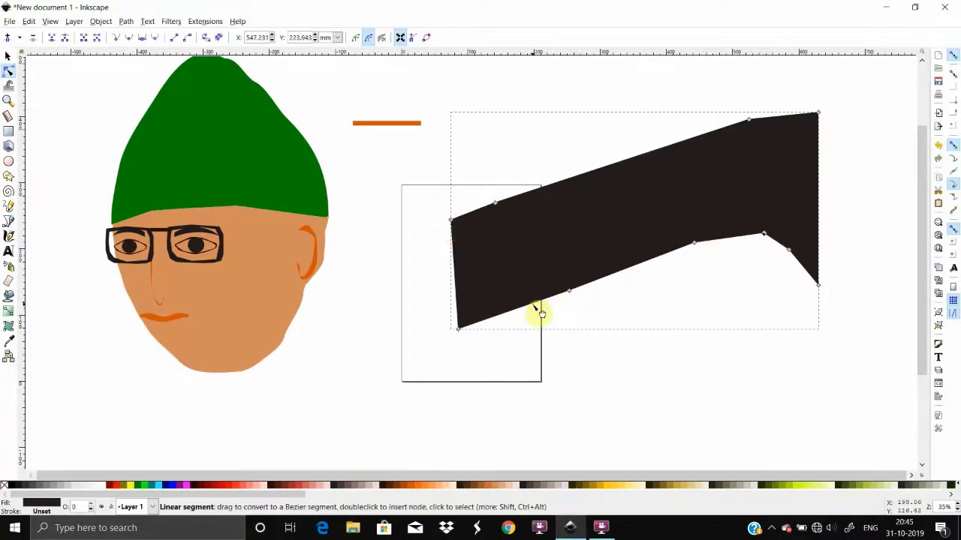
{"action": "double_click", "coordinate": [533, 303]}
{"action": "mouse_move", "coordinate": [533, 303]}
{"action": "left_mouse_down"}
{"action": "mouse_move", "coordinate": [522, 291]}
{"action": "mouse_move", "coordinate": [562, 262]}
{"action": "left_mouse_up"}
Step: Add more bottom-edge nodes and refine the lower edge and left end into a swooping band
{"action": "double_click", "coordinate": [625, 254]}
{"action": "left_click_drag", "start_coordinate": [626, 254], "coordinate": [617, 239]}
{"action": "double_click", "coordinate": [693, 242]}
{"action": "left_click_drag", "start_coordinate": [693, 242], "coordinate": [689, 224]}
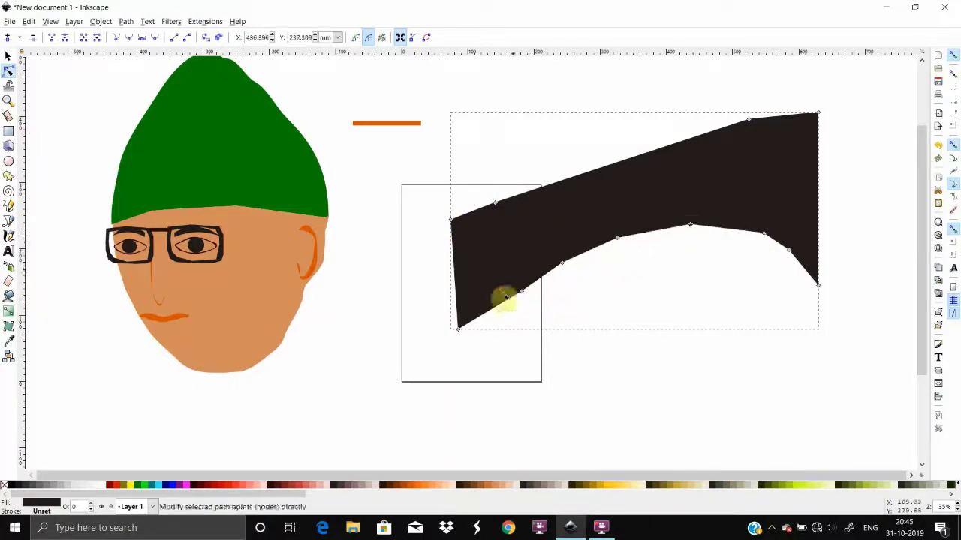
{"action": "left_click_drag", "start_coordinate": [522, 291], "coordinate": [481, 296]}
{"action": "mouse_move", "coordinate": [457, 328]}
{"action": "left_mouse_down"}
{"action": "mouse_move", "coordinate": [450, 300]}
{"action": "mouse_move", "coordinate": [476, 286]}
{"action": "left_mouse_up"}
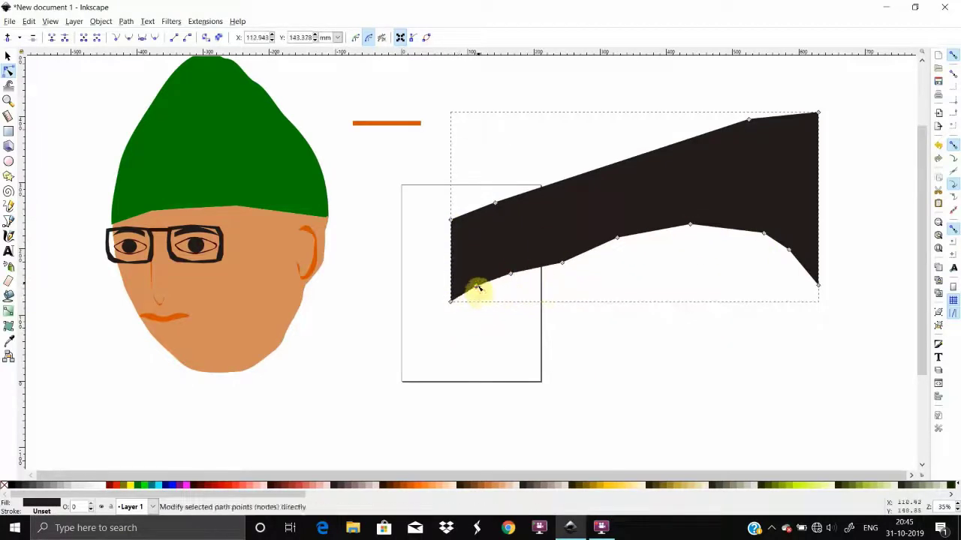
{"action": "left_click_drag", "start_coordinate": [495, 202], "coordinate": [449, 238]}
{"action": "left_click_drag", "start_coordinate": [599, 175], "coordinate": [601, 183]}
Step: Add a top-edge node, adjust the right-end nodes, and move the band left toward the glasses
{"action": "double_click", "coordinate": [542, 214]}
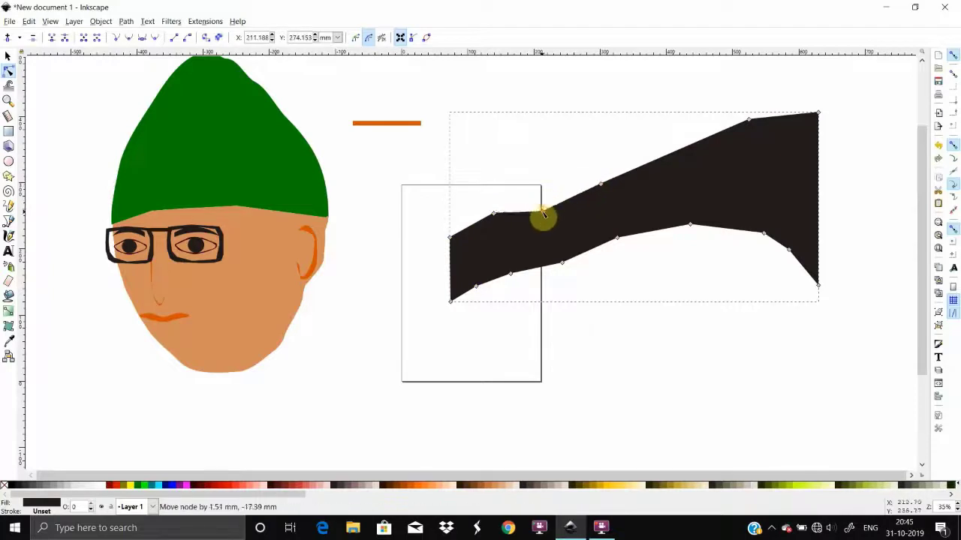
{"action": "left_click_drag", "start_coordinate": [494, 214], "coordinate": [490, 226]}
{"action": "left_click_drag", "start_coordinate": [450, 238], "coordinate": [448, 251]}
{"action": "left_click_drag", "start_coordinate": [818, 286], "coordinate": [815, 269]}
{"action": "left_click_drag", "start_coordinate": [818, 113], "coordinate": [817, 130]}
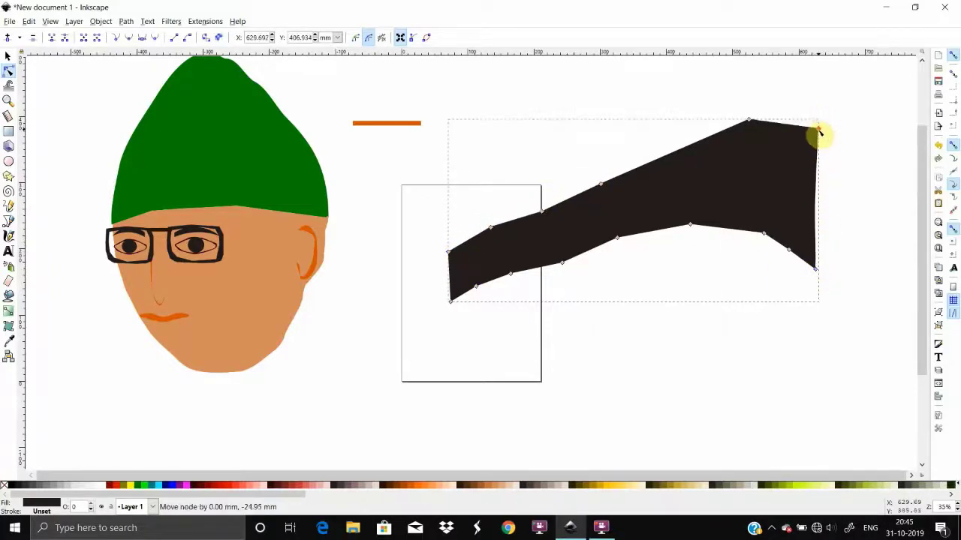
{"action": "left_click_drag", "start_coordinate": [749, 118], "coordinate": [743, 141]}
{"action": "left_click", "coordinate": [9, 57]}
{"action": "left_click_drag", "start_coordinate": [608, 223], "coordinate": [381, 198]}
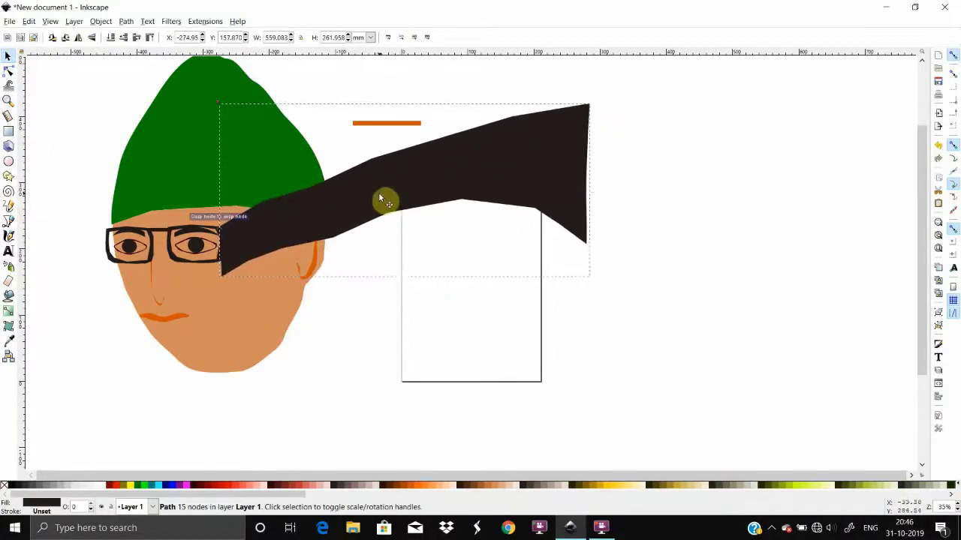
Step: Scale the black band from the glasses' right rim back to the ear at the hat edge
{"action": "mouse_move", "coordinate": [591, 280]}
{"action": "left_mouse_down"}
{"action": "mouse_move", "coordinate": [283, 121]}
{"action": "mouse_move", "coordinate": [259, 225]}
{"action": "mouse_move", "coordinate": [294, 225]}
{"action": "left_mouse_up"}
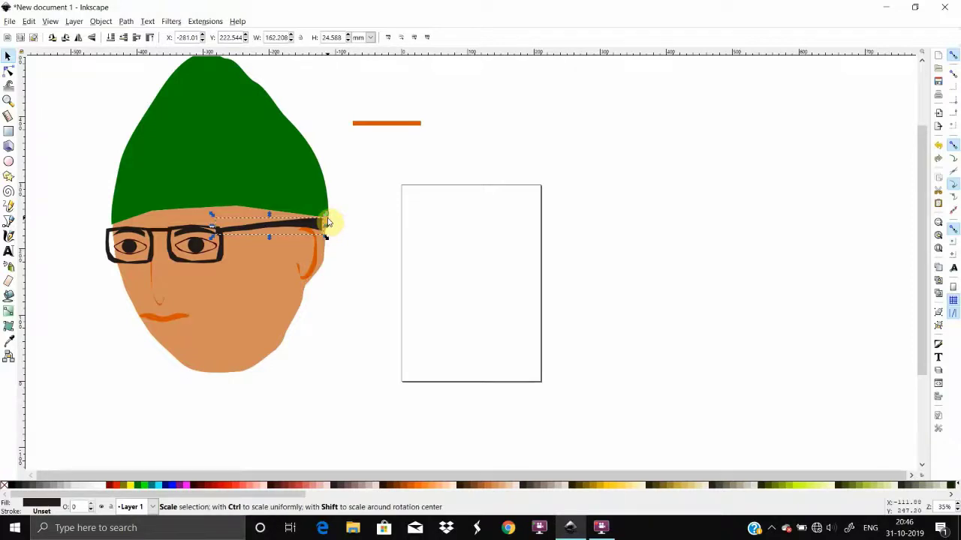
{"action": "left_click_drag", "start_coordinate": [326, 215], "coordinate": [334, 220]}
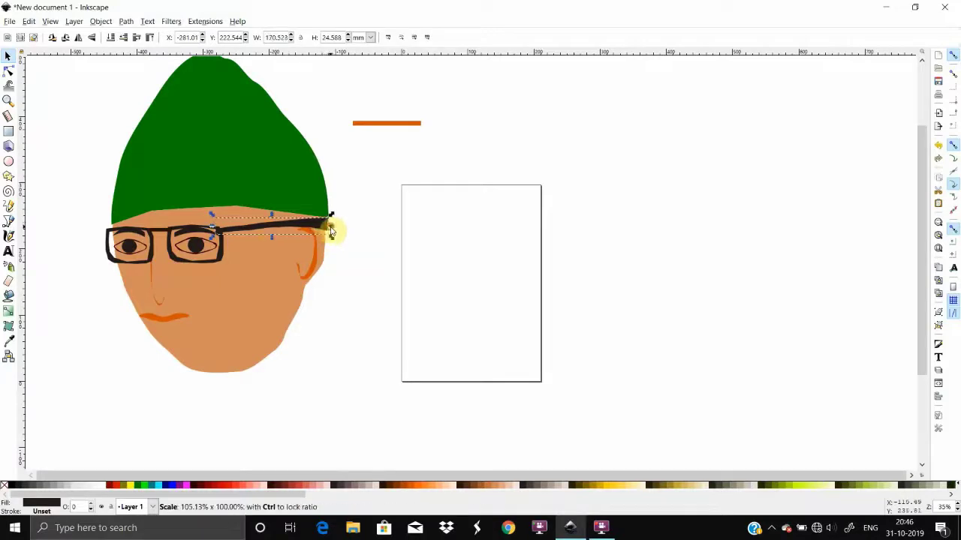
{"action": "right_click", "coordinate": [321, 259]}
{"action": "key", "text": "Escape"}
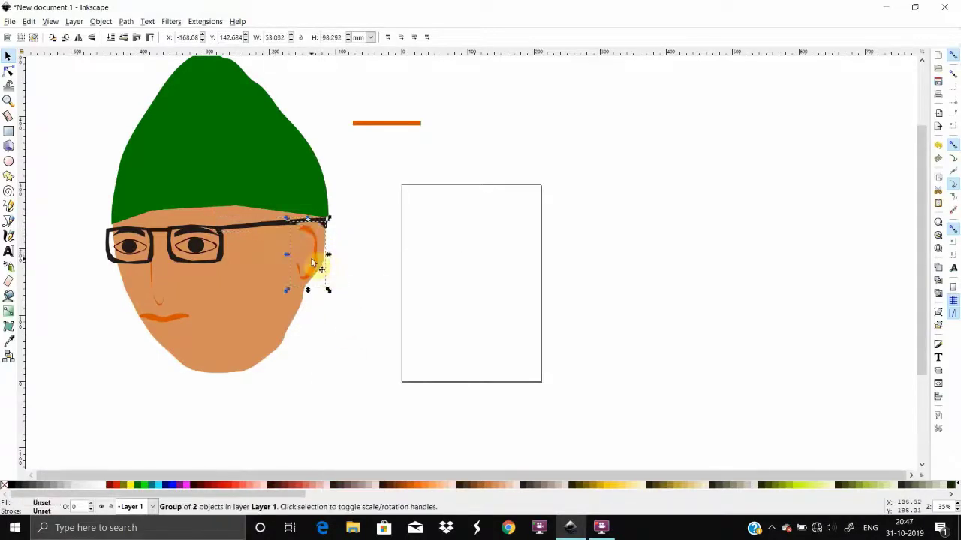
{"action": "left_click", "coordinate": [334, 223]}
{"action": "left_click_drag", "start_coordinate": [333, 225], "coordinate": [331, 229]}
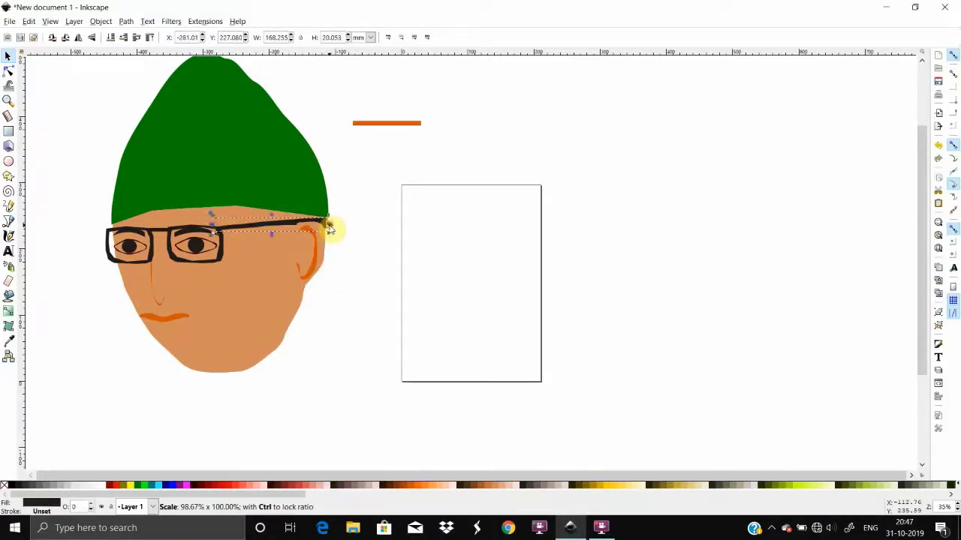
{"action": "left_click", "coordinate": [338, 229]}
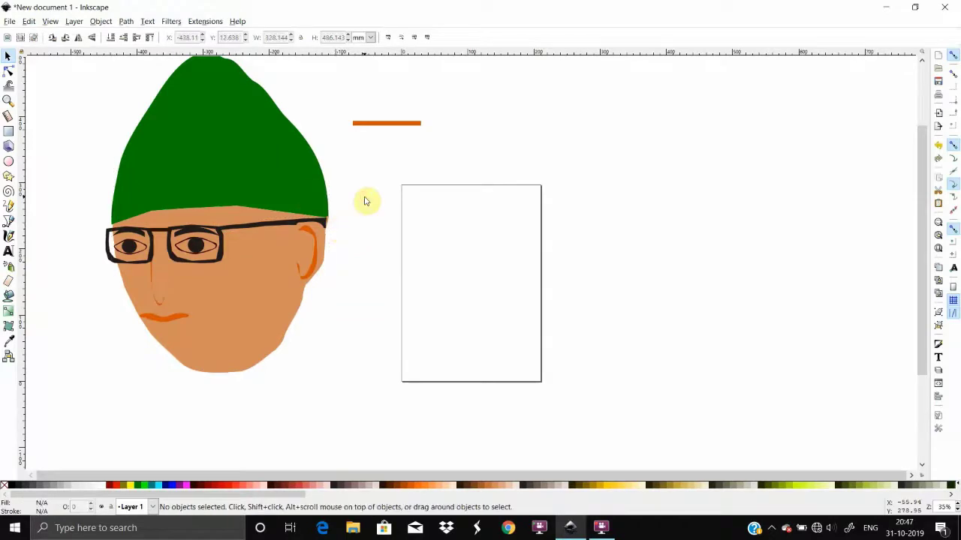
Step: Draw black dome and brim ellipses beside the face and attempt a path cut
{"action": "left_click", "coordinate": [9, 162]}
{"action": "left_click_drag", "start_coordinate": [457, 140], "coordinate": [593, 225]}
{"action": "left_click_drag", "start_coordinate": [431, 178], "coordinate": [665, 254]}
{"action": "left_click", "coordinate": [148, 21]}
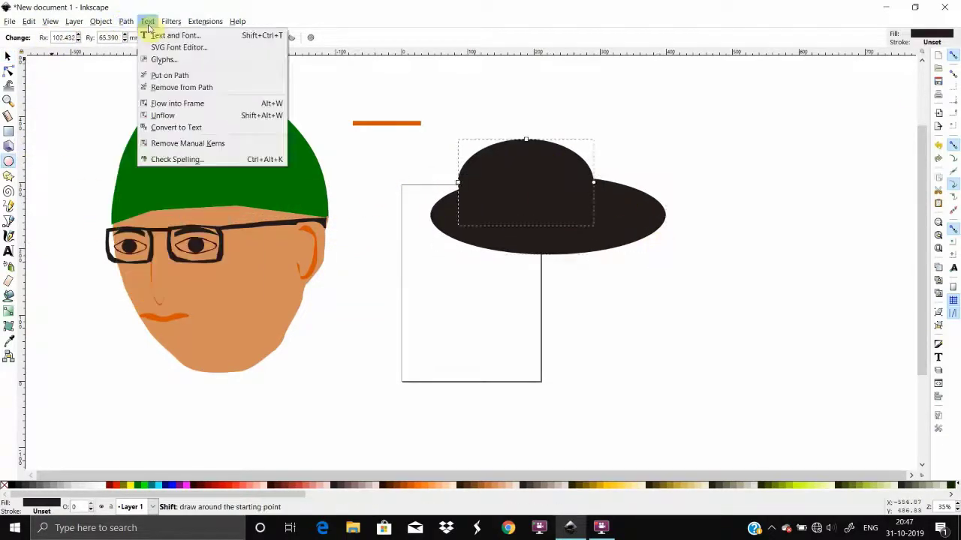
{"action": "left_click", "coordinate": [175, 113]}
{"action": "left_click", "coordinate": [148, 21]}
{"action": "left_click", "coordinate": [146, 97]}
{"action": "left_click_drag", "start_coordinate": [581, 259], "coordinate": [556, 210]}
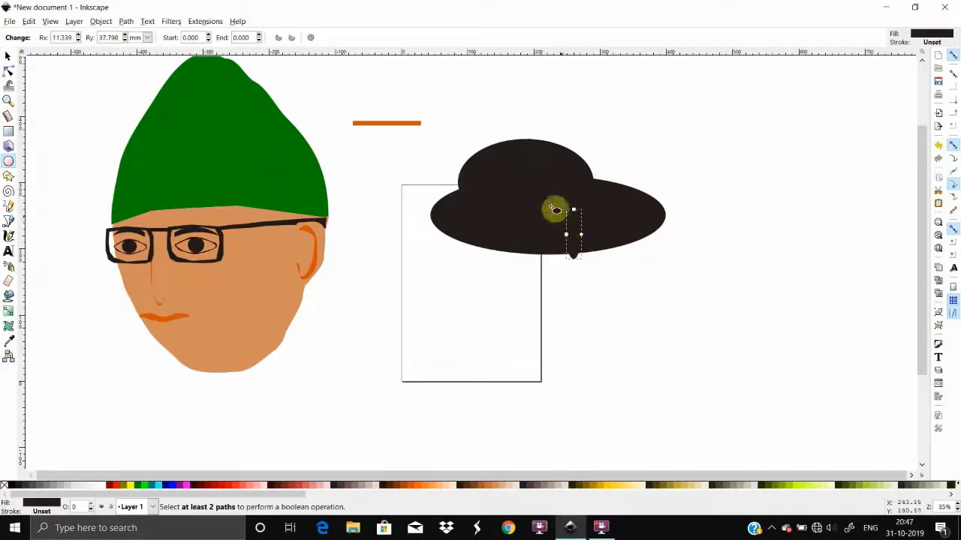
Step: Delete the old black shapes and orange line, then draw a new dome and wide brim ellipse
{"action": "key", "text": "s"}
{"action": "left_click_drag", "start_coordinate": [321, 90], "coordinate": [746, 314]}
{"action": "key", "text": "Delete"}
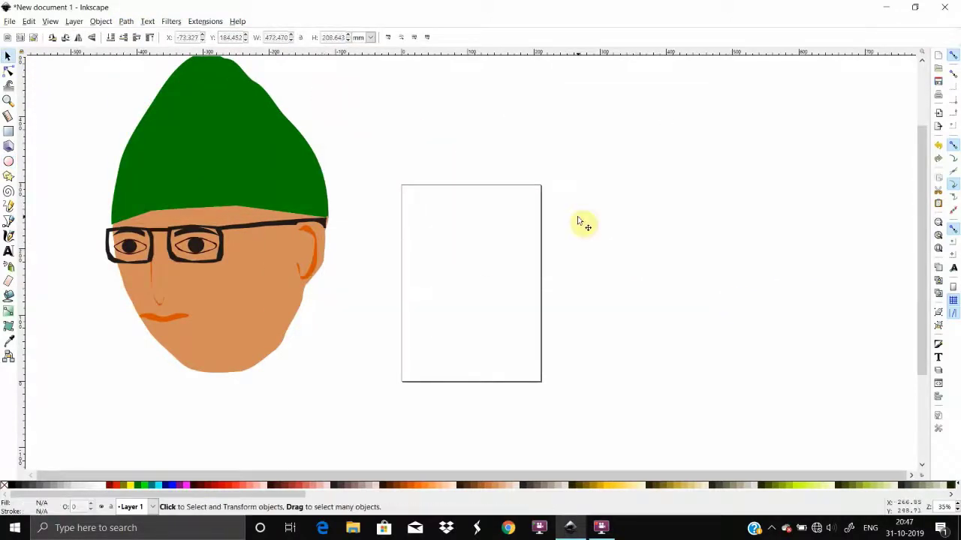
{"action": "key", "text": "e"}
{"action": "left_click_drag", "start_coordinate": [365, 144], "coordinate": [488, 202]}
{"action": "left_click_drag", "start_coordinate": [351, 180], "coordinate": [566, 279]}
{"action": "left_click_drag", "start_coordinate": [334, 119], "coordinate": [431, 141]}
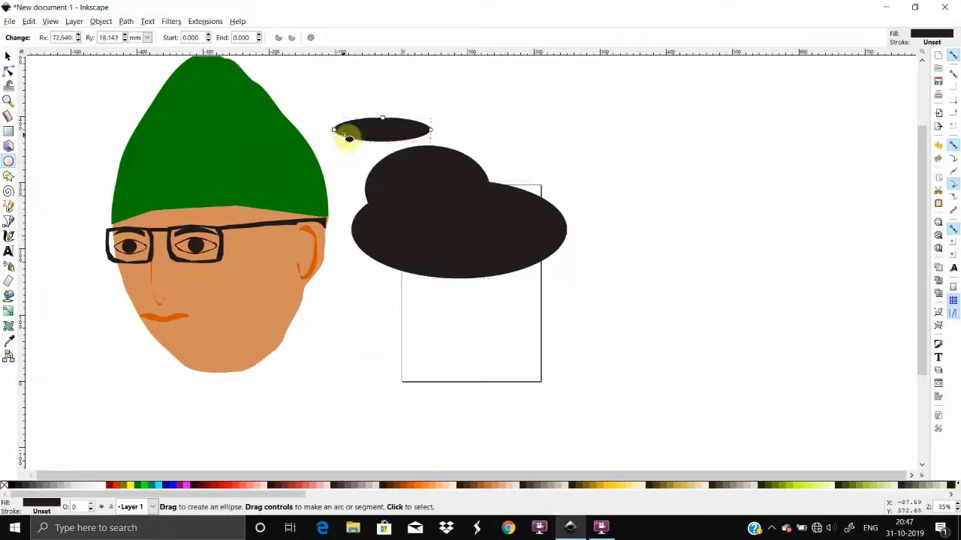
{"action": "key", "text": "Delete"}
Step: Subtract the brim ellipse from the dome with Path > Difference
{"action": "key", "text": "s"}
{"action": "left_click_drag", "start_coordinate": [341, 105], "coordinate": [630, 338]}
{"action": "left_click", "coordinate": [126, 21]}
{"action": "left_click", "coordinate": [150, 98]}
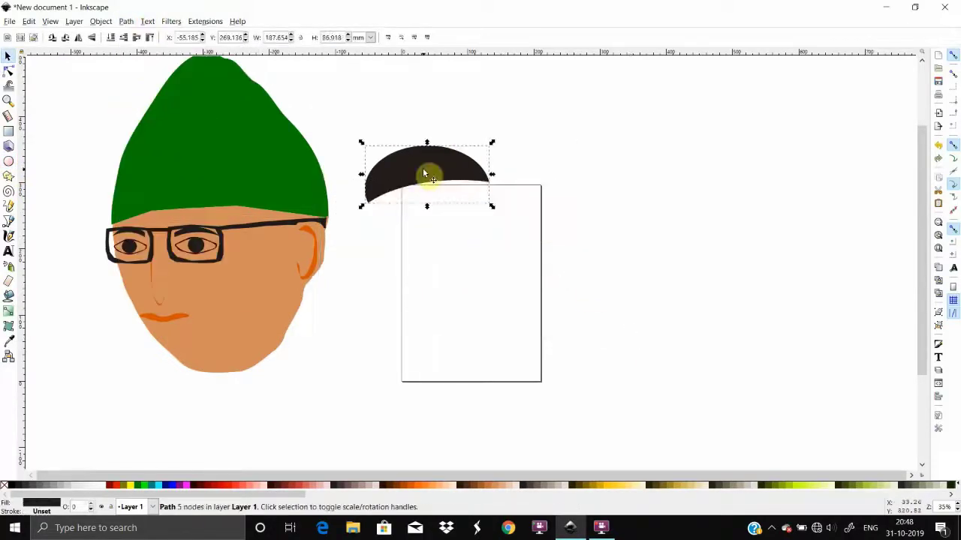
Step: Reshape the dome's nodes into a rounded, irregular blob
{"action": "left_click", "coordinate": [8, 70]}
{"action": "left_click_drag", "start_coordinate": [405, 192], "coordinate": [464, 214]}
{"action": "left_click_drag", "start_coordinate": [376, 167], "coordinate": [370, 151]}
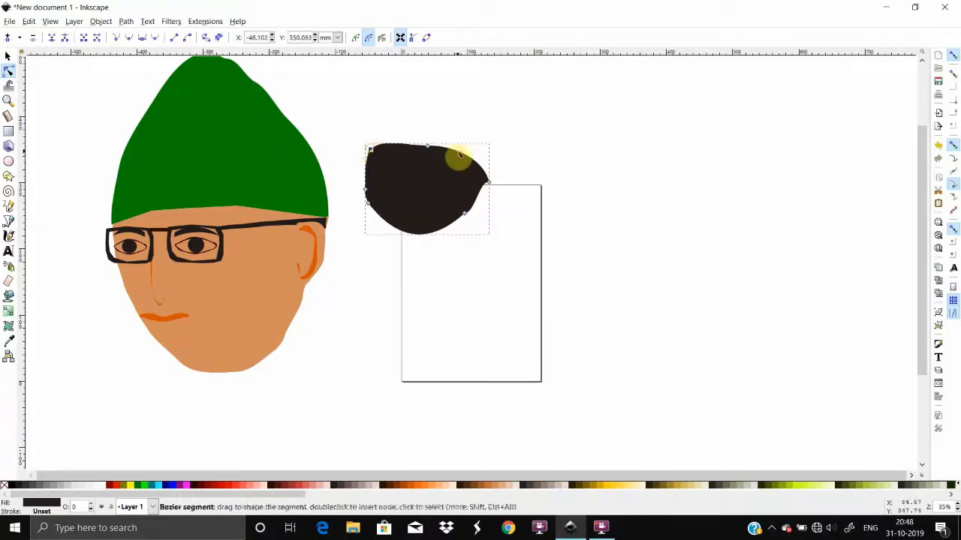
{"action": "left_click_drag", "start_coordinate": [473, 163], "coordinate": [488, 156]}
{"action": "left_click", "coordinate": [219, 144]}
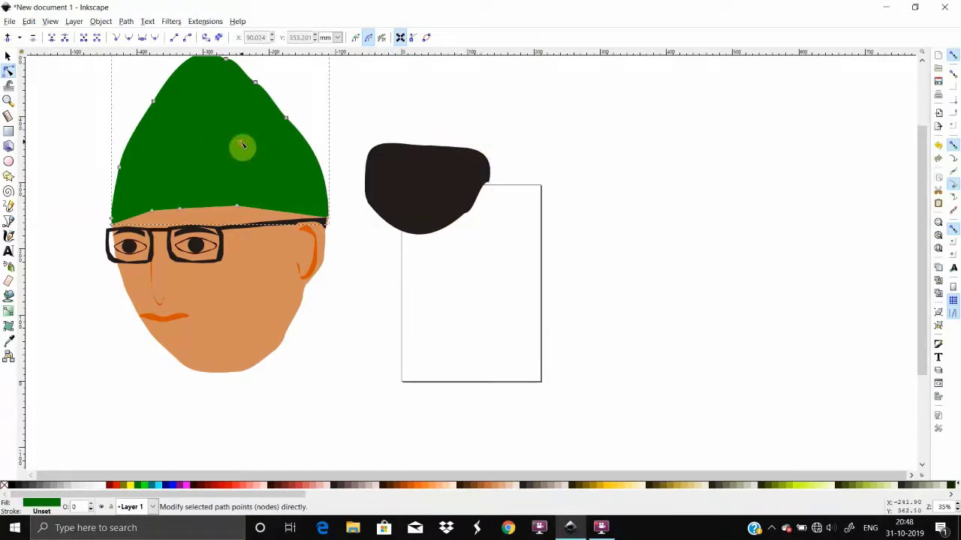
Step: Move the green hat, then duplicate both the hat and the black blob
{"action": "key", "text": "s"}
{"action": "left_click_drag", "start_coordinate": [193, 133], "coordinate": [248, 105]}
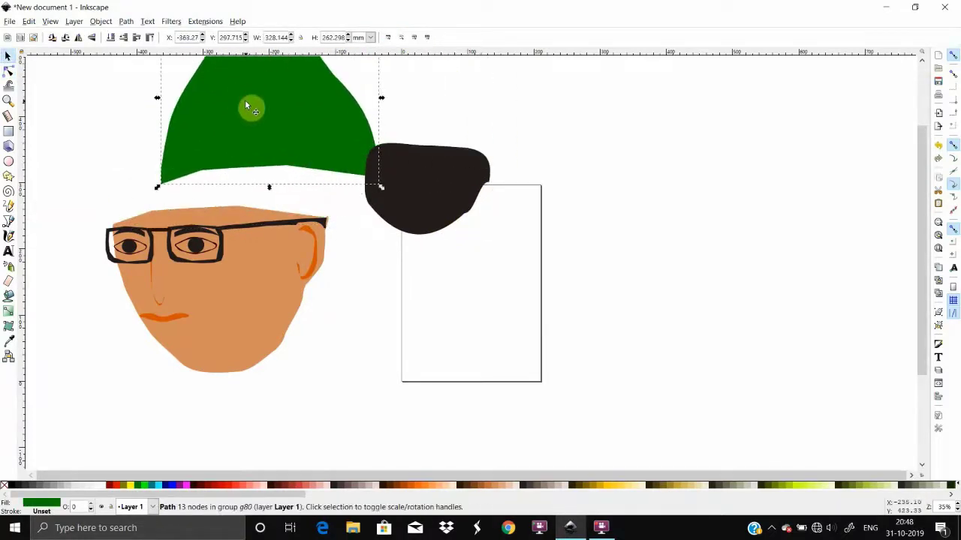
{"action": "right_click", "coordinate": [244, 105]}
{"action": "left_click", "coordinate": [266, 176]}
{"action": "left_click_drag", "start_coordinate": [258, 142], "coordinate": [409, 137]}
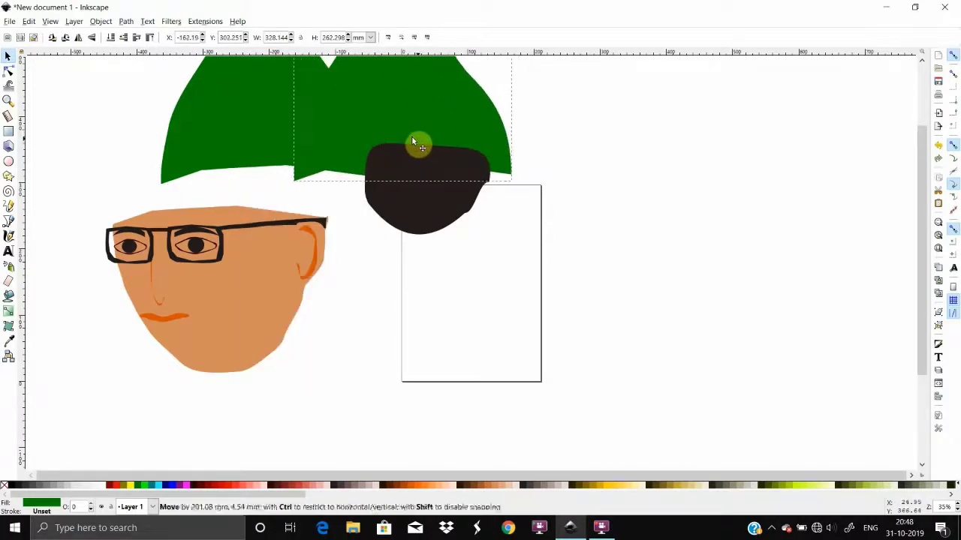
{"action": "right_click", "coordinate": [266, 141]}
{"action": "left_click", "coordinate": [287, 212]}
Step: Rearrange the hat and blob copies, return the hat over the face, and delete the extra blob
{"action": "left_click_drag", "start_coordinate": [291, 135], "coordinate": [706, 131]}
{"action": "mouse_move", "coordinate": [404, 198]}
{"action": "left_mouse_down"}
{"action": "mouse_move", "coordinate": [621, 273]}
{"action": "mouse_move", "coordinate": [460, 263]}
{"action": "left_mouse_up"}
{"action": "right_click", "coordinate": [621, 272]}
{"action": "left_click", "coordinate": [643, 344]}
{"action": "left_click_drag", "start_coordinate": [613, 129], "coordinate": [486, 129]}
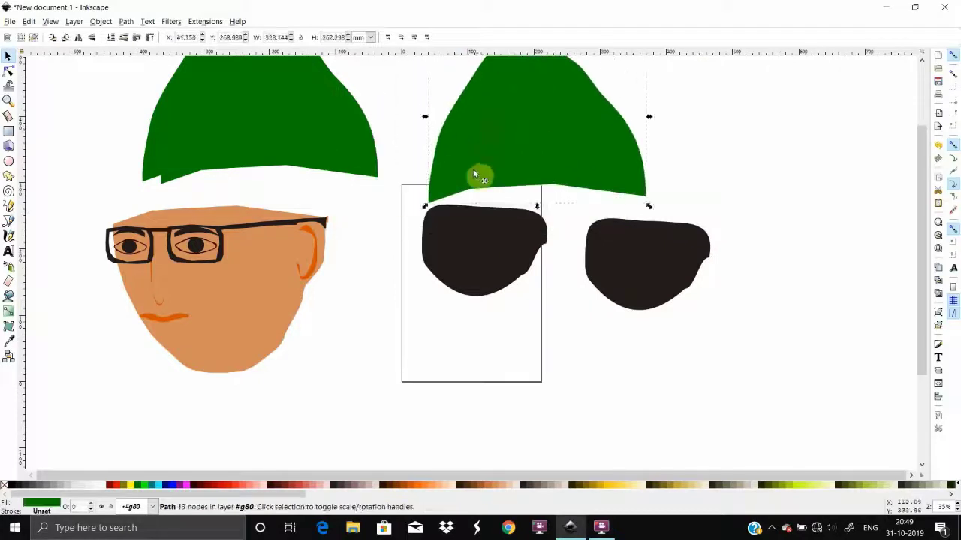
{"action": "left_click", "coordinate": [298, 149]}
{"action": "mouse_move", "coordinate": [298, 148]}
{"action": "left_mouse_down"}
{"action": "mouse_move", "coordinate": [461, 193]}
{"action": "mouse_move", "coordinate": [204, 184]}
{"action": "left_mouse_up"}
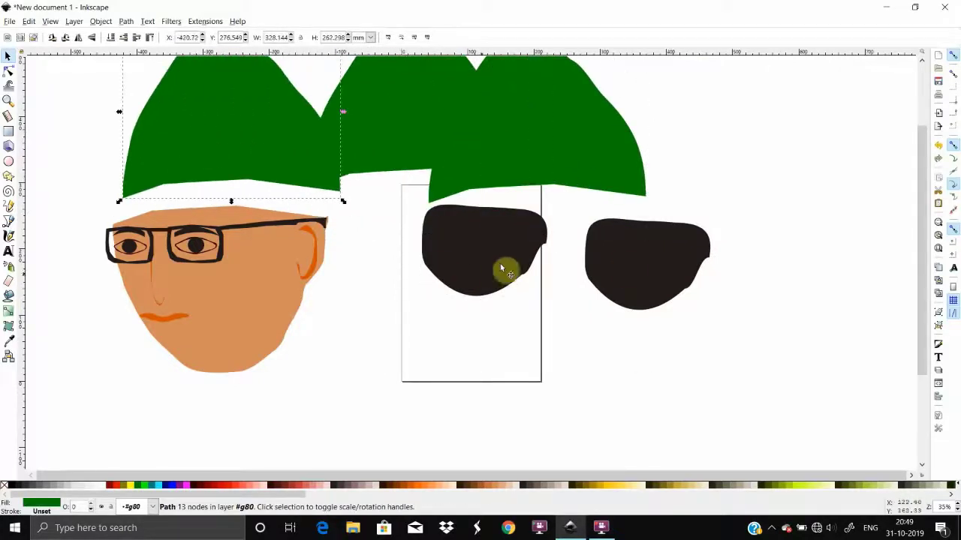
{"action": "left_click", "coordinate": [620, 269]}
{"action": "key", "text": "Delete"}
Step: Squash the middle black blob vertically and move the spare hat copy out of the way
{"action": "left_click_drag", "start_coordinate": [500, 156], "coordinate": [411, 198]}
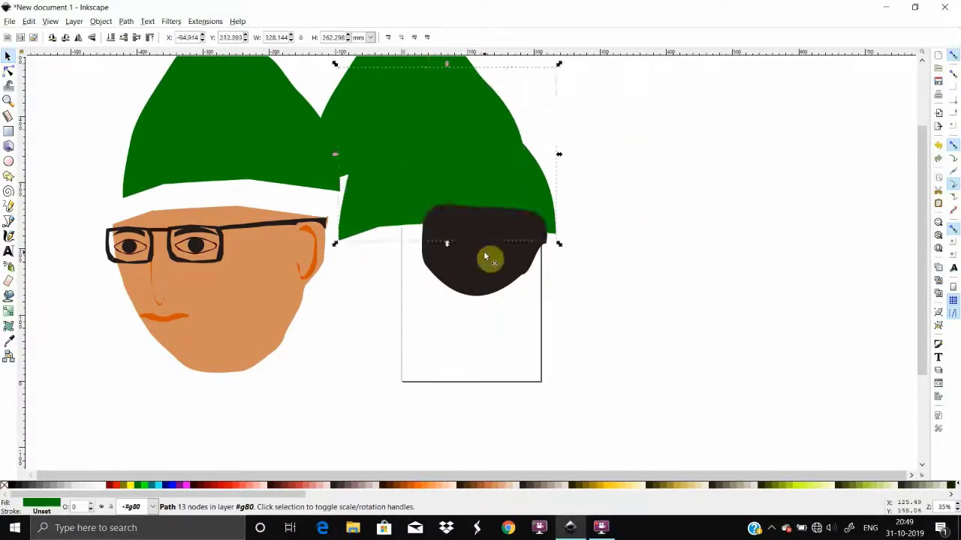
{"action": "left_click", "coordinate": [485, 256]}
{"action": "left_click_drag", "start_coordinate": [484, 201], "coordinate": [487, 225]}
{"action": "left_click", "coordinate": [8, 70]}
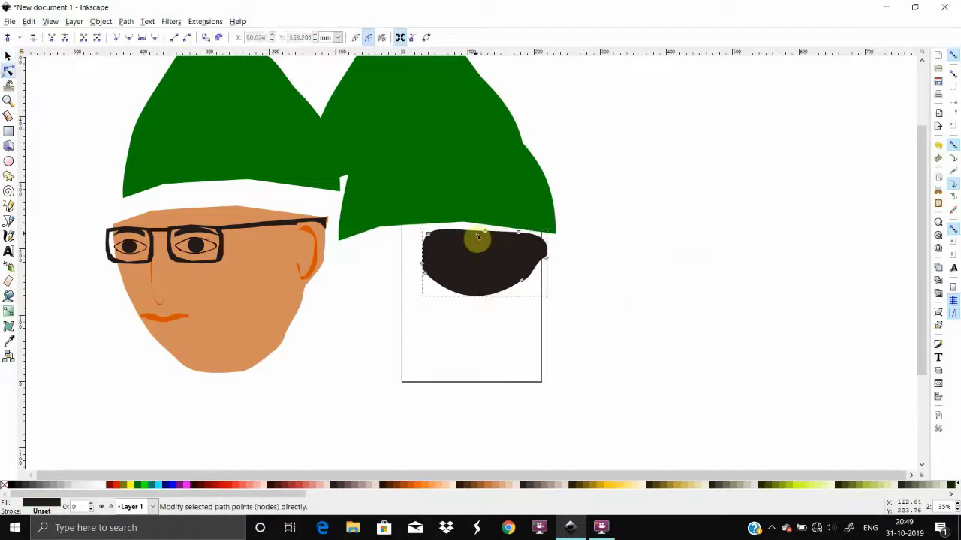
{"action": "left_click", "coordinate": [451, 183]}
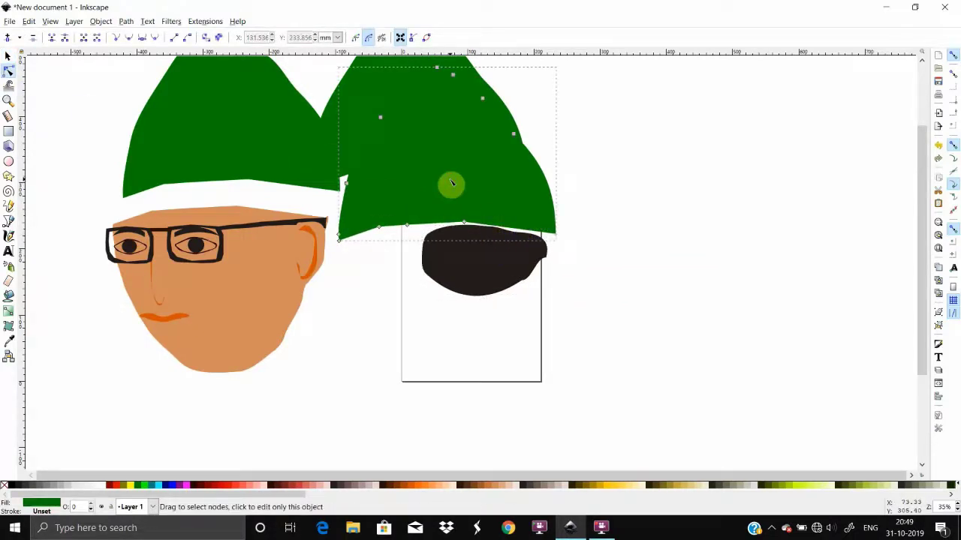
{"action": "left_click", "coordinate": [9, 60]}
{"action": "left_click_drag", "start_coordinate": [452, 205], "coordinate": [452, 152]}
Step: Settle the hat onto the face and shrink the blob into a tip at the temple arm's end
{"action": "left_click", "coordinate": [260, 134]}
{"action": "double_click", "coordinate": [264, 148]}
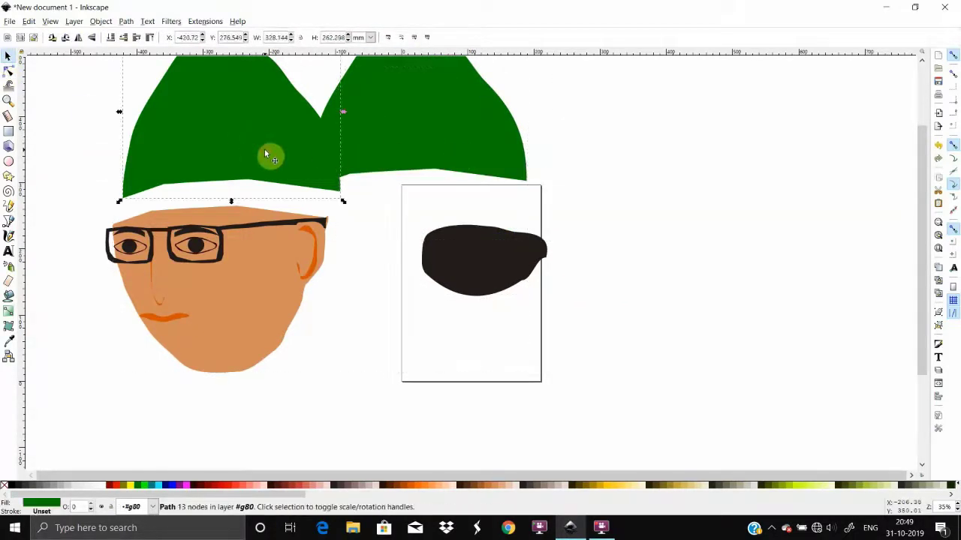
{"action": "left_click_drag", "start_coordinate": [264, 148], "coordinate": [235, 172]}
{"action": "mouse_move", "coordinate": [470, 261]}
{"action": "left_mouse_down"}
{"action": "mouse_move", "coordinate": [294, 219]}
{"action": "mouse_move", "coordinate": [386, 280]}
{"action": "left_mouse_up"}
{"action": "mouse_move", "coordinate": [461, 321]}
{"action": "left_mouse_down"}
{"action": "mouse_move", "coordinate": [325, 234]}
{"action": "mouse_move", "coordinate": [321, 219]}
{"action": "mouse_move", "coordinate": [289, 221]}
{"action": "mouse_move", "coordinate": [298, 220]}
{"action": "left_mouse_up"}
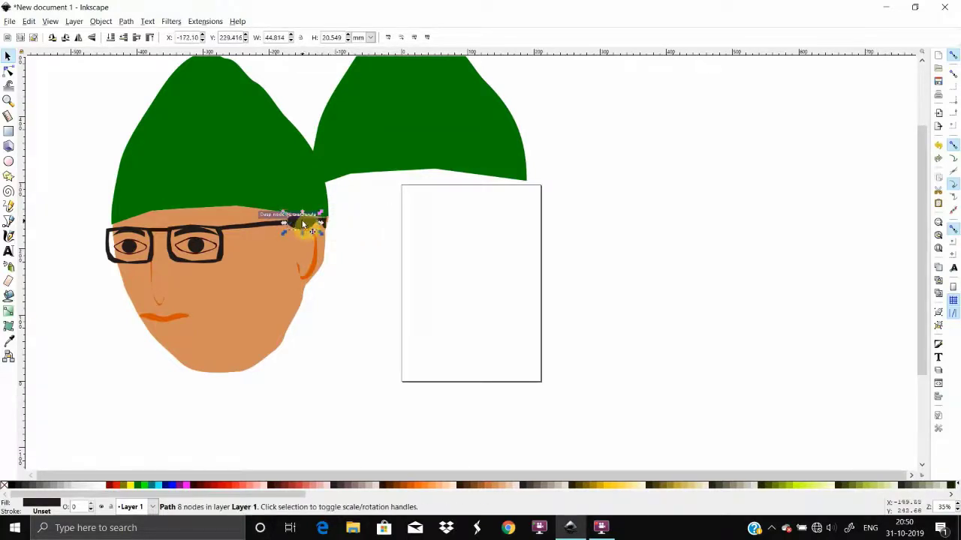
Step: Enlarge the black tip slightly and delete the spare green hat from inside the group
{"action": "mouse_move", "coordinate": [298, 220]}
{"action": "left_mouse_down"}
{"action": "mouse_move", "coordinate": [389, 223]}
{"action": "mouse_move", "coordinate": [309, 217]}
{"action": "mouse_move", "coordinate": [334, 226]}
{"action": "left_mouse_up"}
{"action": "left_click", "coordinate": [361, 222]}
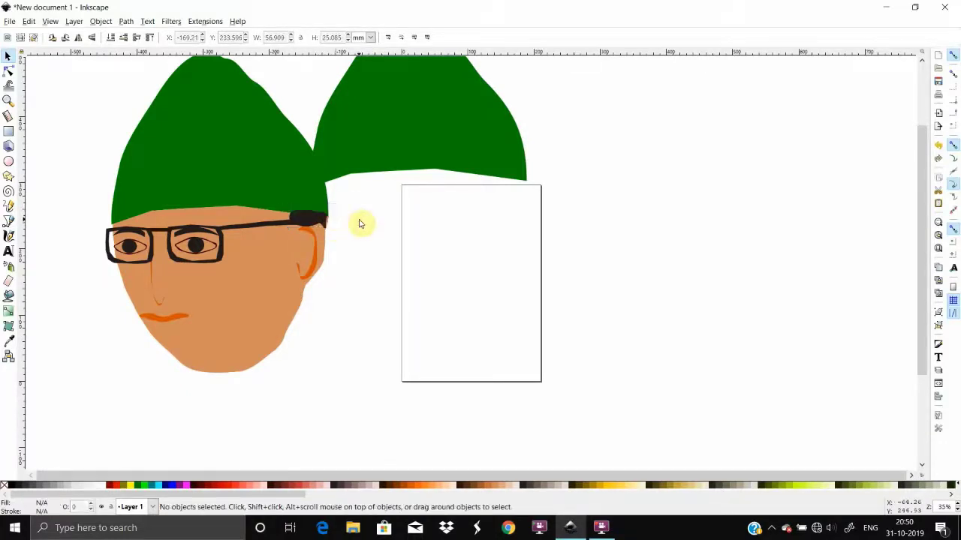
{"action": "left_click", "coordinate": [220, 289]}
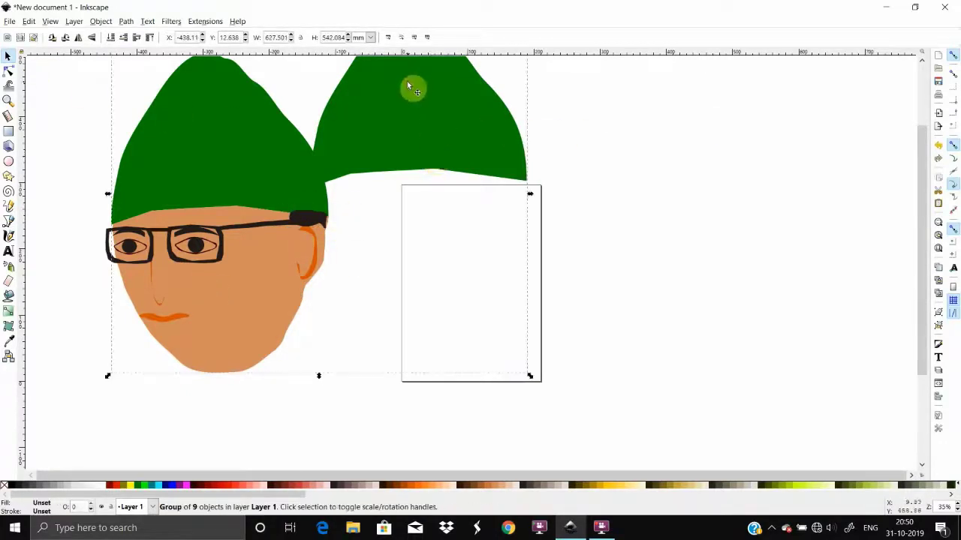
{"action": "left_click", "coordinate": [551, 135]}
{"action": "double_click", "coordinate": [379, 142]}
{"action": "key", "text": "Delete"}
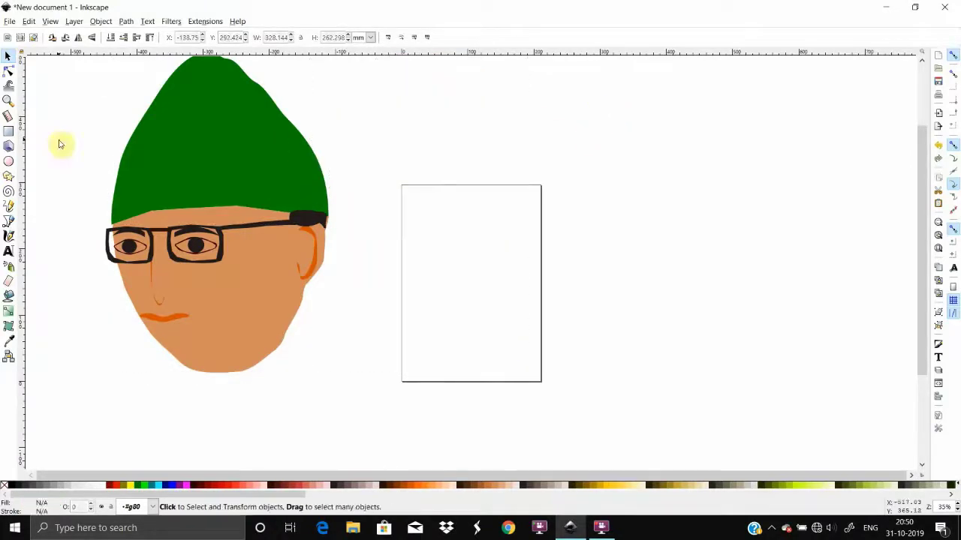
Step: Rubber-band select the whole face and open the Object menu
{"action": "scroll", "coordinate": [174, 152], "scroll_direction": "up", "scroll_amount": 1}
{"action": "left_click_drag", "start_coordinate": [73, 86], "coordinate": [398, 420]}
{"action": "left_click", "coordinate": [101, 21]}
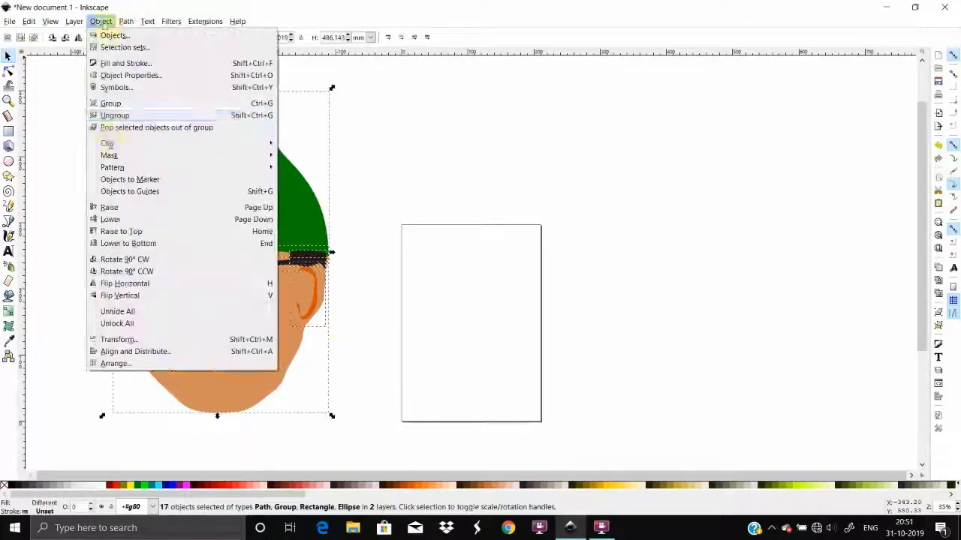